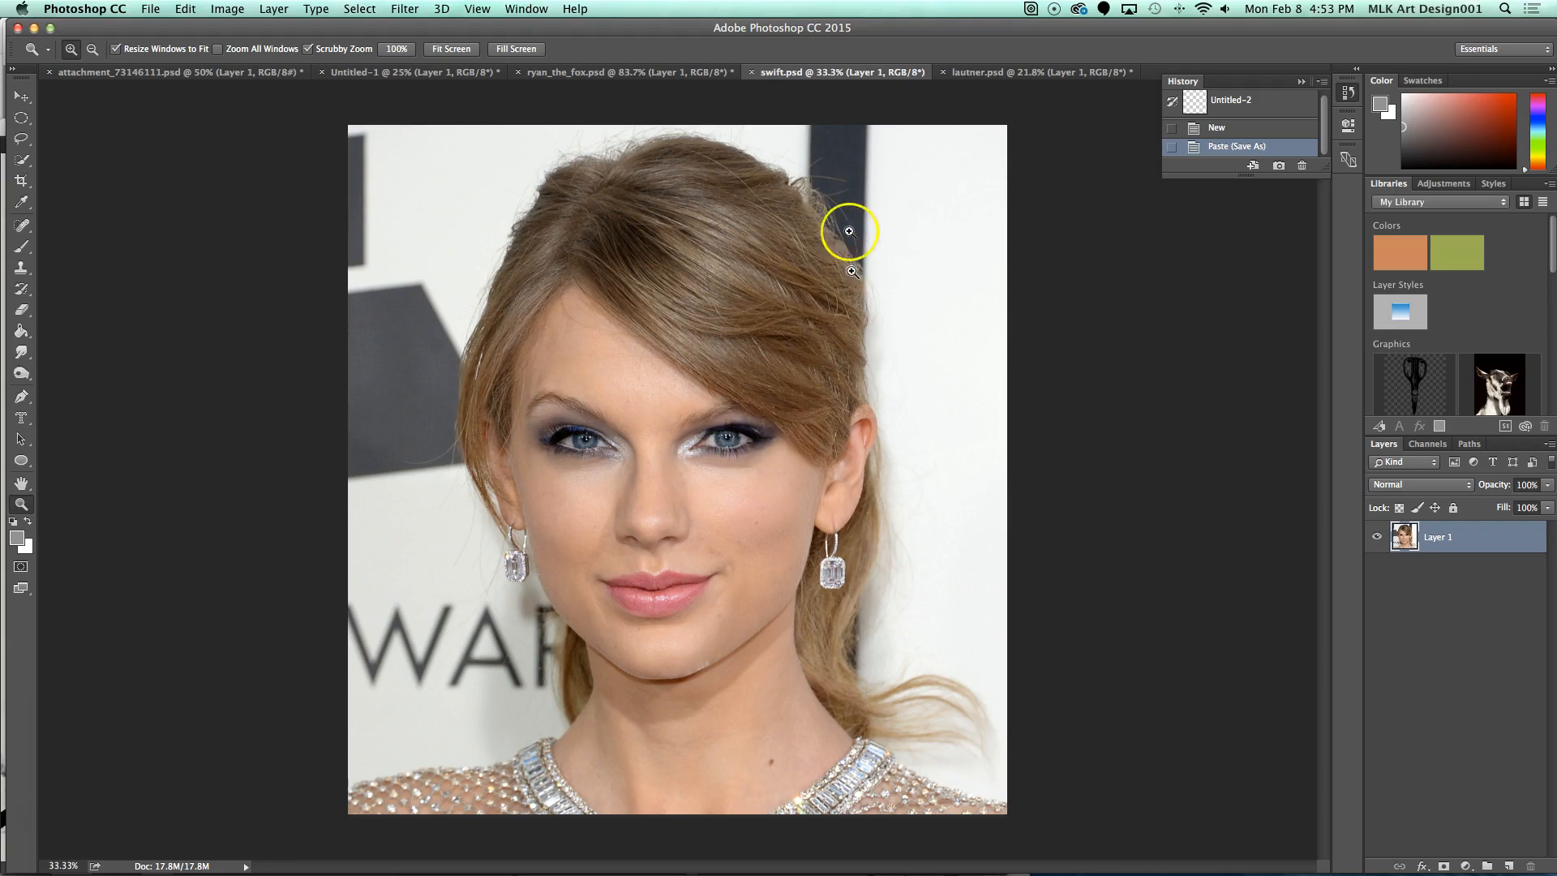
Step: Review the finished composite in ryan_the_fox.psd and compare the source portraits in swift.psd and lautner.psd
click(584, 78)
drag(719, 514, 632, 491)
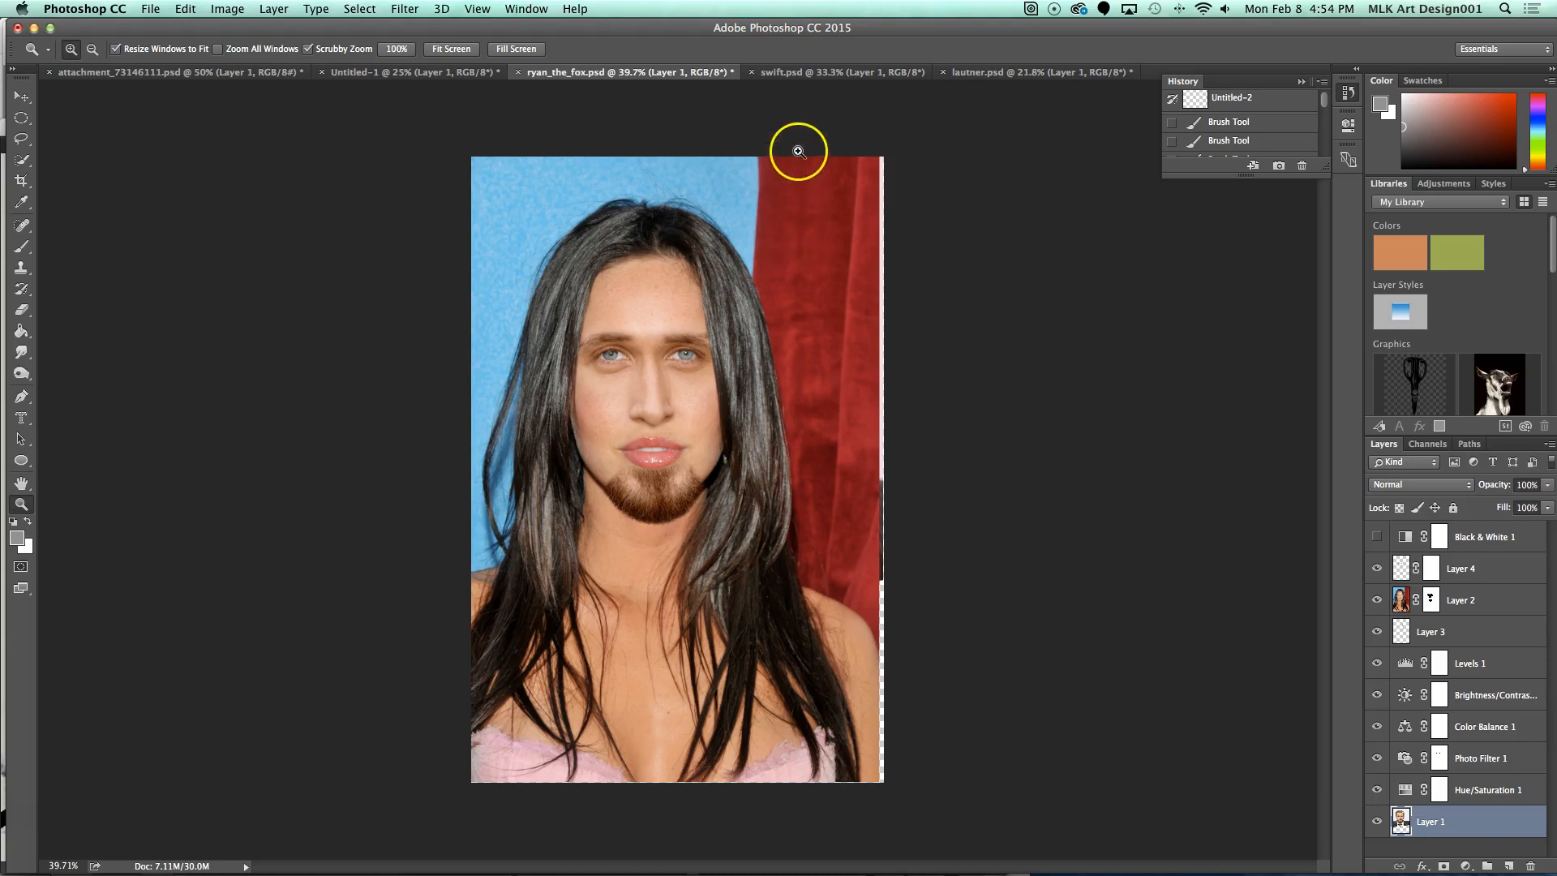
click(827, 75)
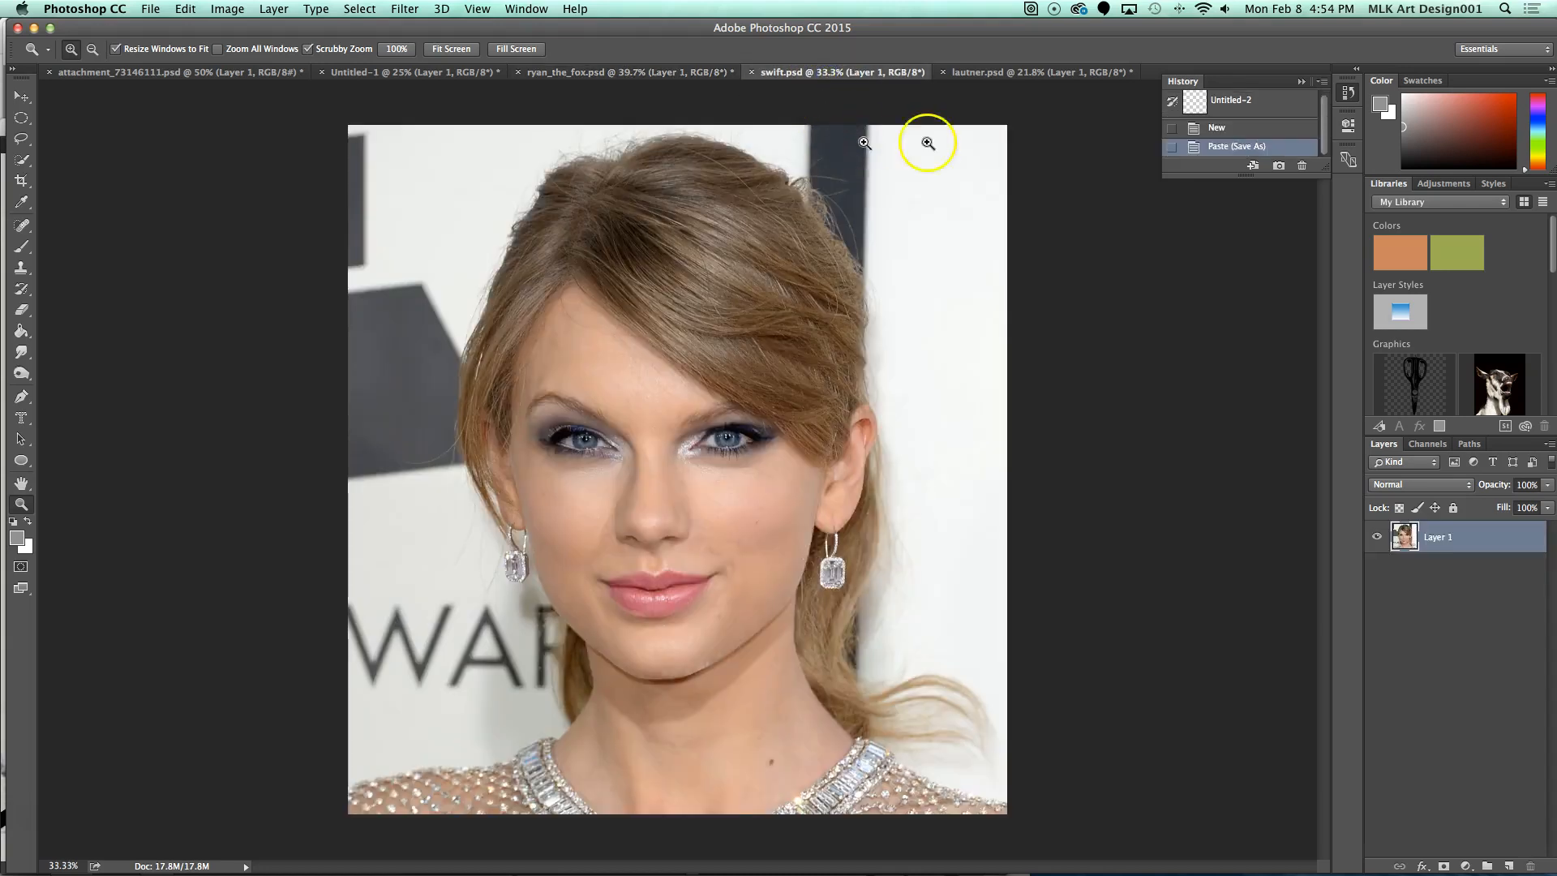
click(1011, 79)
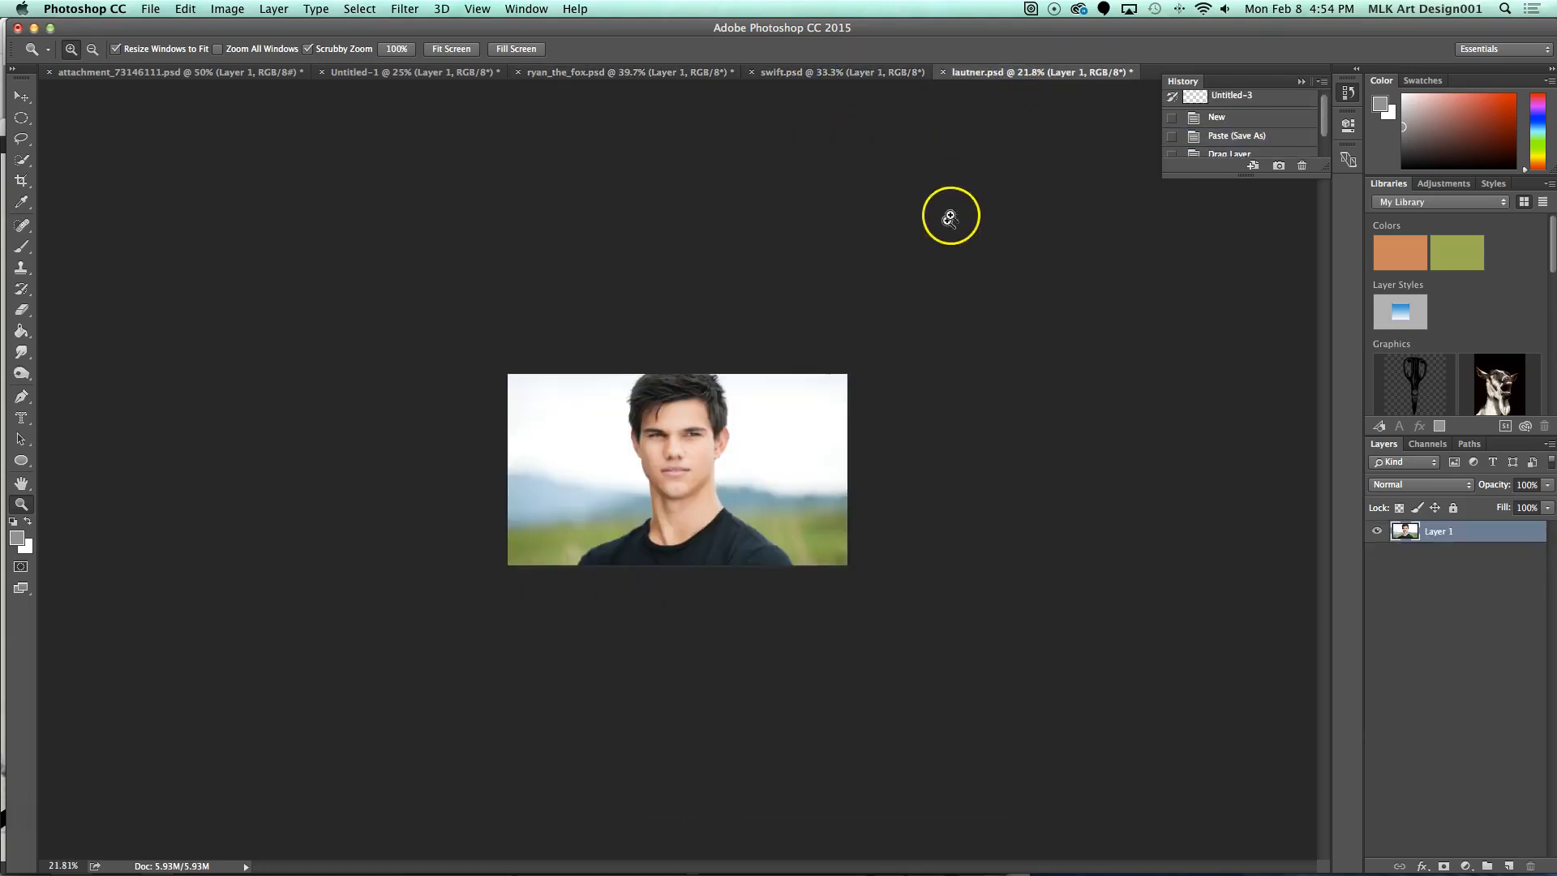
click(791, 73)
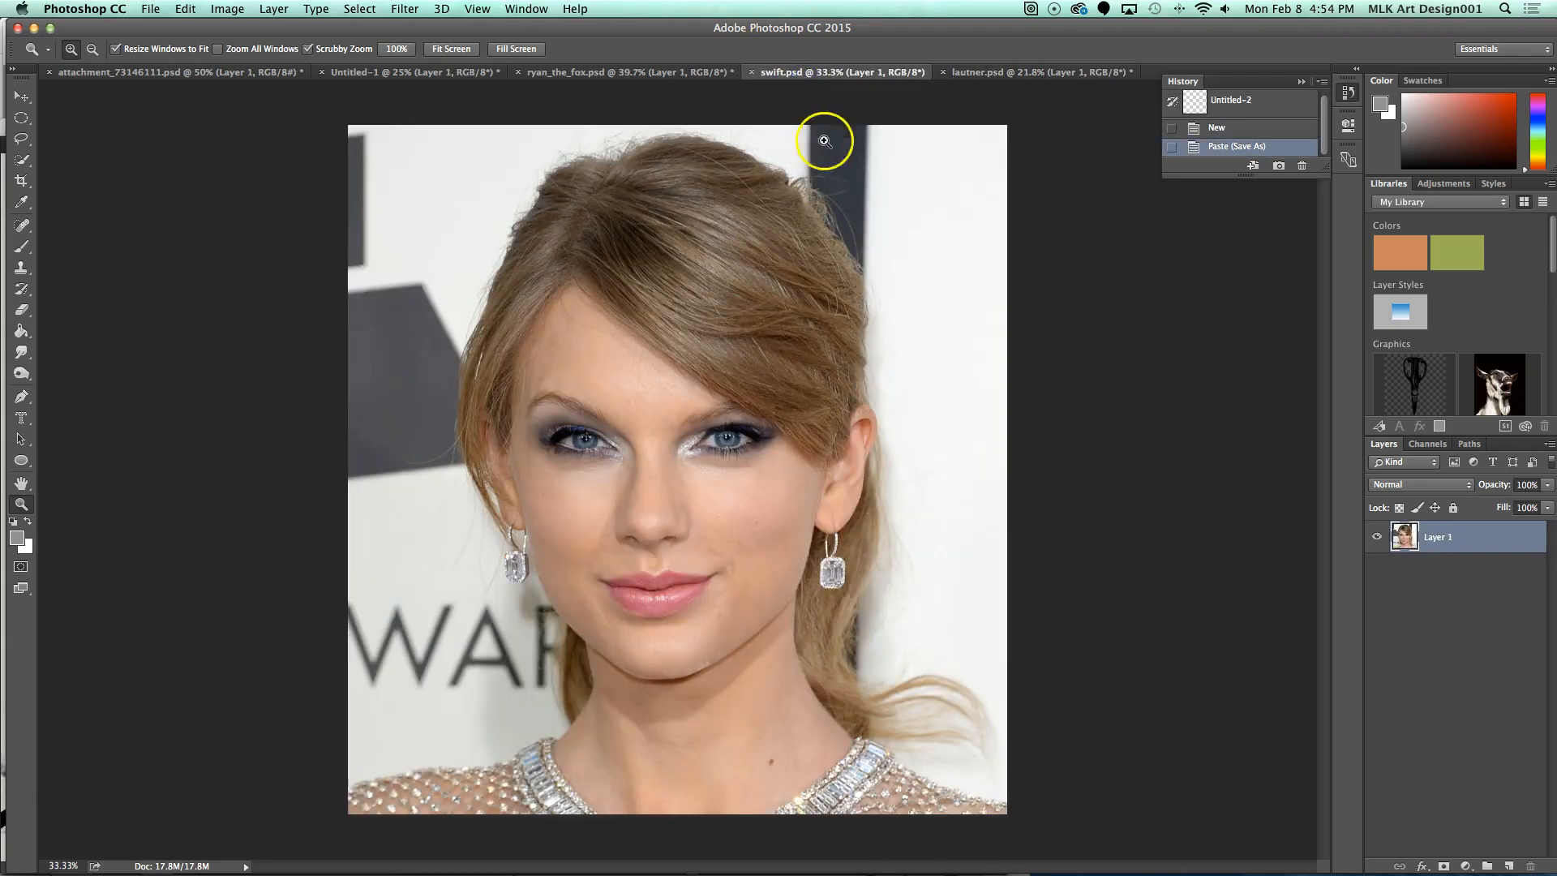
click(979, 74)
click(840, 73)
click(998, 73)
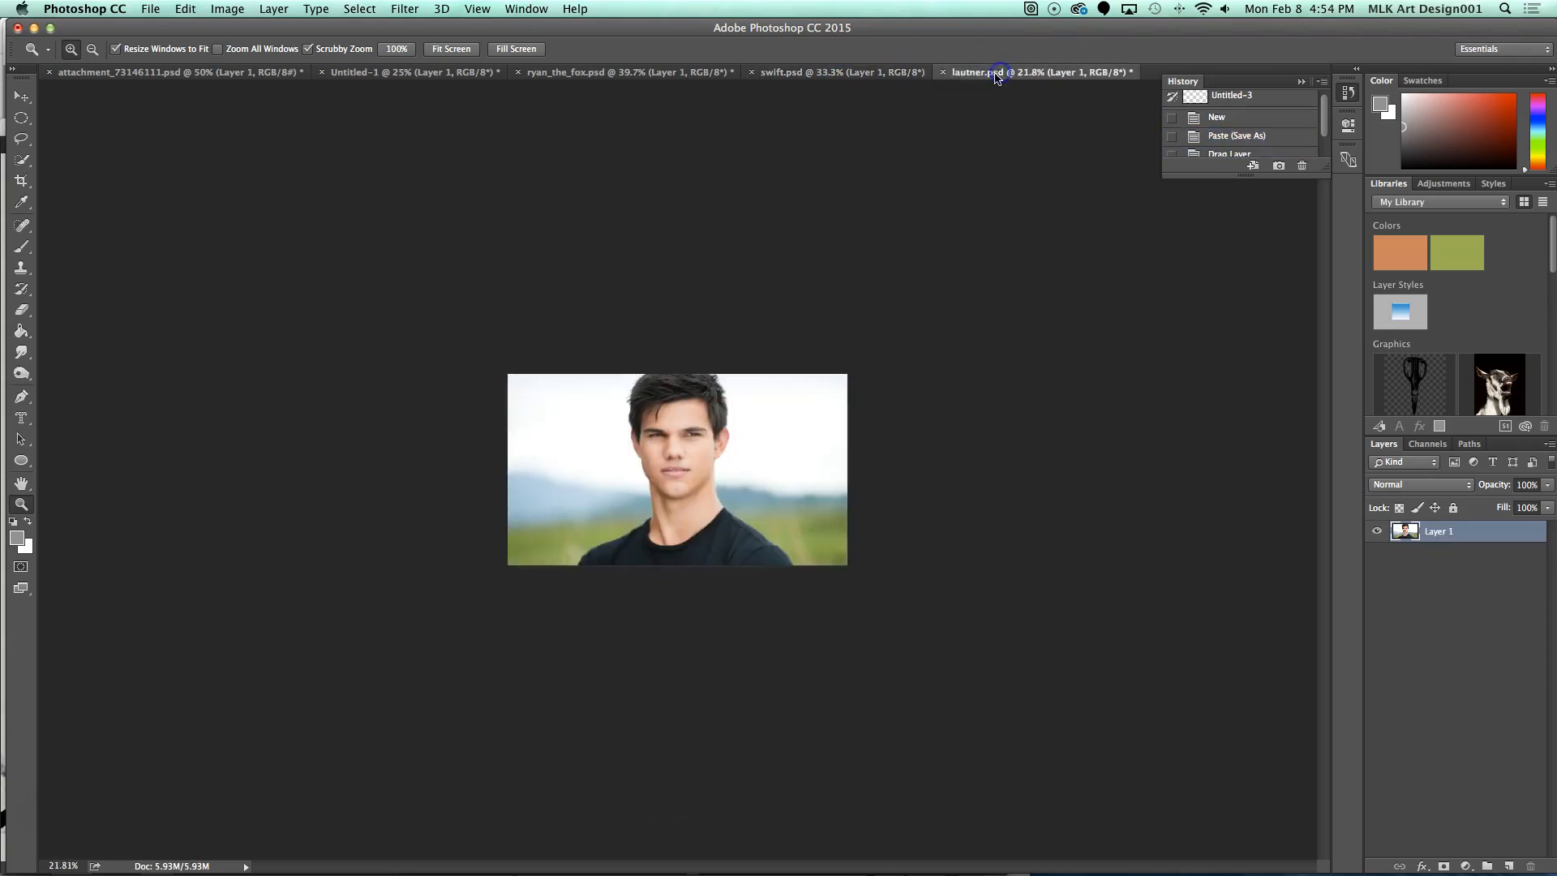
click(842, 75)
click(909, 161)
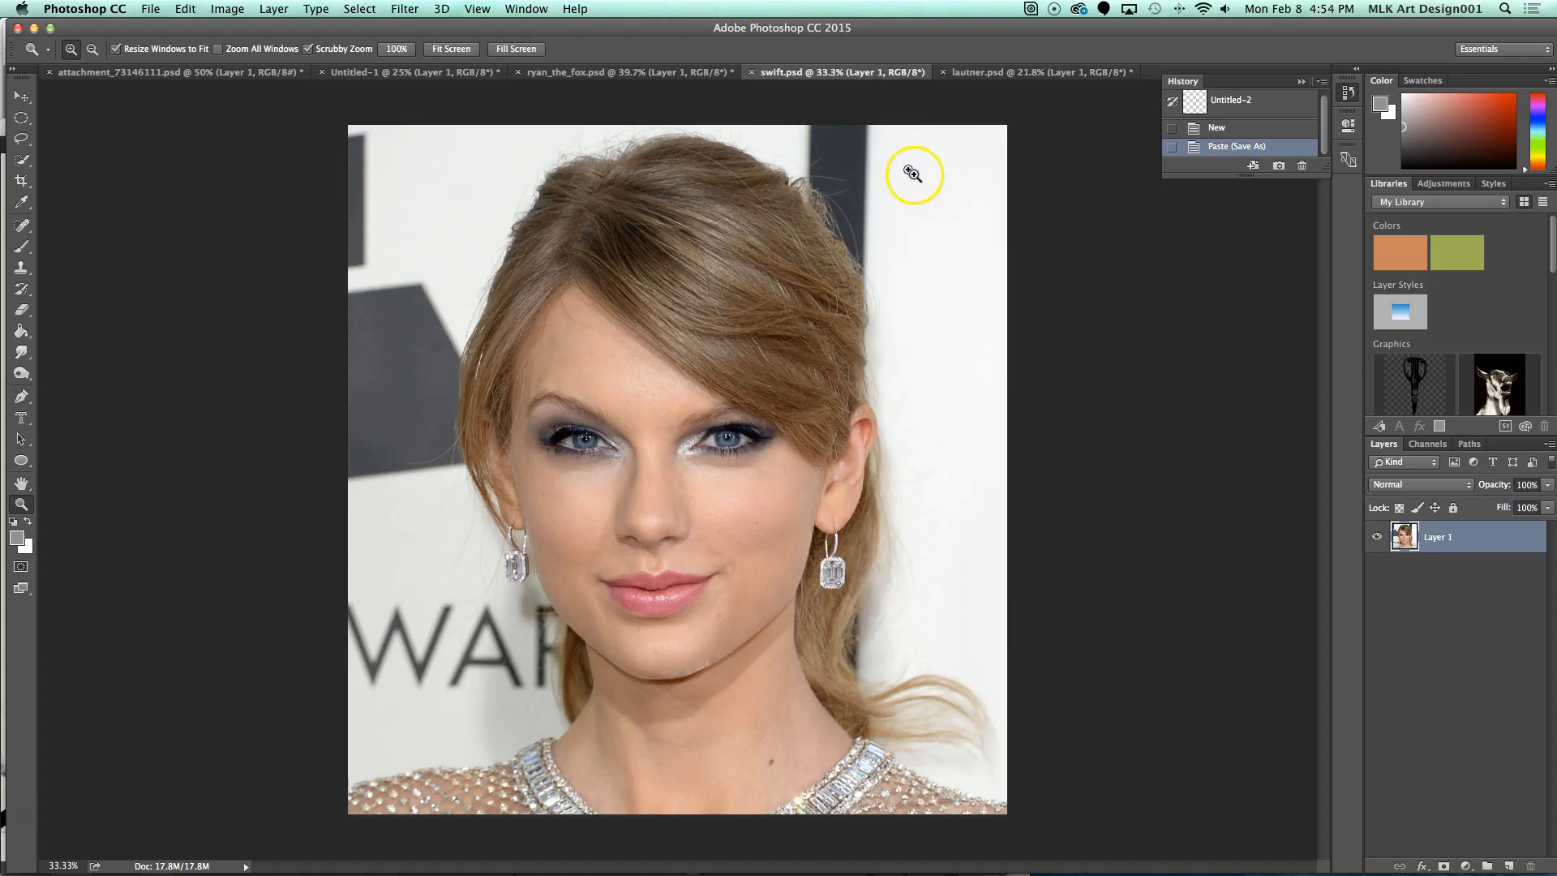
Step: Copy the portrait layer from swift.psd into lautner.psd and turn on the layer's transform controls
click(21, 97)
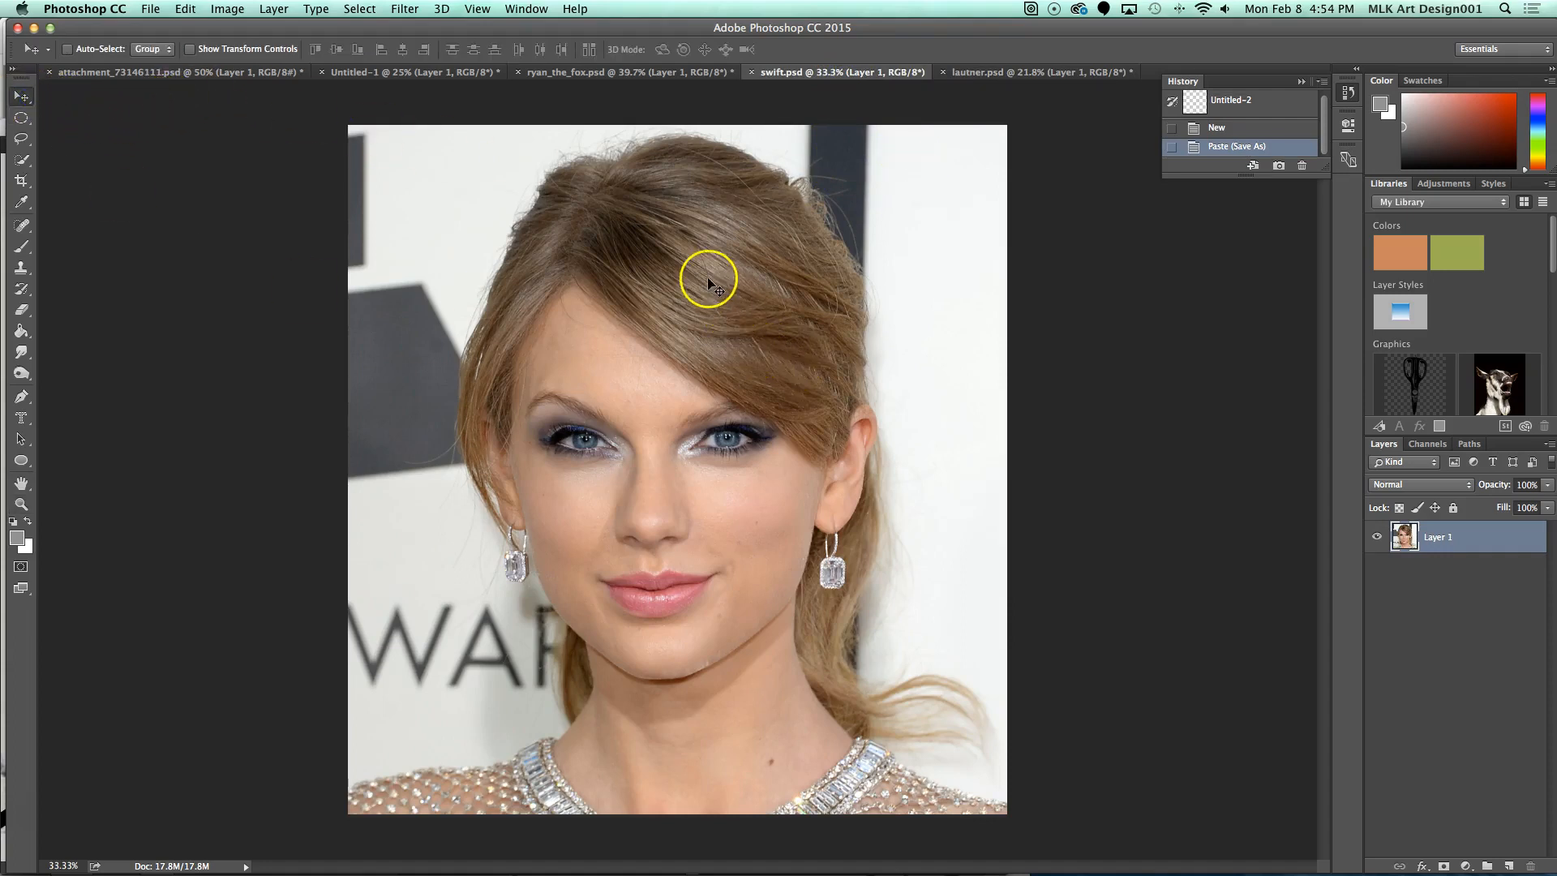
drag(722, 336, 681, 477)
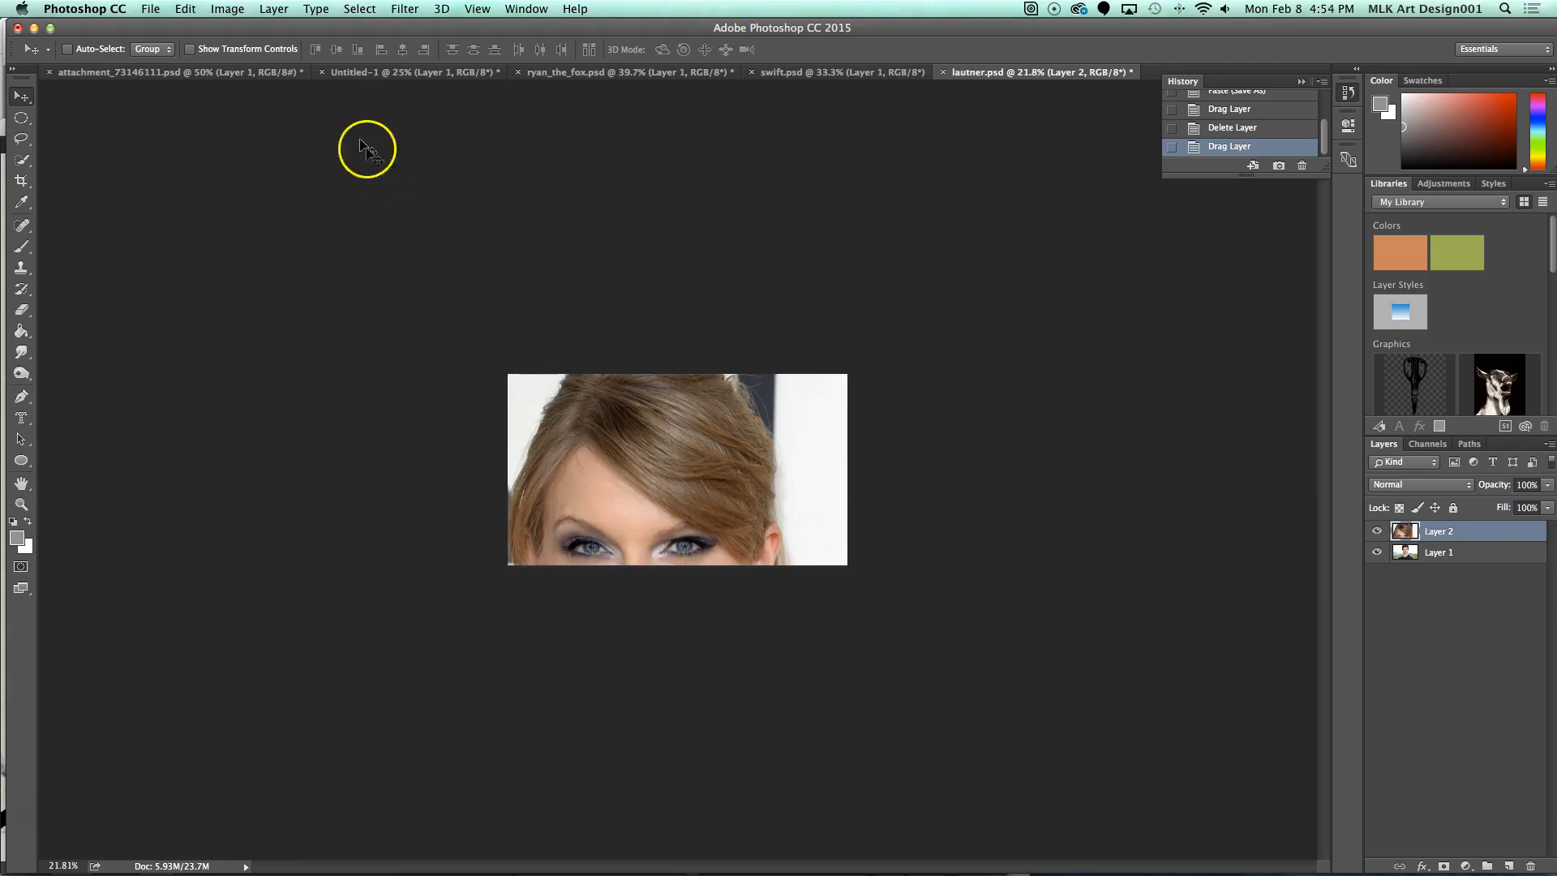
click(191, 49)
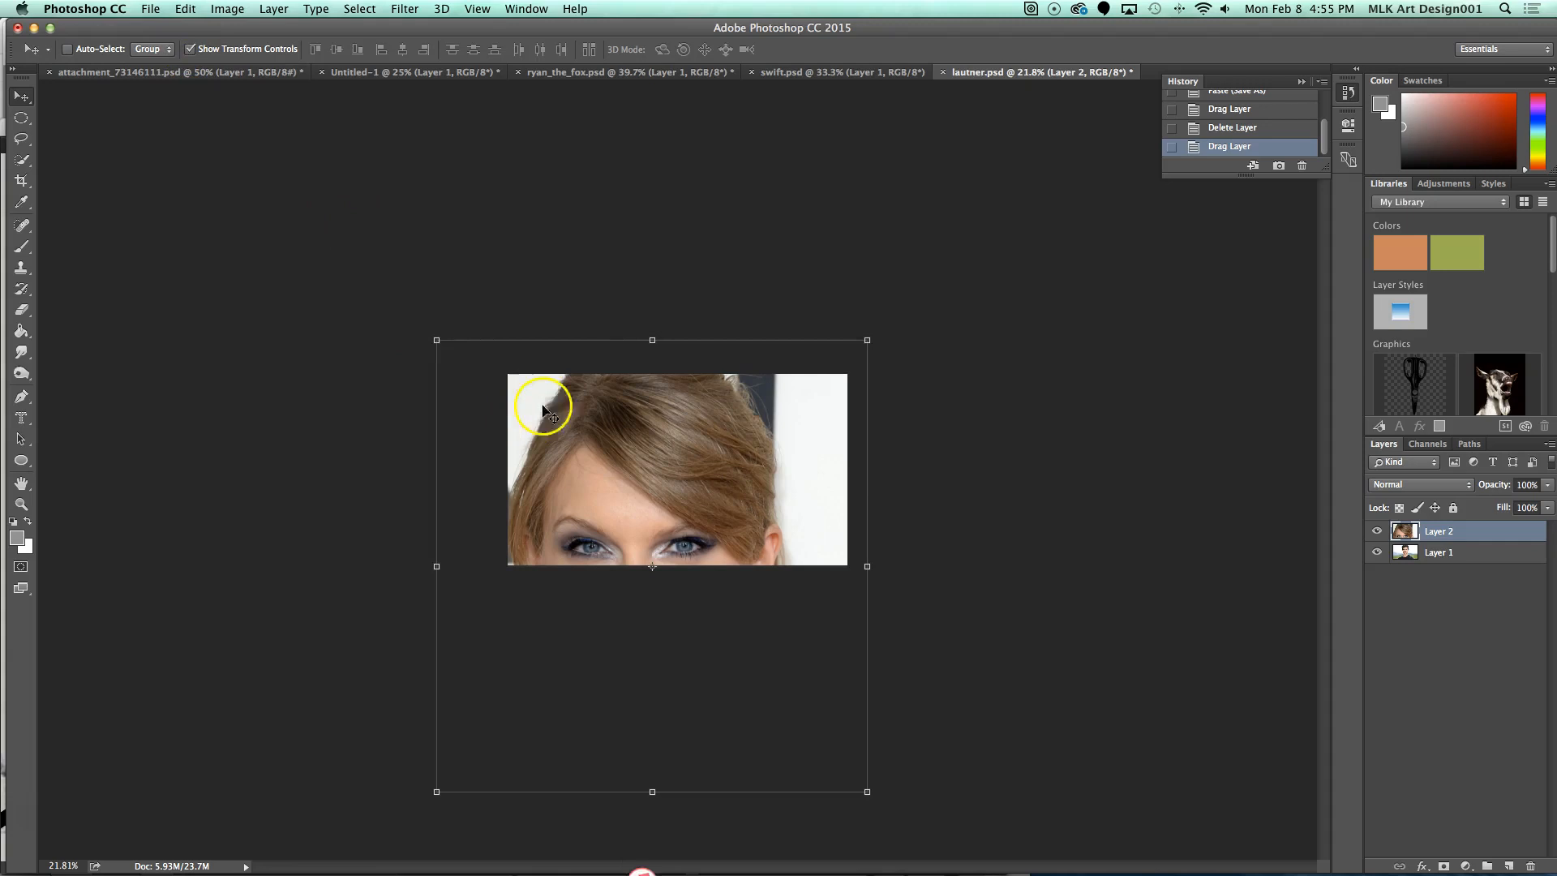
Step: Scale the pasted portrait on Layer 2 proportionally to about 43.25% and centre it over the man's photo
key(super)
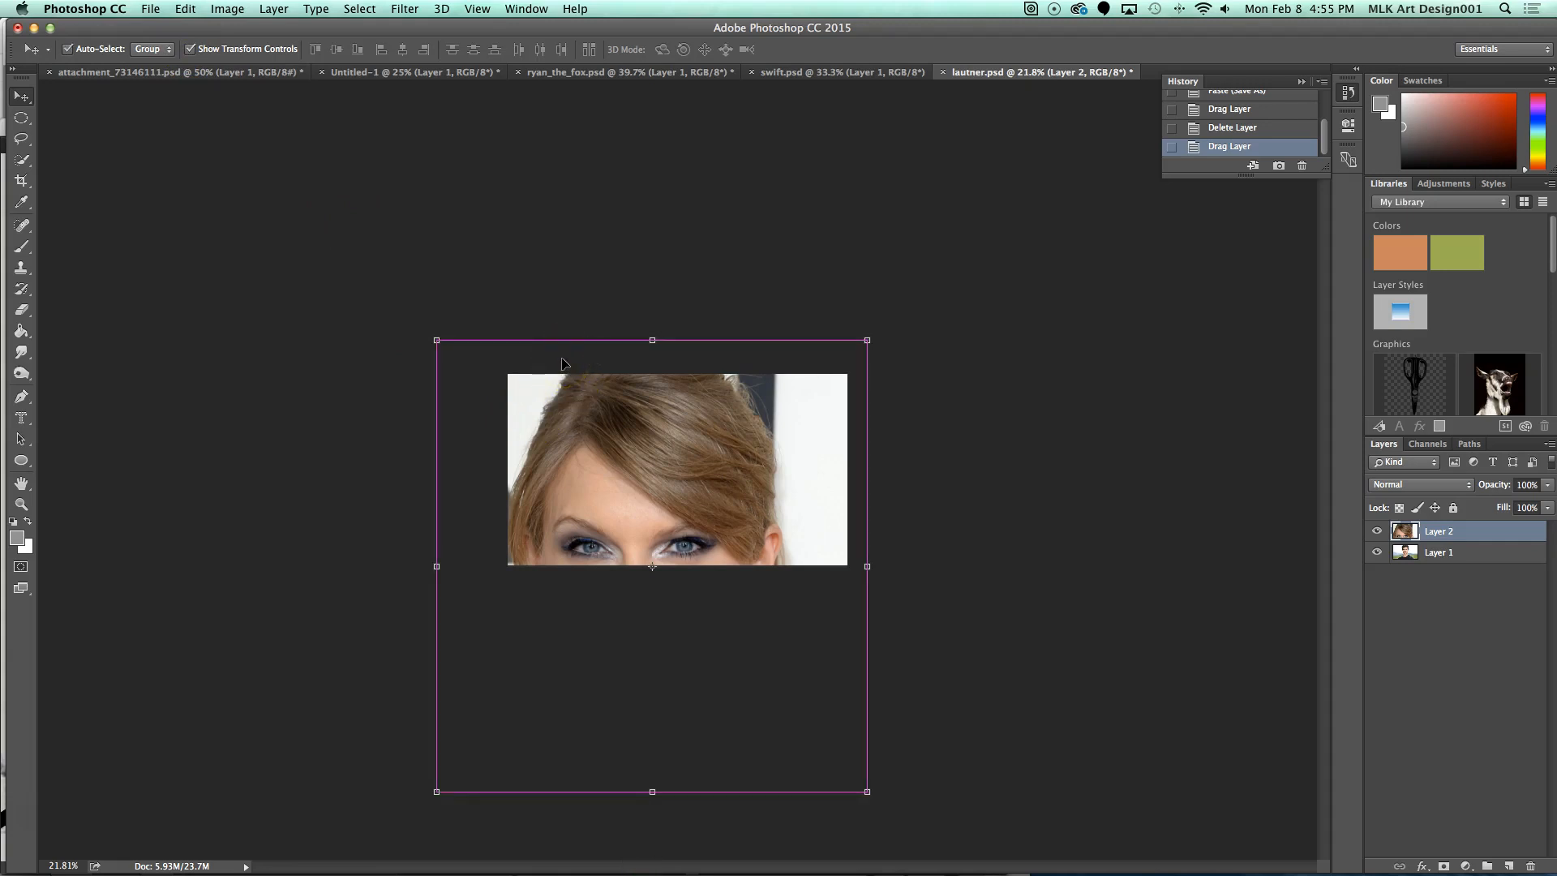
key(super+t)
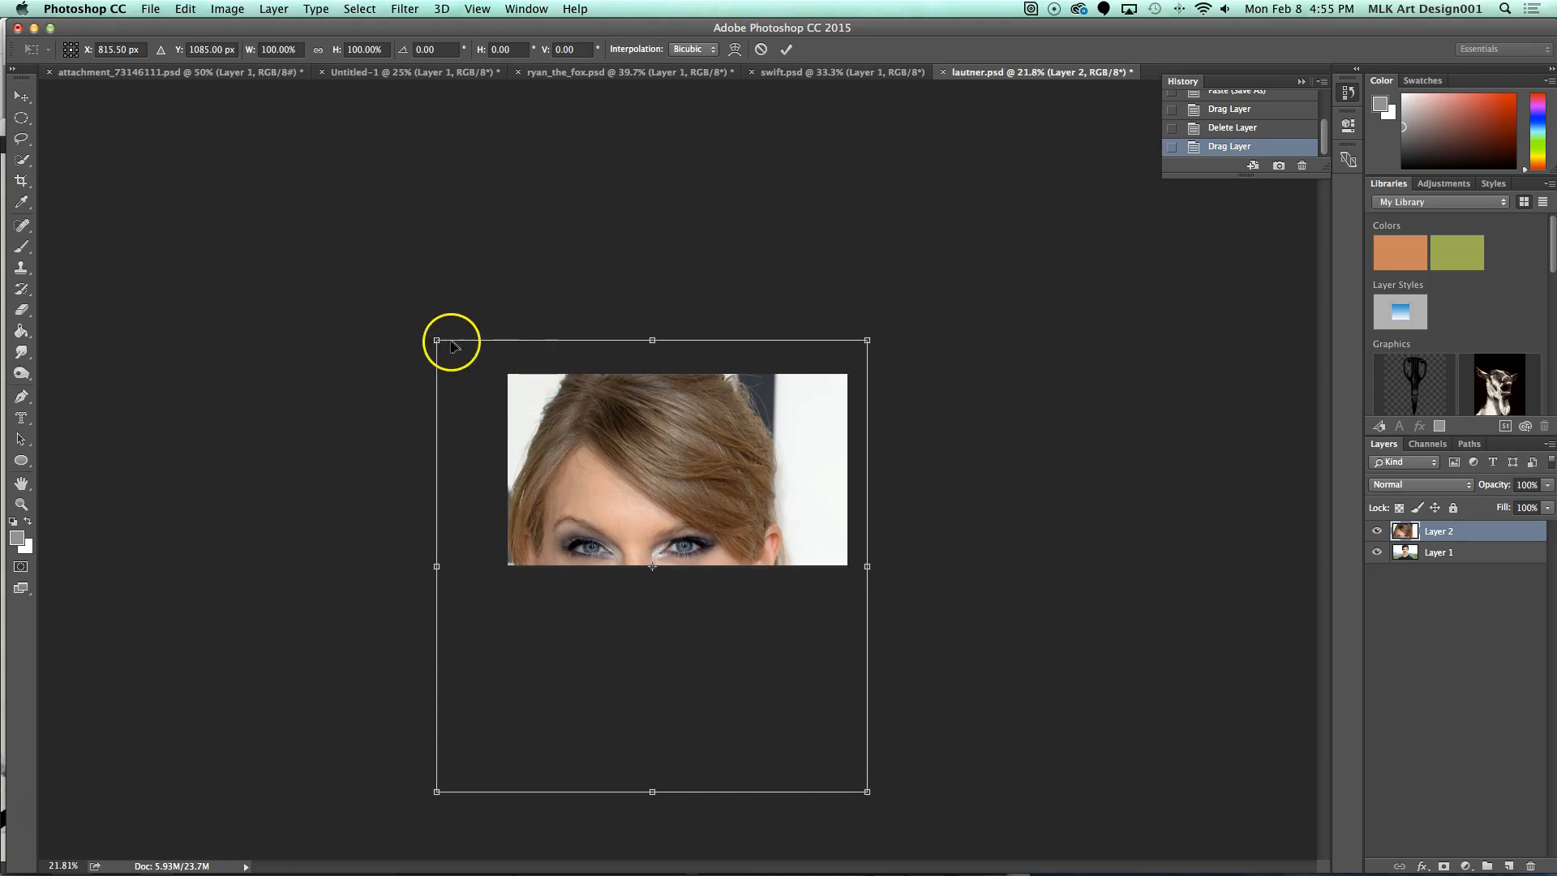
drag(437, 340, 436, 340)
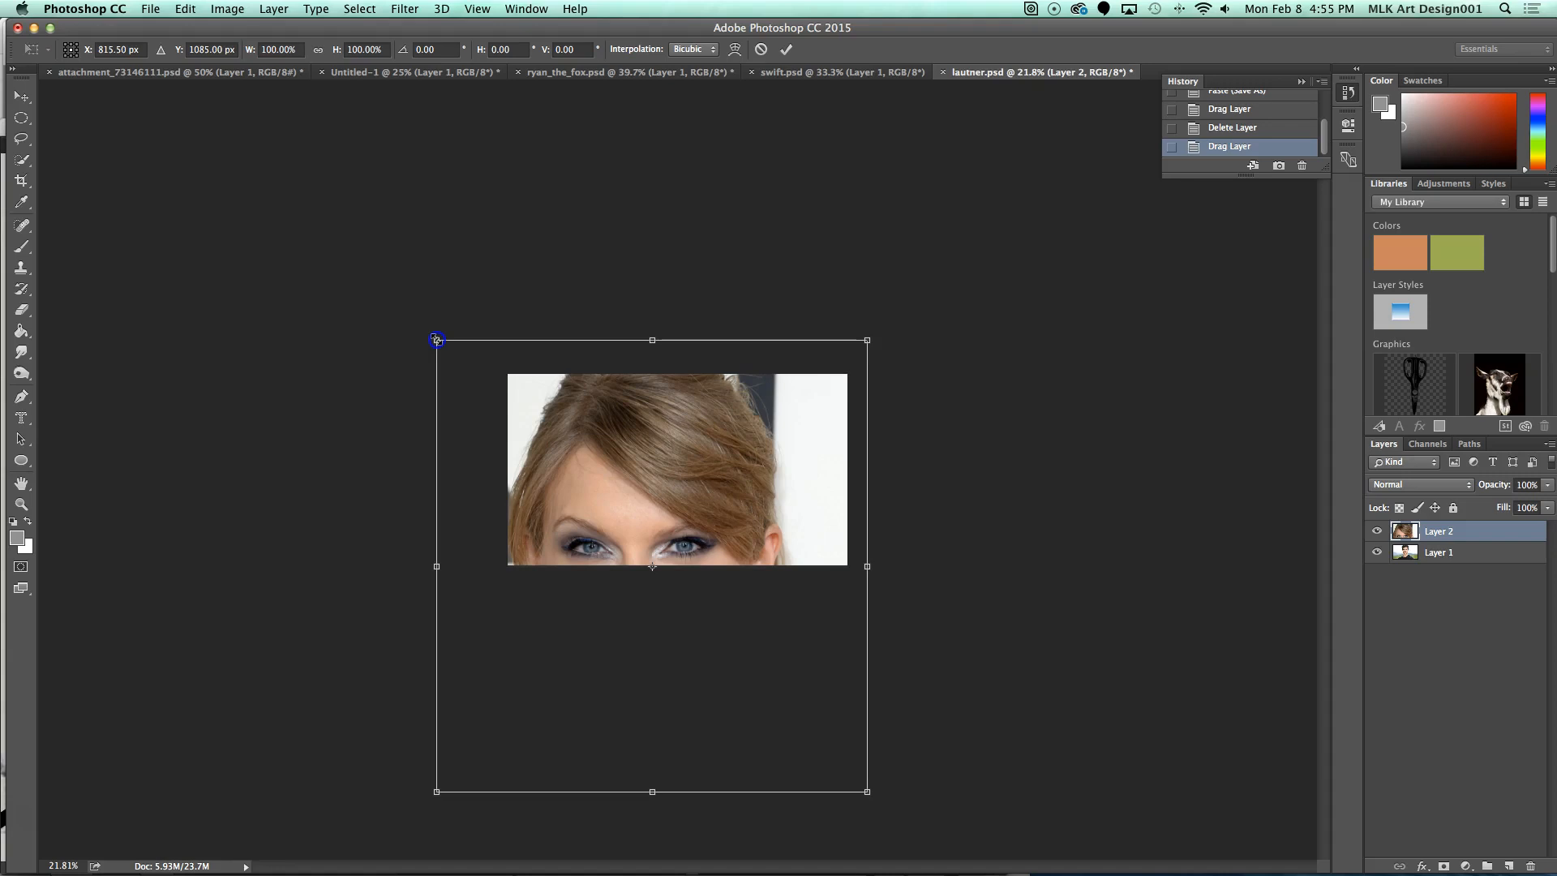
drag(437, 340, 681, 597)
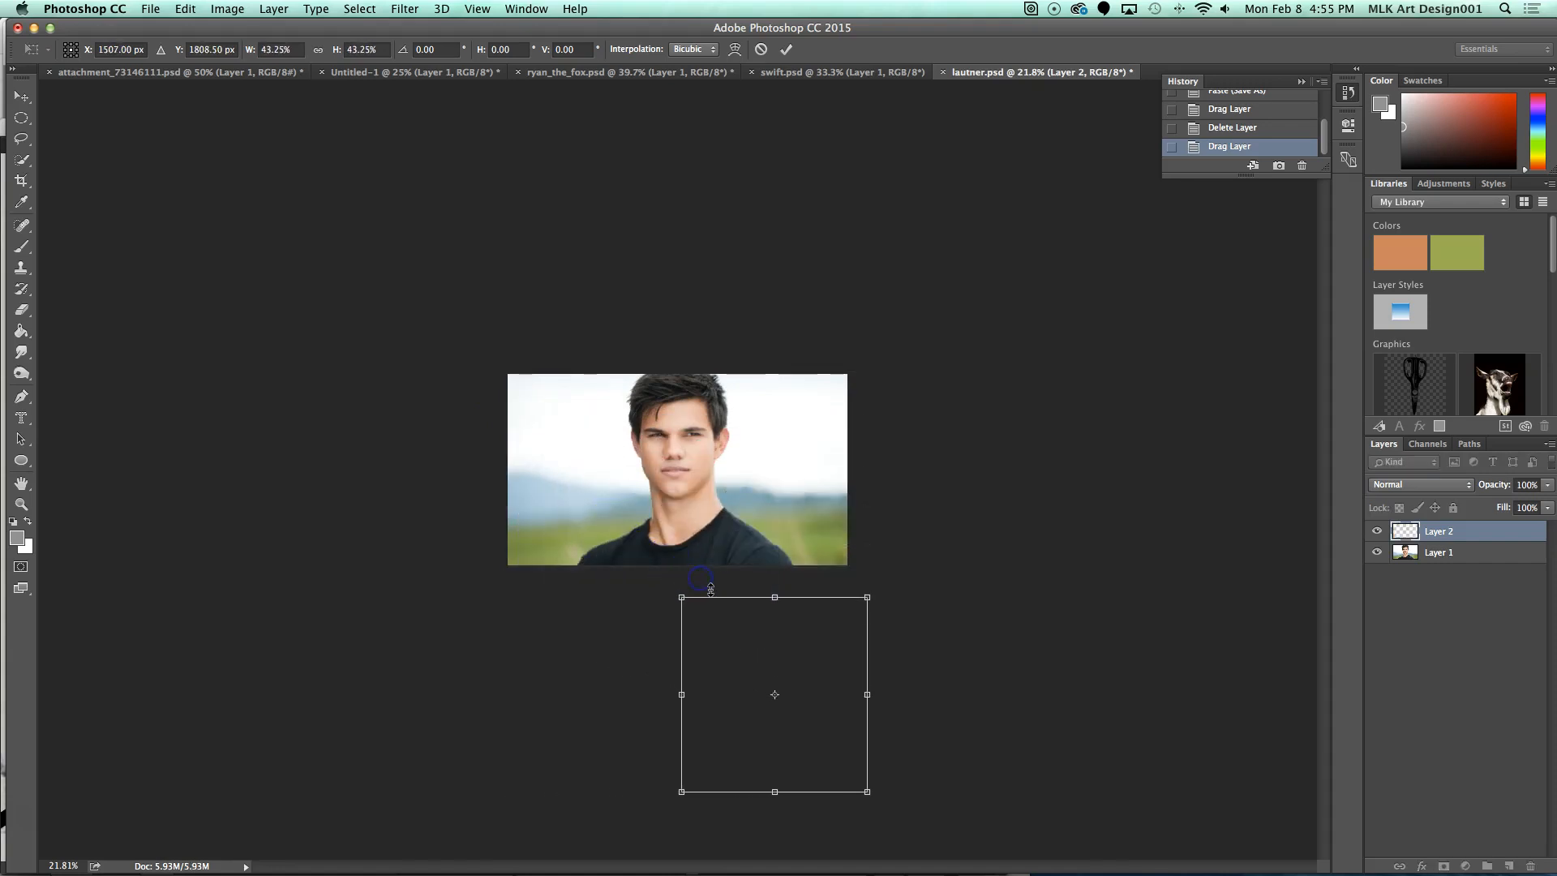
drag(824, 660, 730, 438)
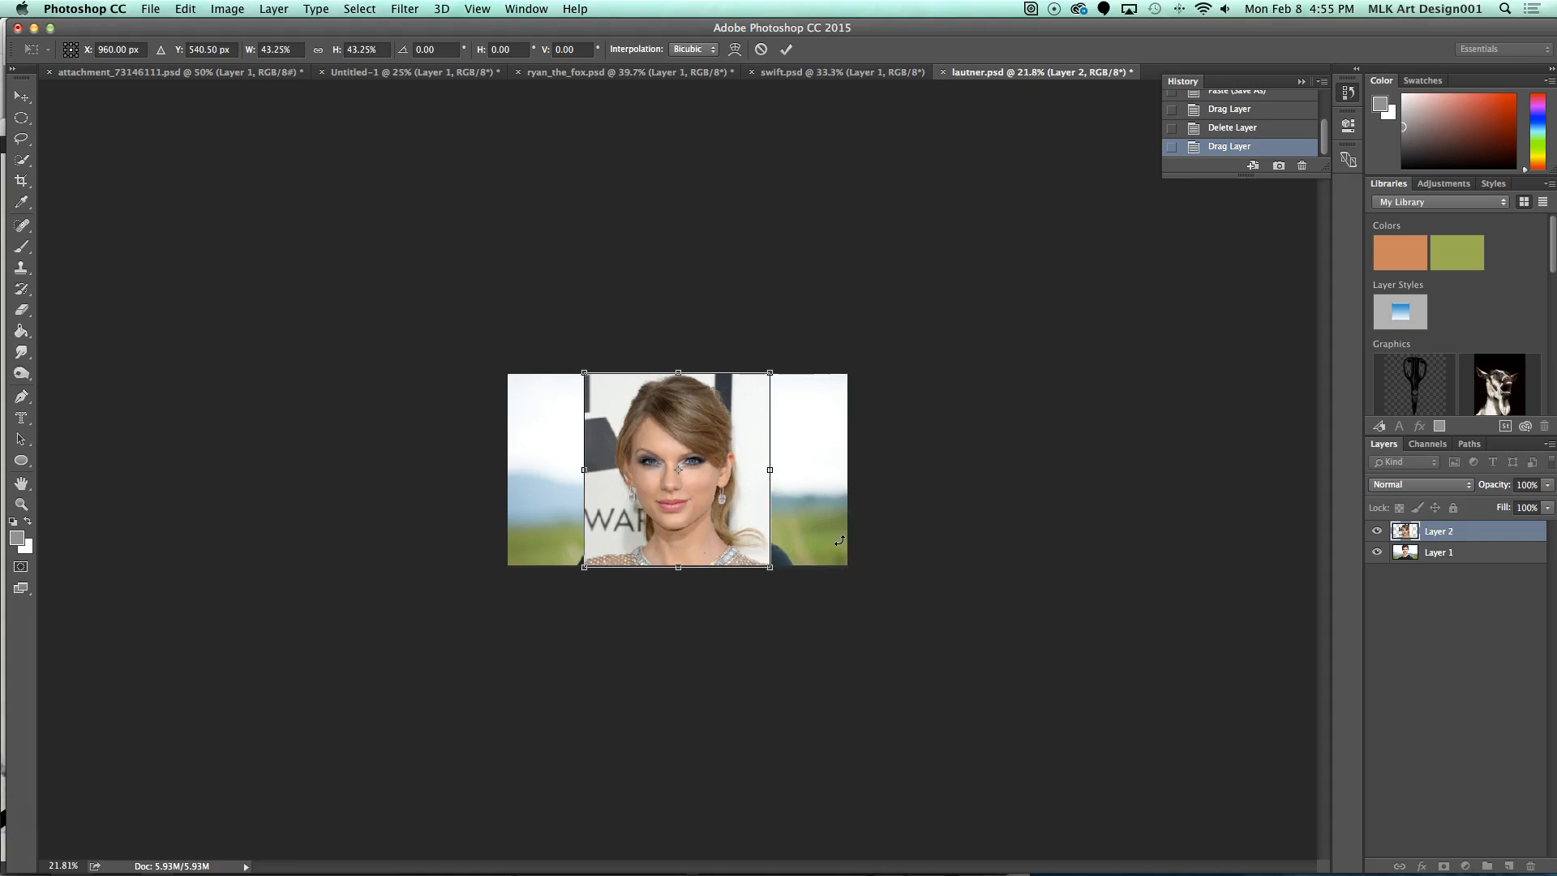
key(Return)
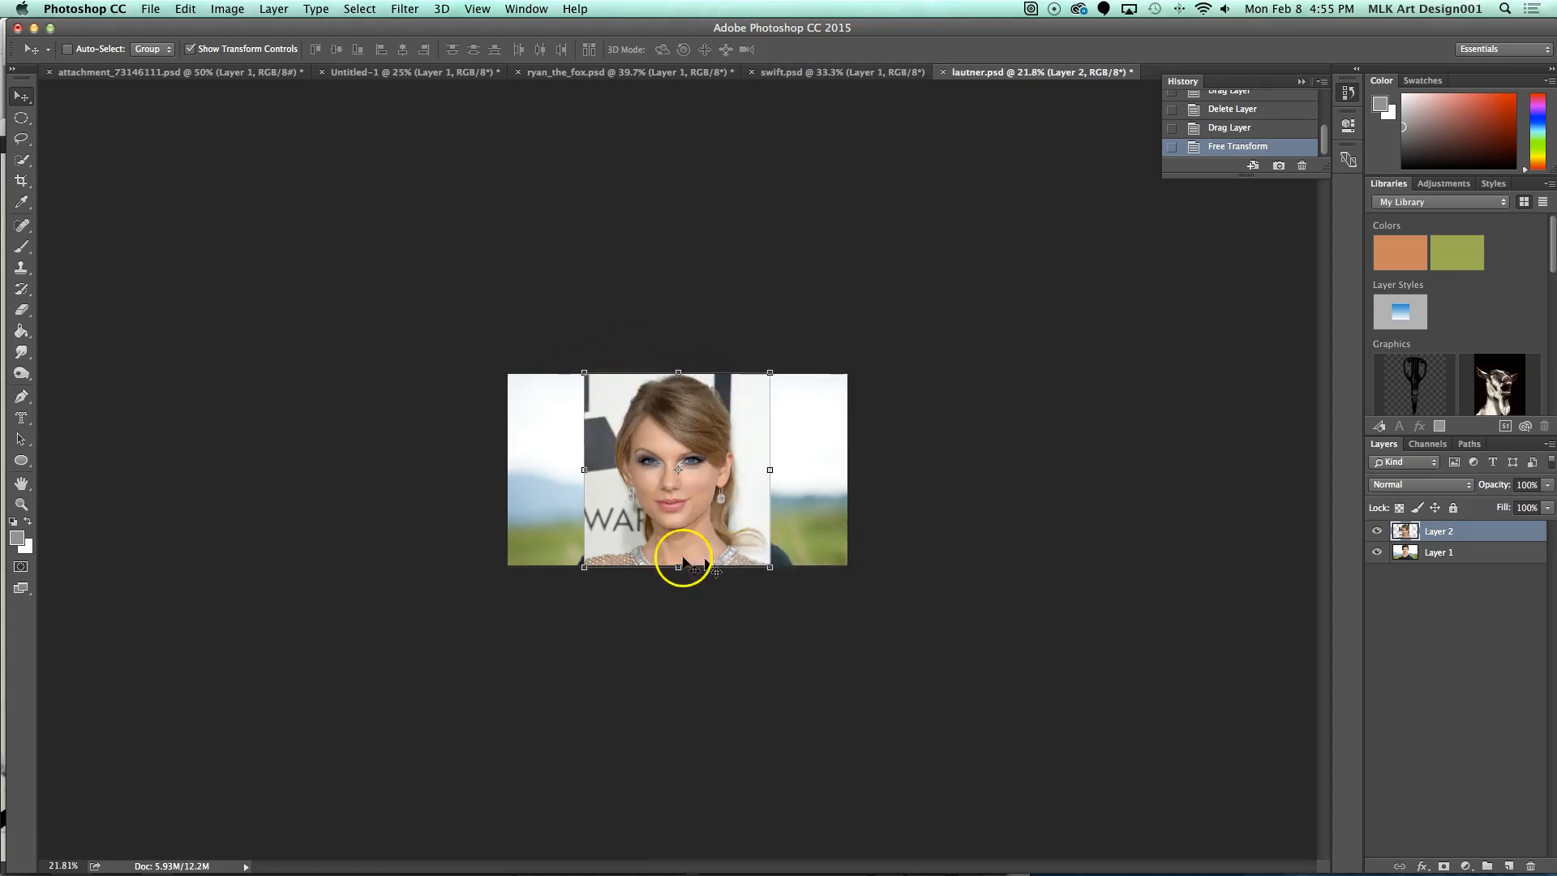
Step: Lower the opacity of Layer 2 to 52% so both faces can be compared
click(192, 51)
click(191, 51)
key(z)
drag(658, 454, 737, 494)
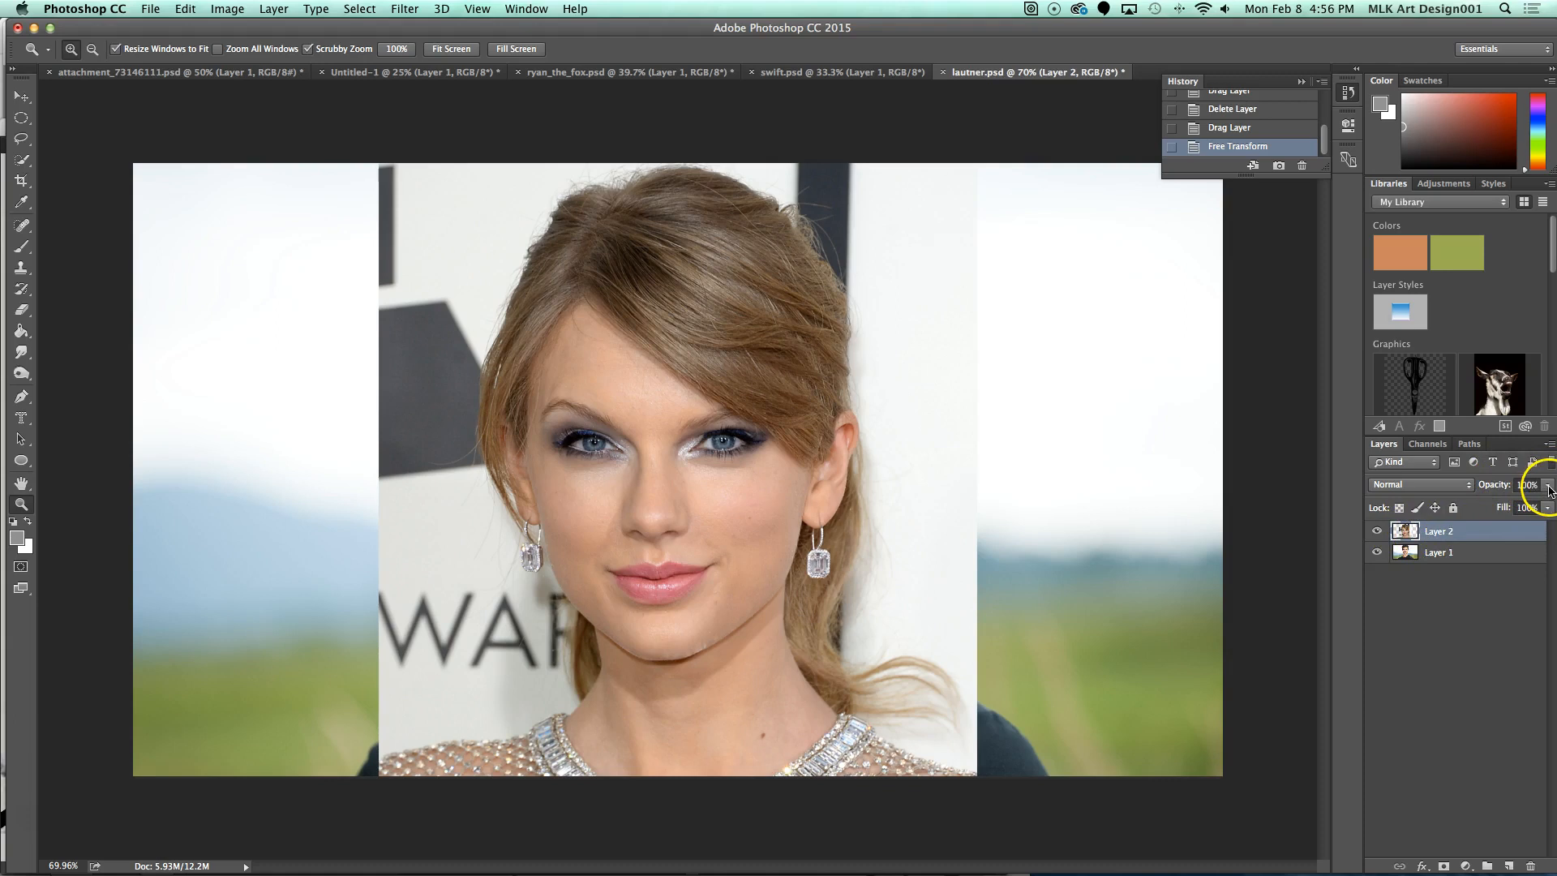
drag(1550, 489, 1510, 506)
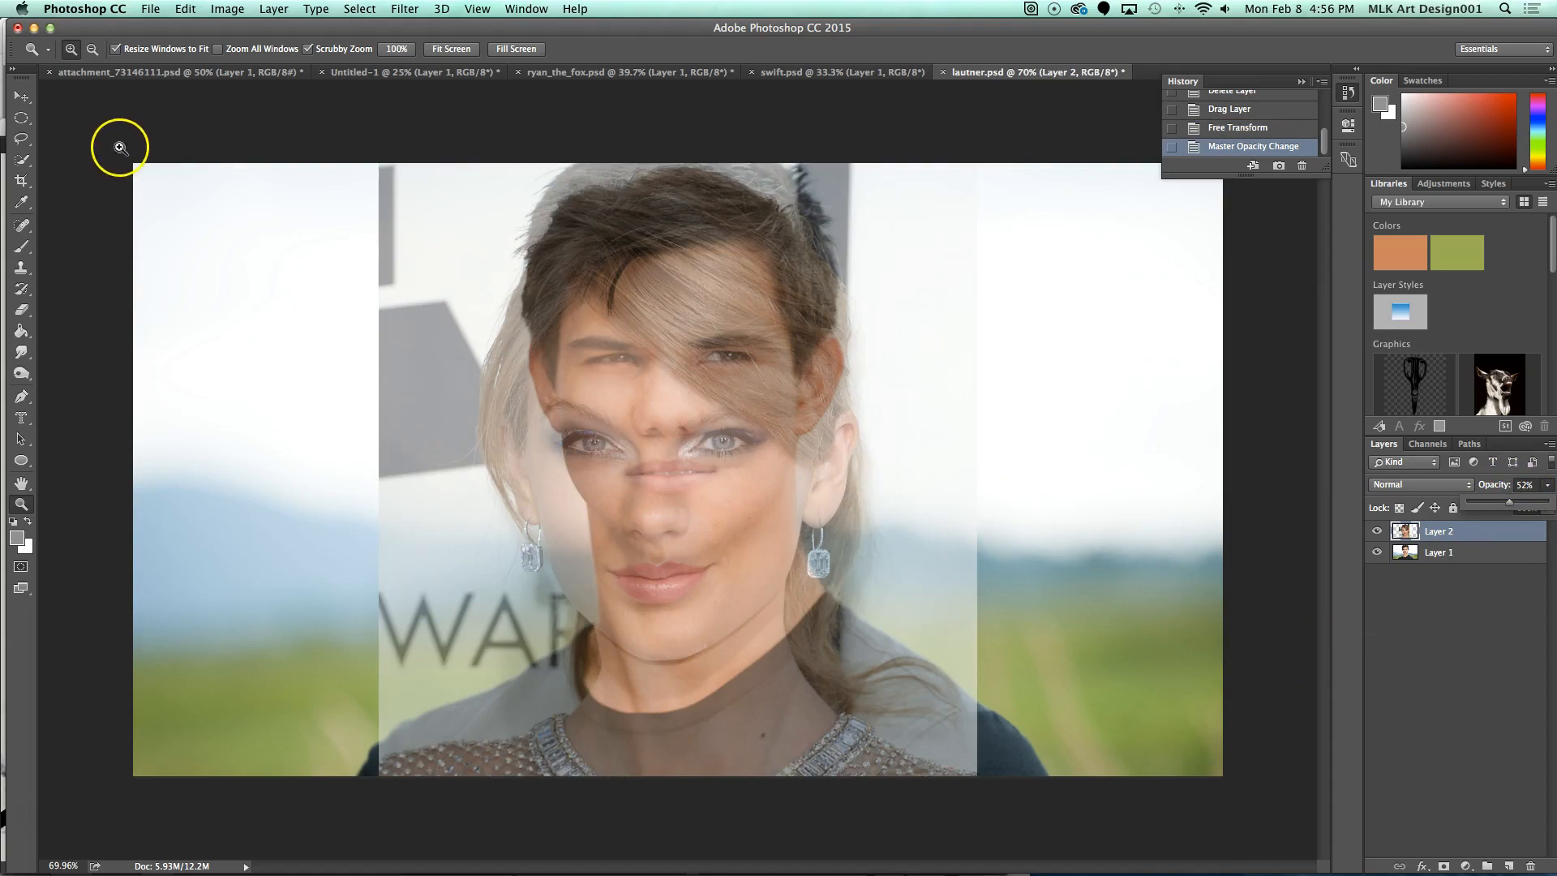
Step: Move the semi-transparent portrait up so its eyes overlap the eyes on Layer 1
click(22, 97)
drag(791, 389, 803, 307)
drag(803, 304, 803, 306)
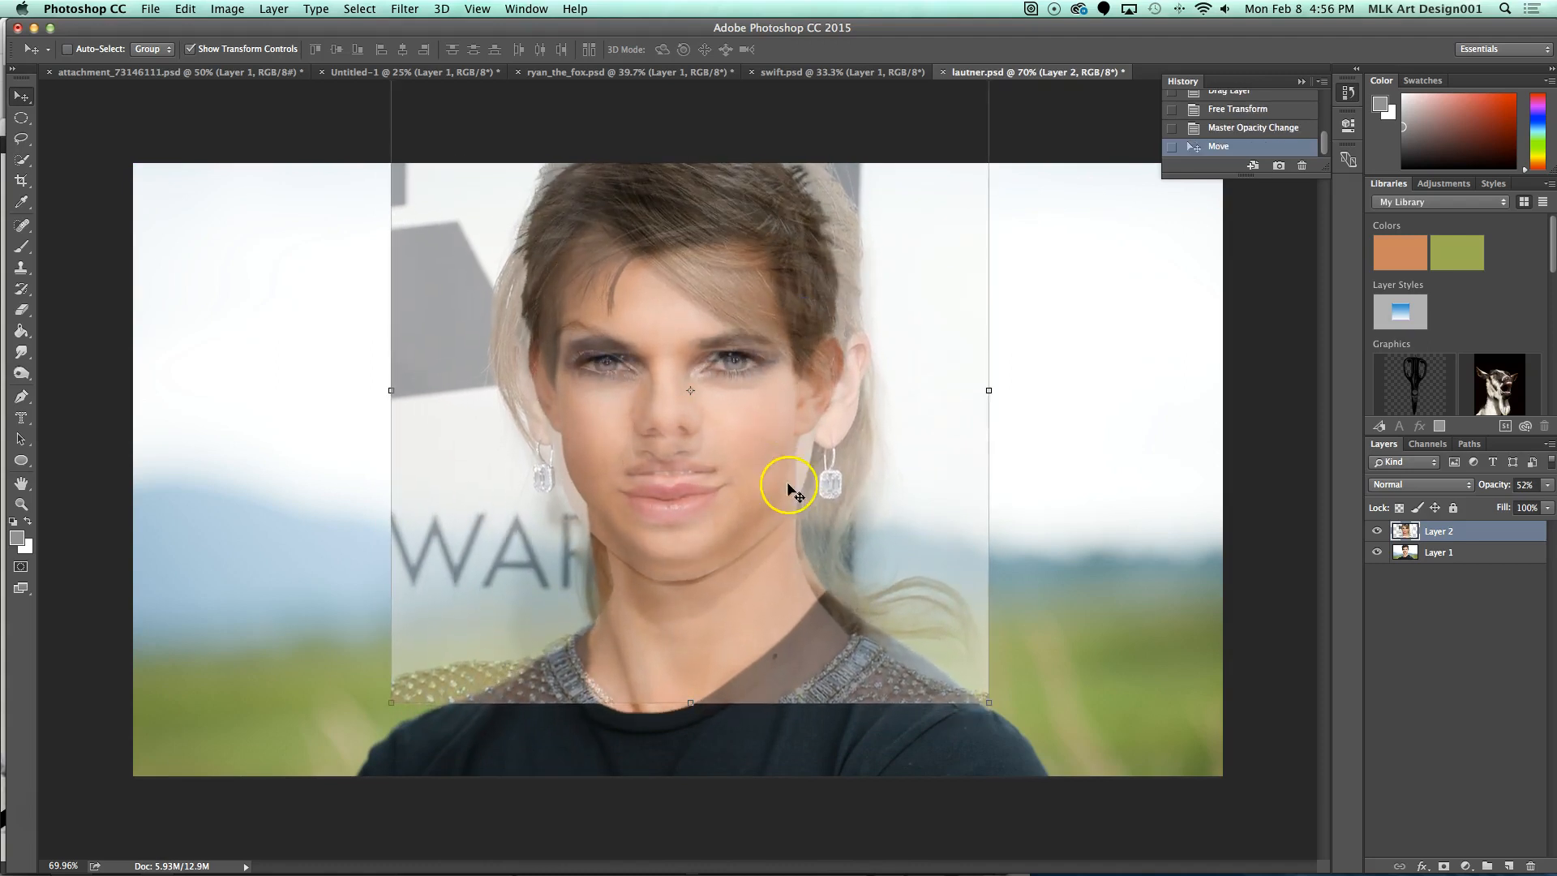
Step: Scale Layer 2 proportionally to about 90.8% and reposition it so the eyes and mouth match the face beneath
click(390, 703)
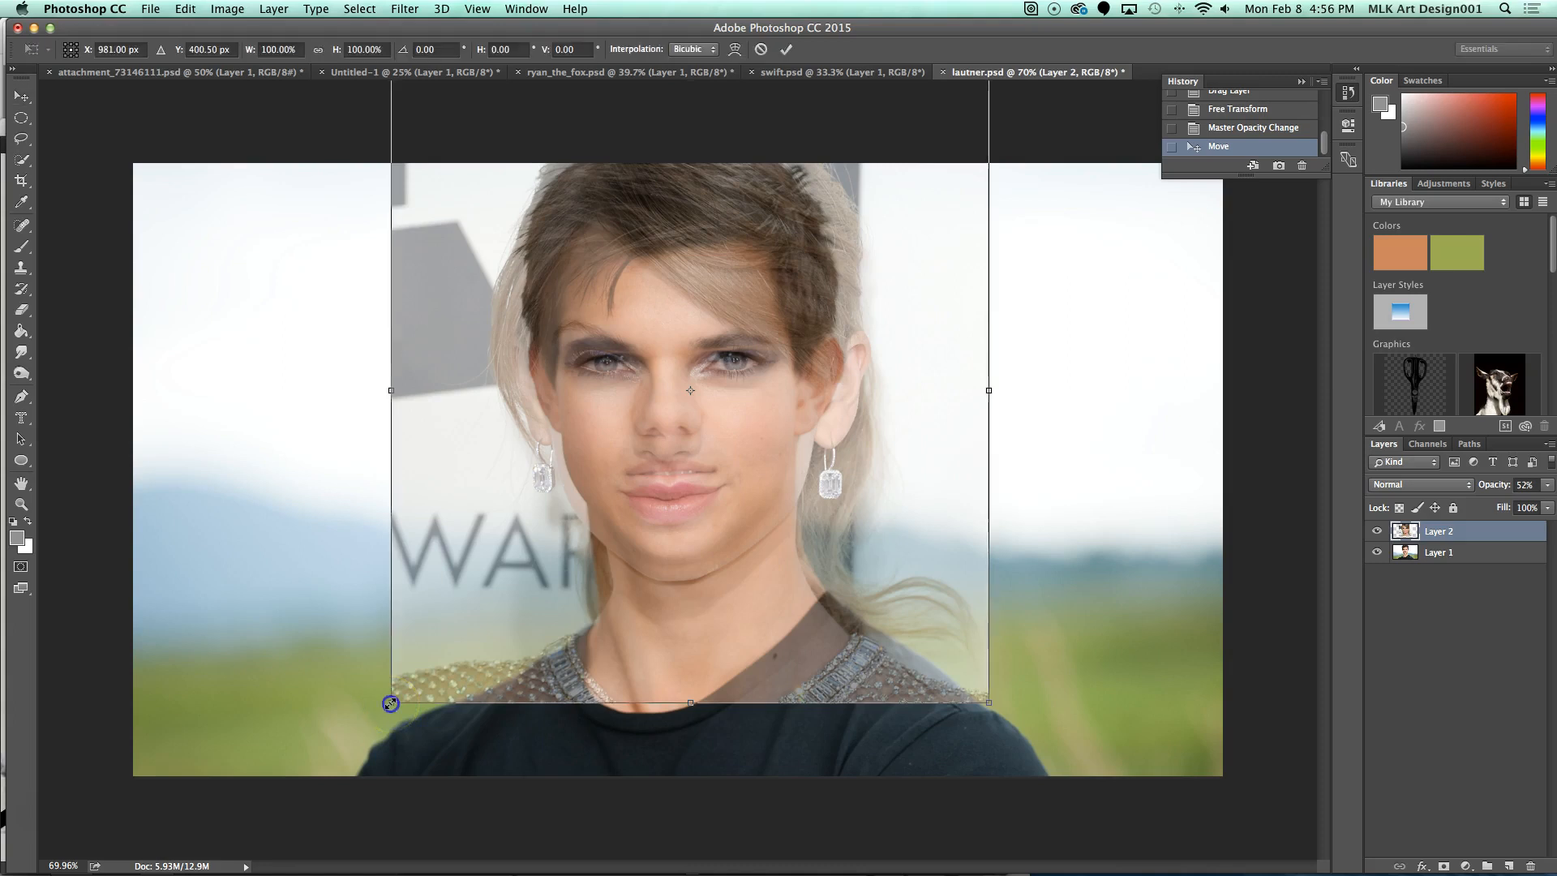
drag(390, 703, 448, 646)
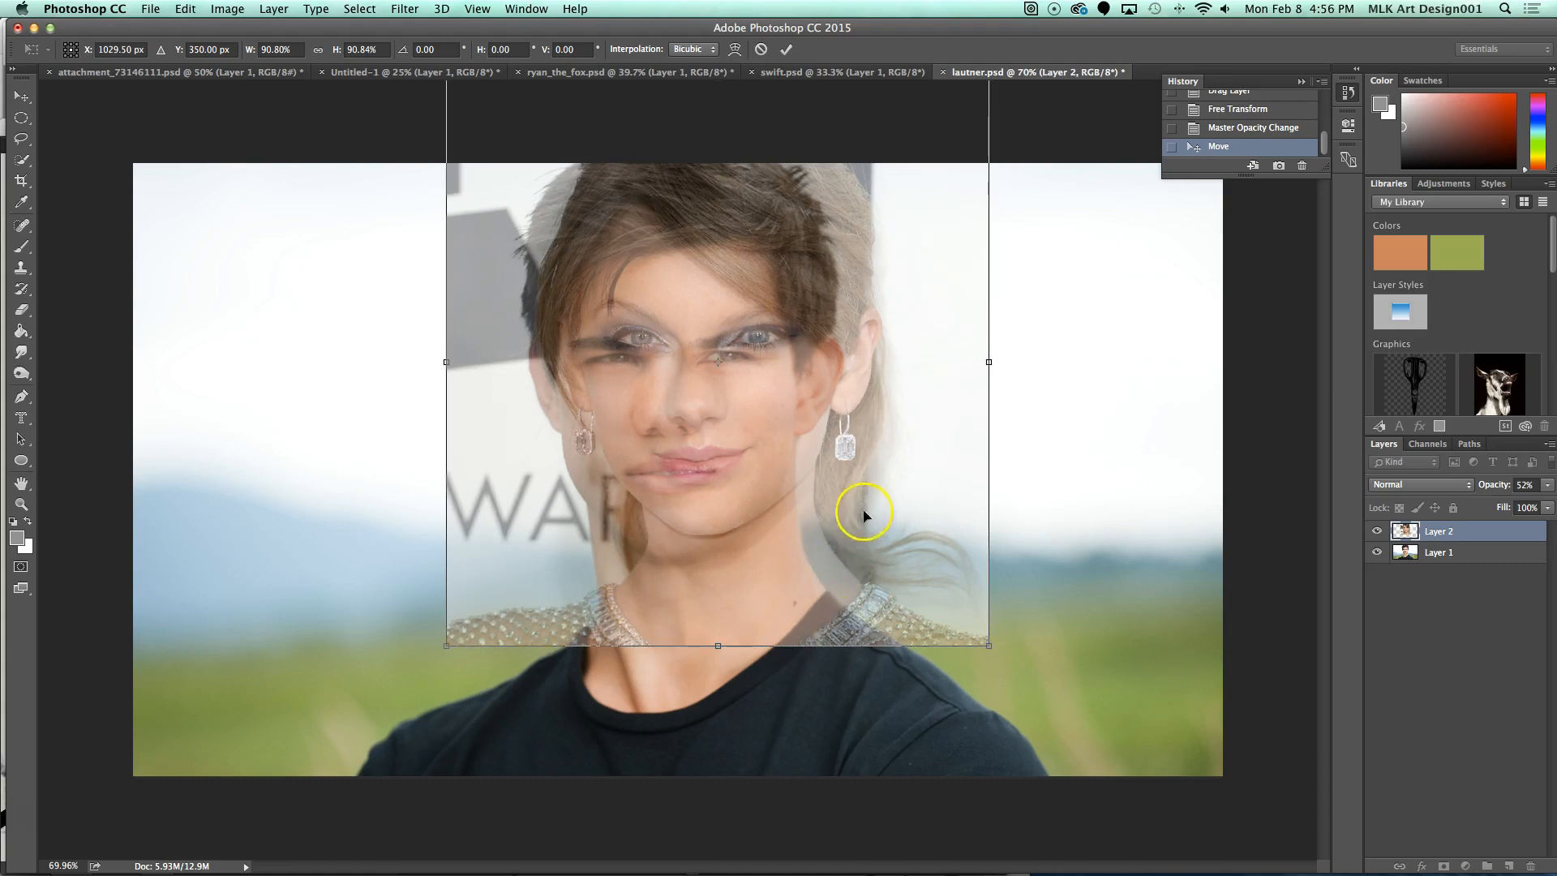
drag(901, 471, 869, 497)
click(833, 522)
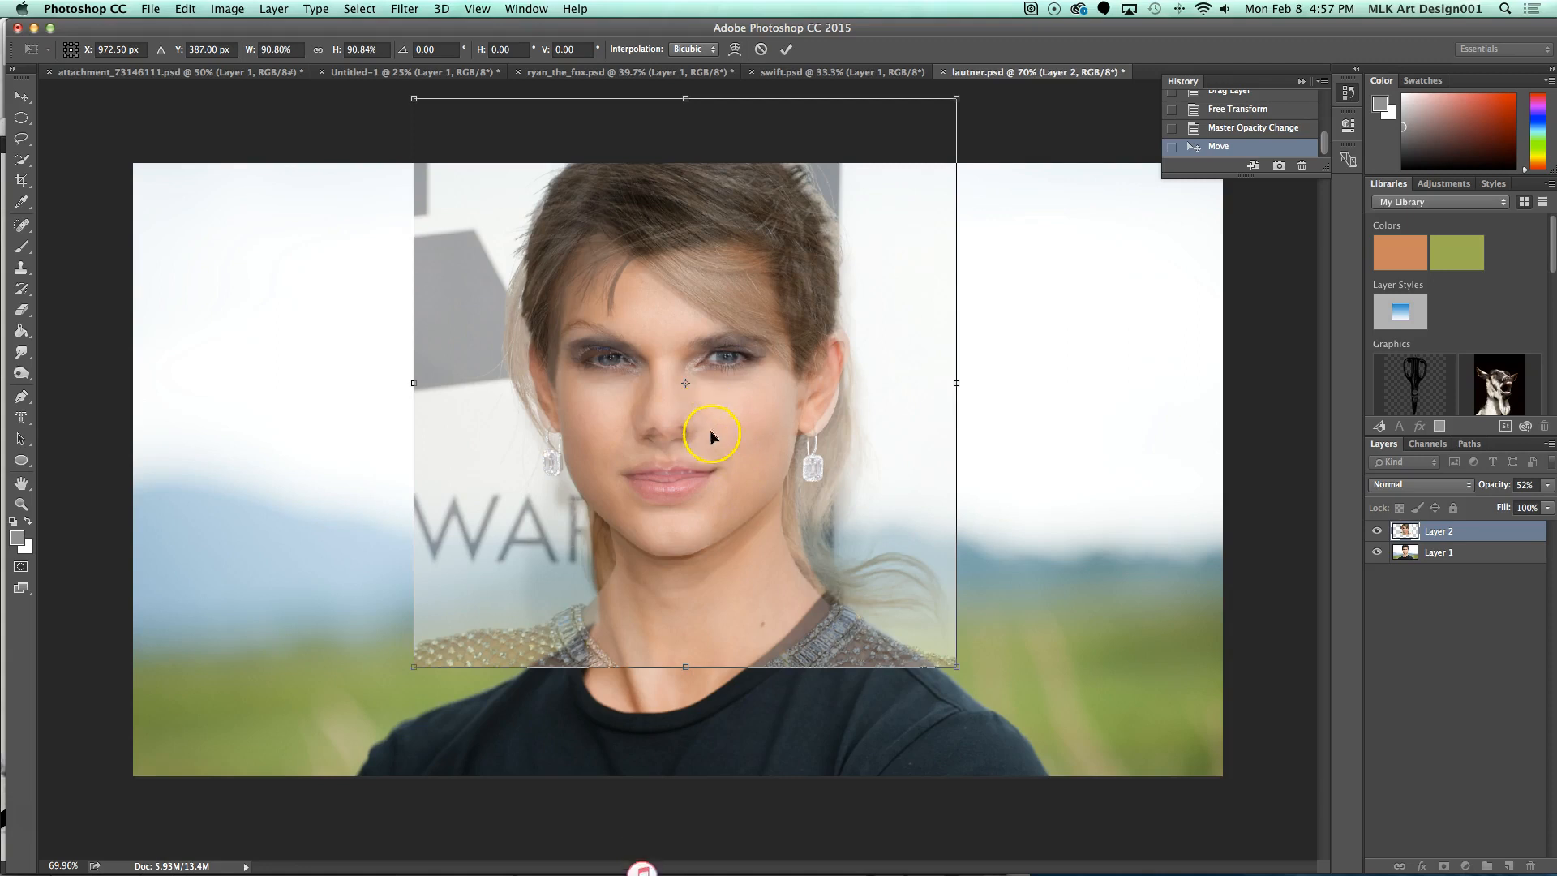
key(Return)
Step: Fine-tune the position of Layer 2 so its eyes, nose and lips line up with the face on Layer 1
key(z)
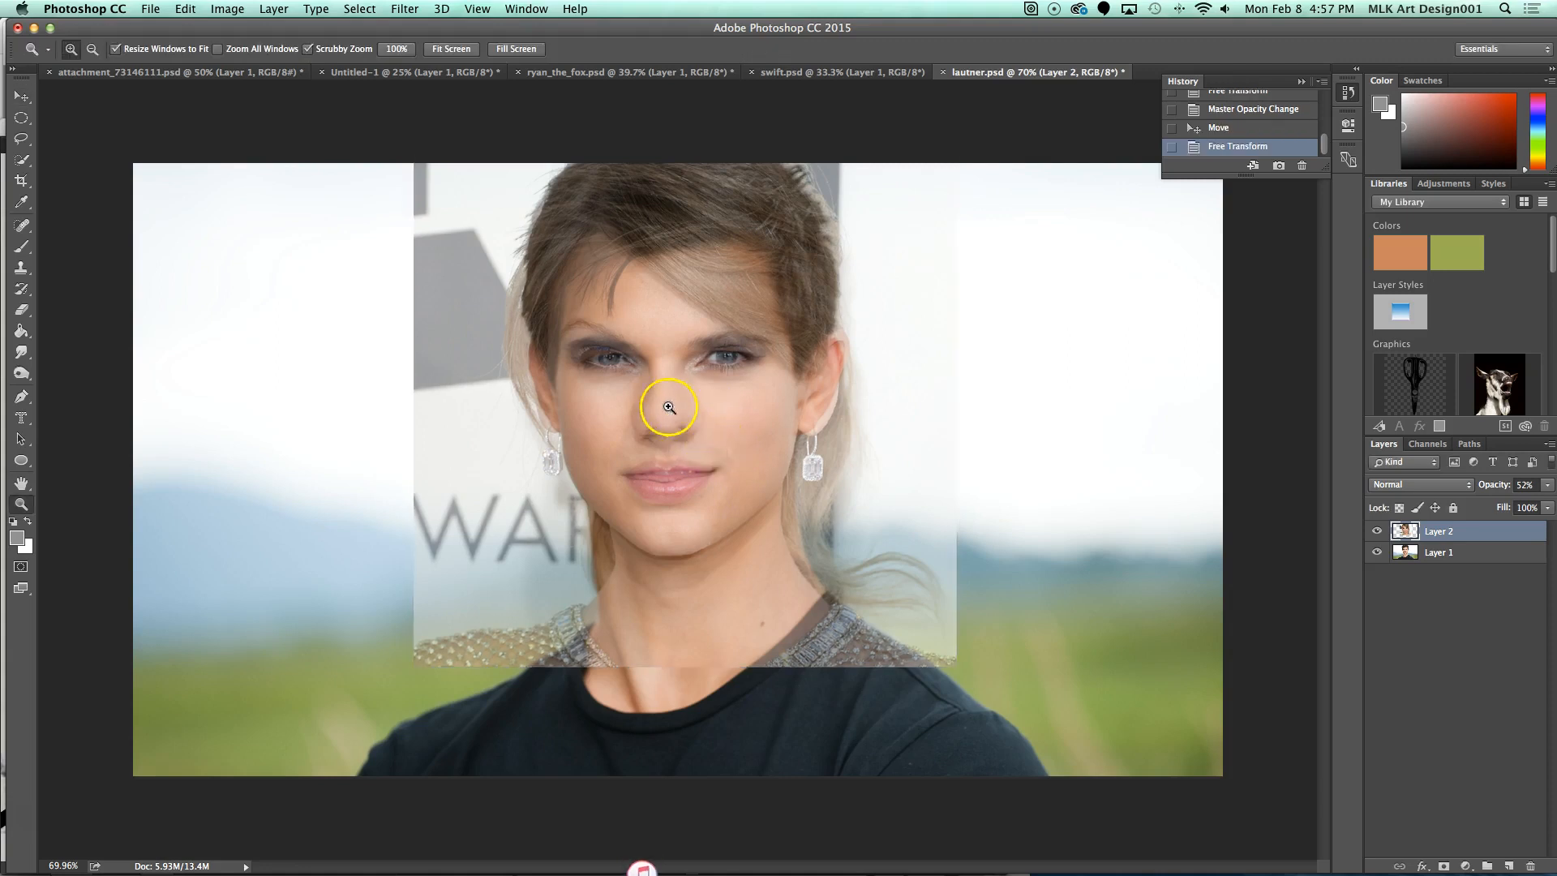
drag(658, 378, 720, 430)
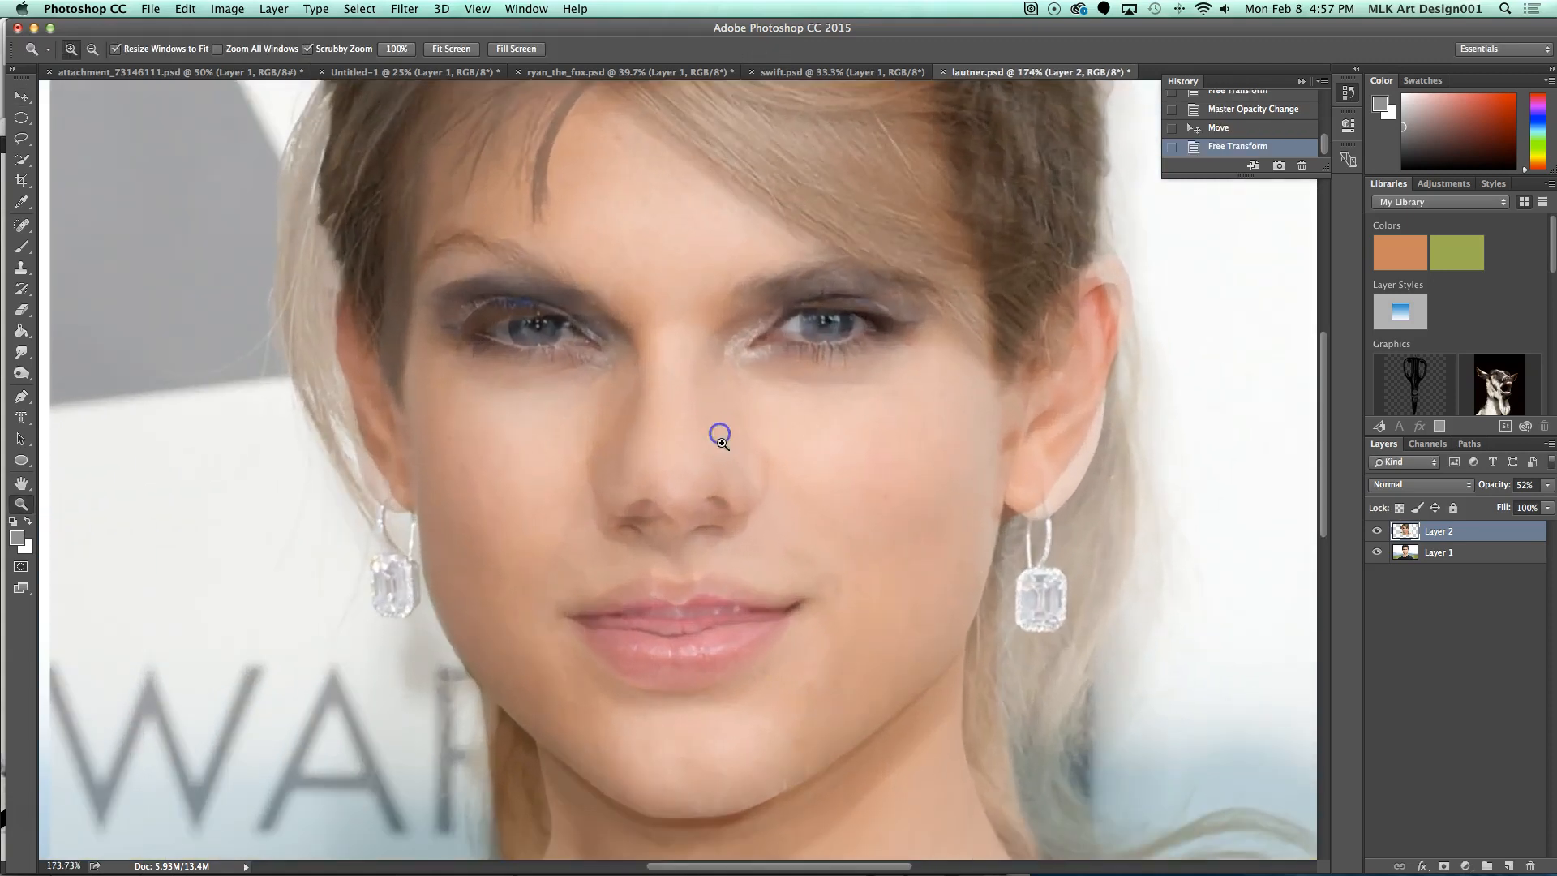
click(19, 98)
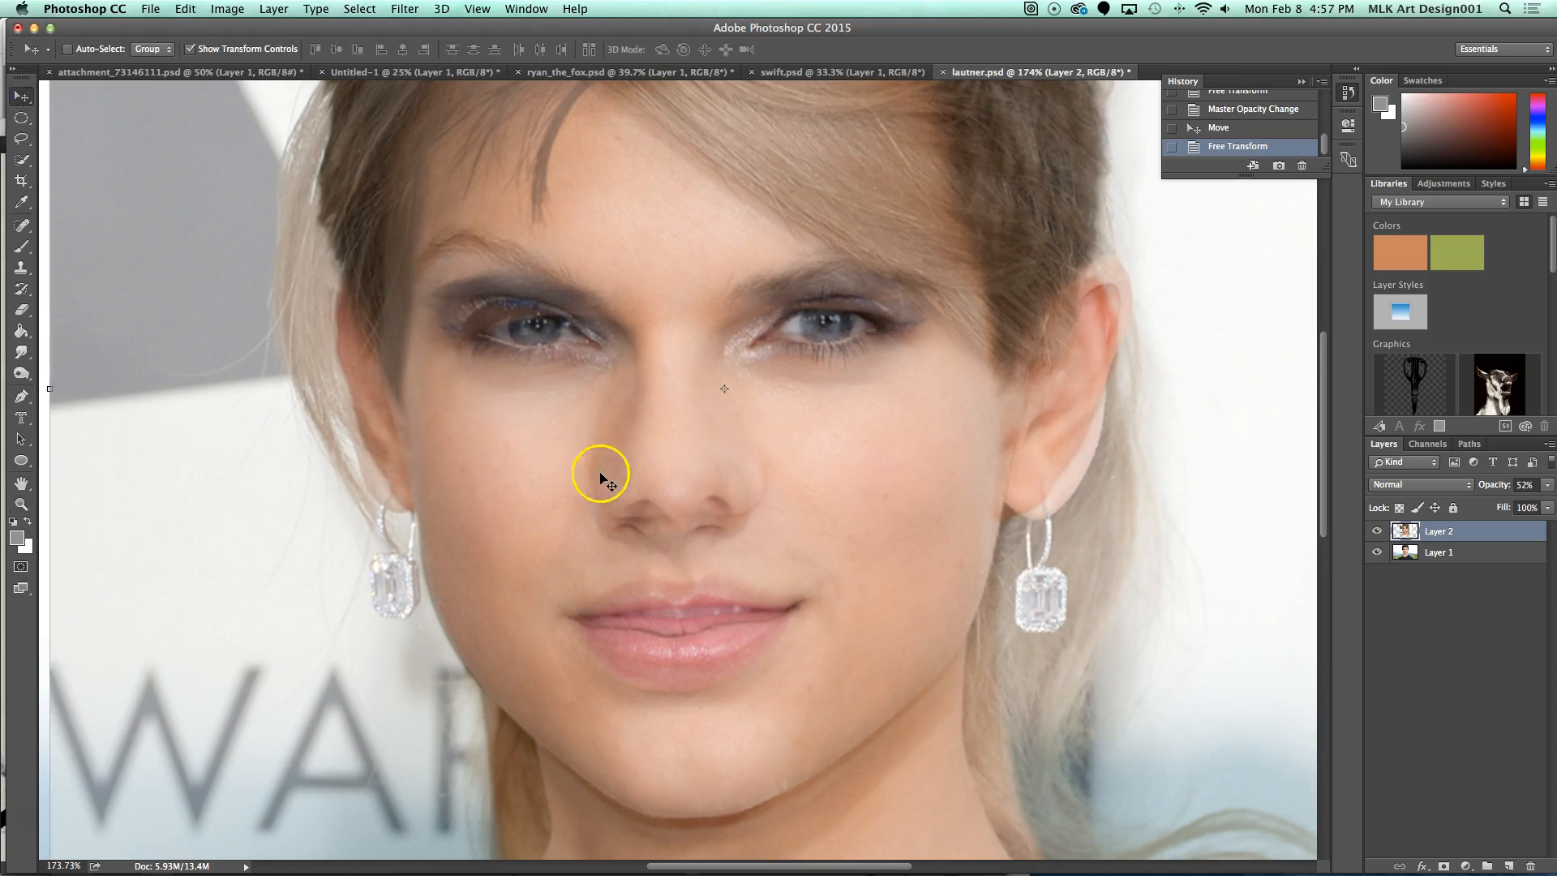
drag(698, 567, 691, 493)
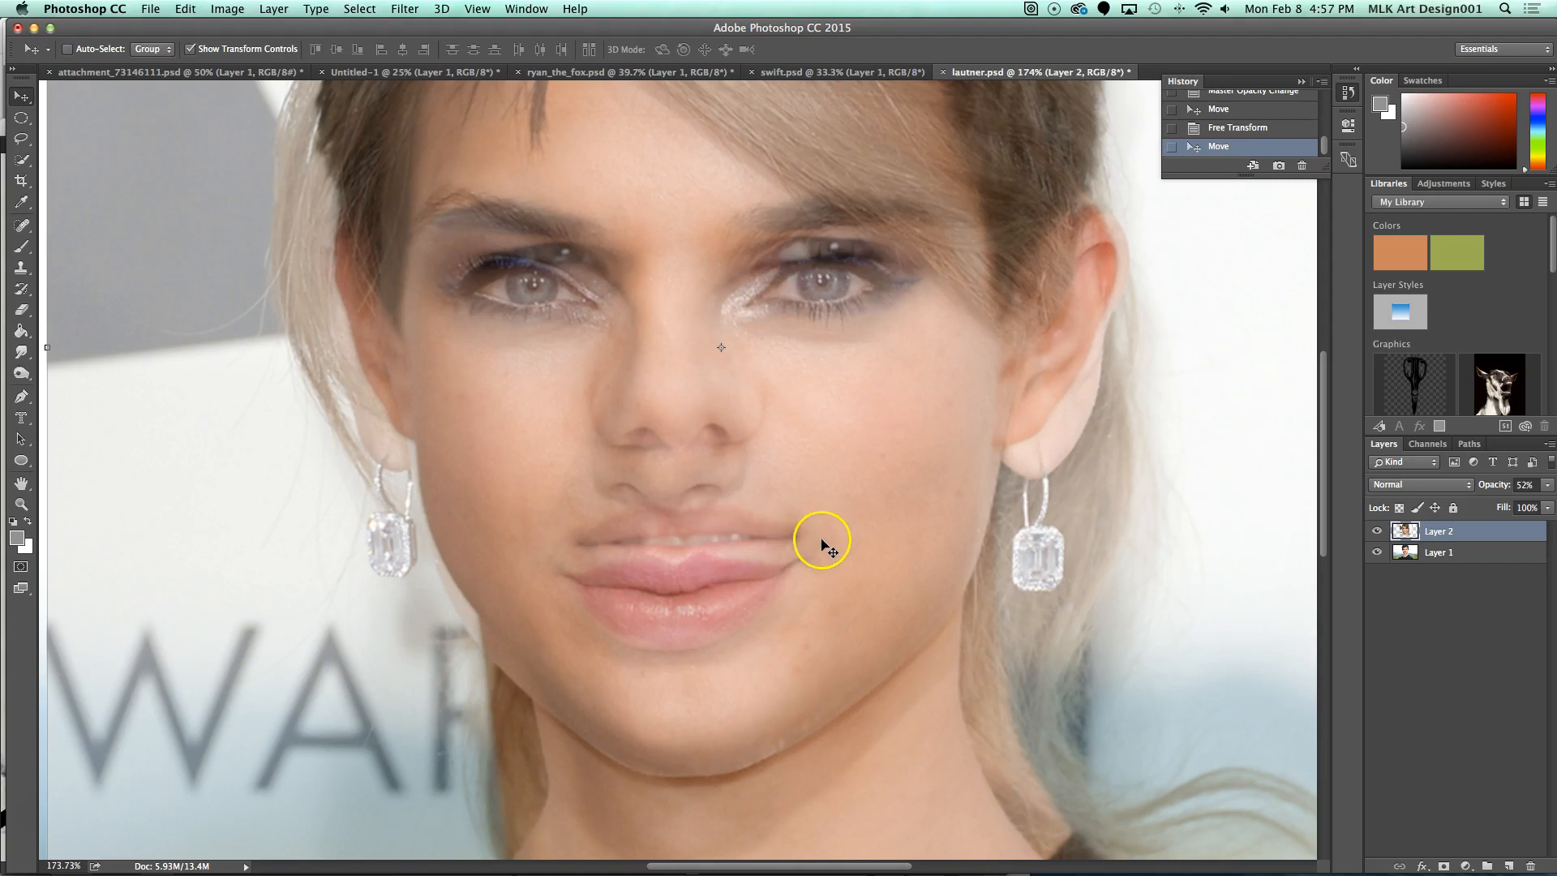
mouse_move(811, 543)
mouse_down()
mouse_move(814, 600)
mouse_move(814, 528)
mouse_up()
key(space)
mouse_move(879, 421)
mouse_down()
mouse_move(883, 548)
mouse_move(883, 452)
mouse_up()
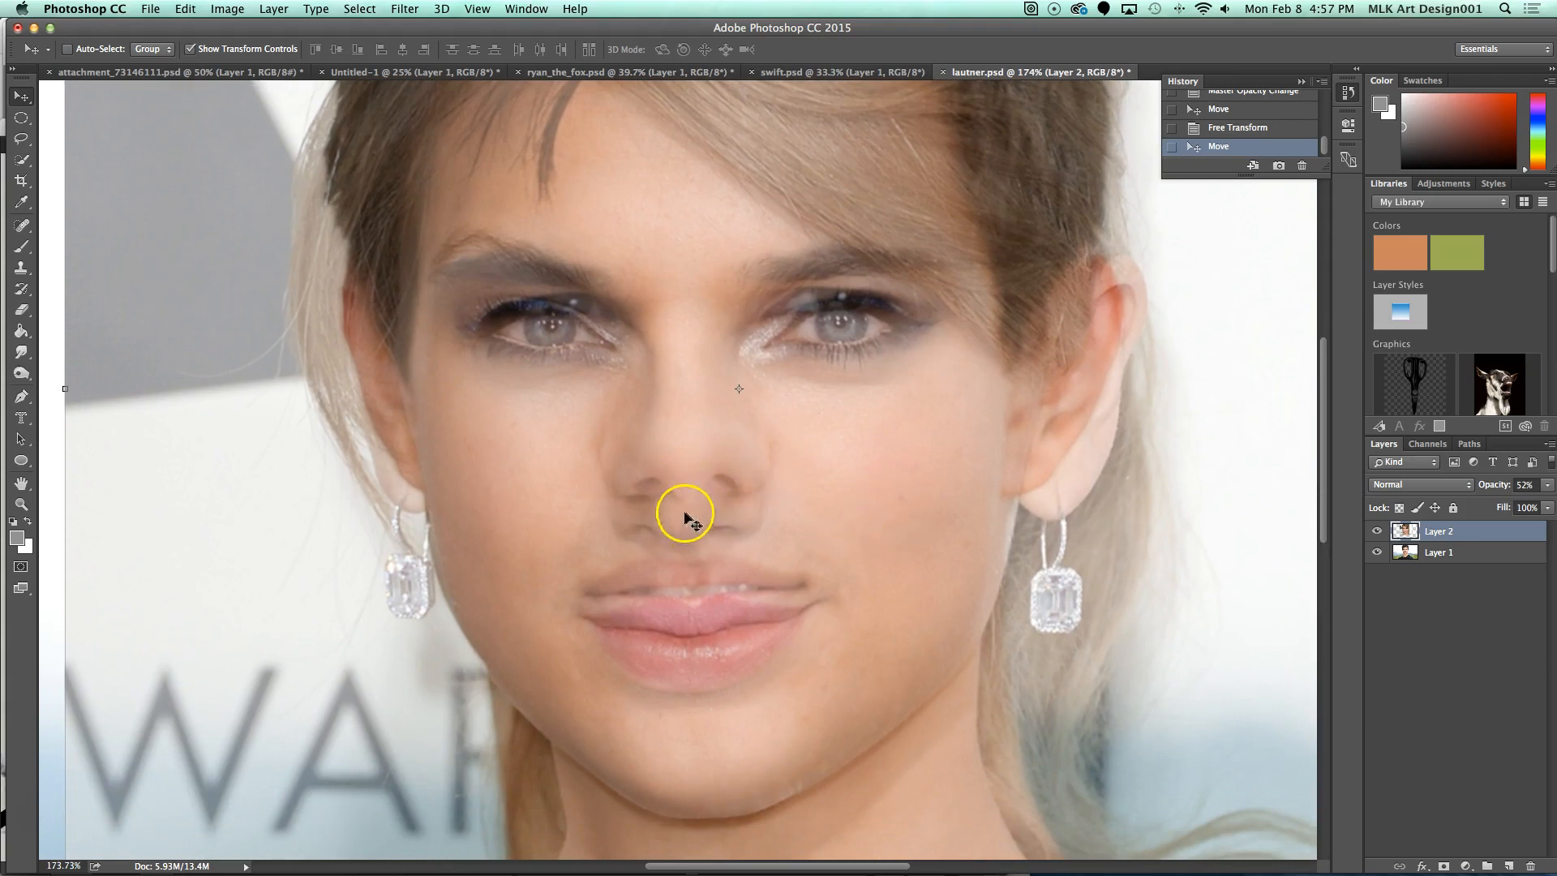
drag(722, 558, 804, 481)
Step: Shrink Layer 2 slightly to about 97.8% and recentre its facial features over the underlying face
key(z)
alt+click(813, 546)
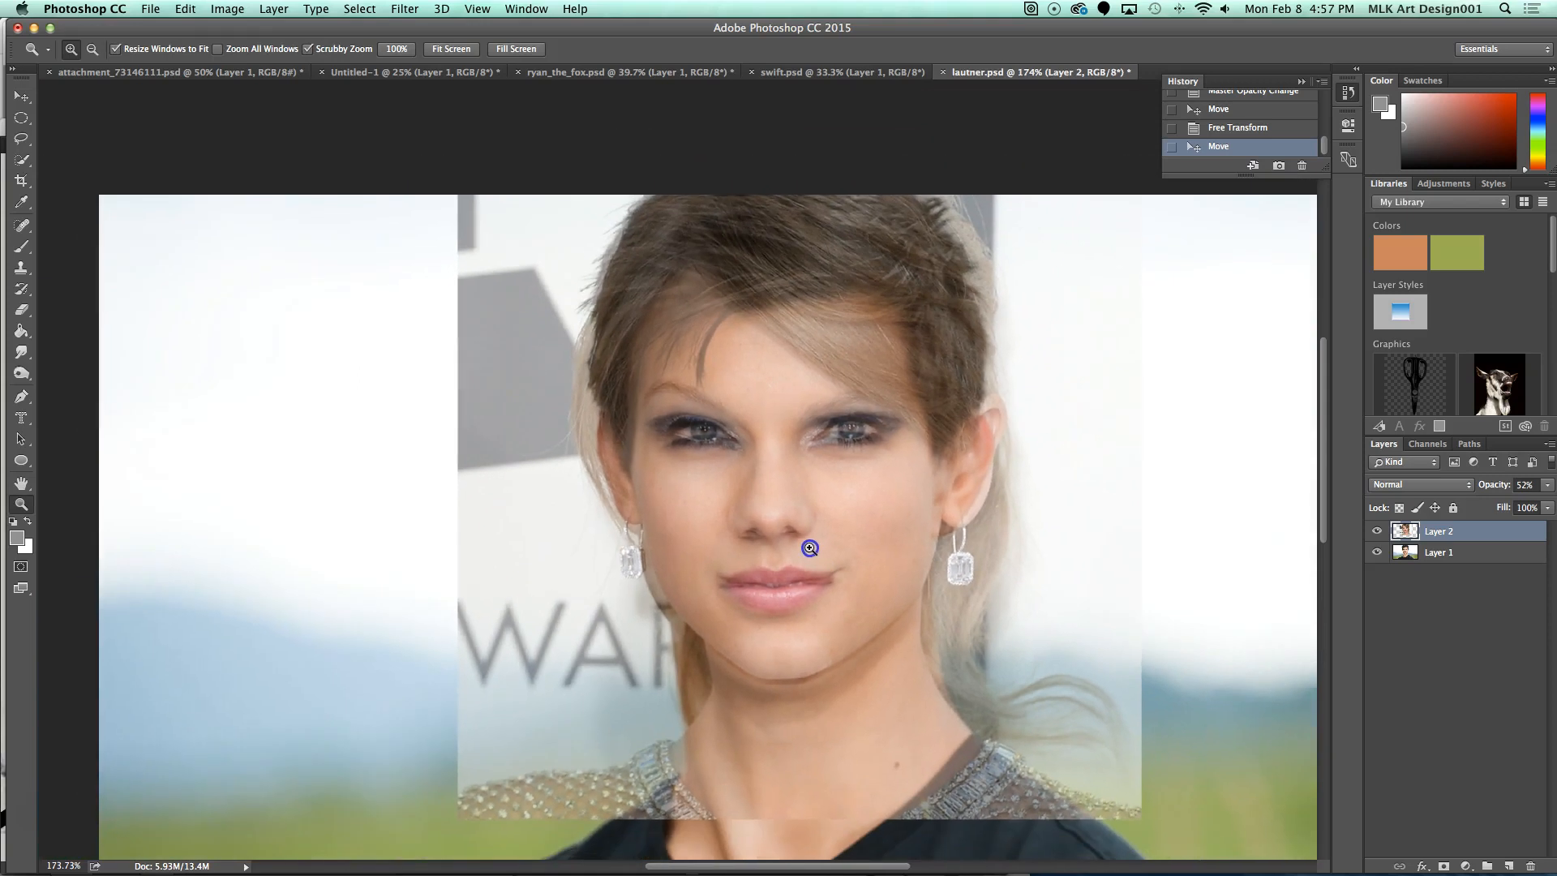
drag(811, 548, 804, 548)
click(22, 97)
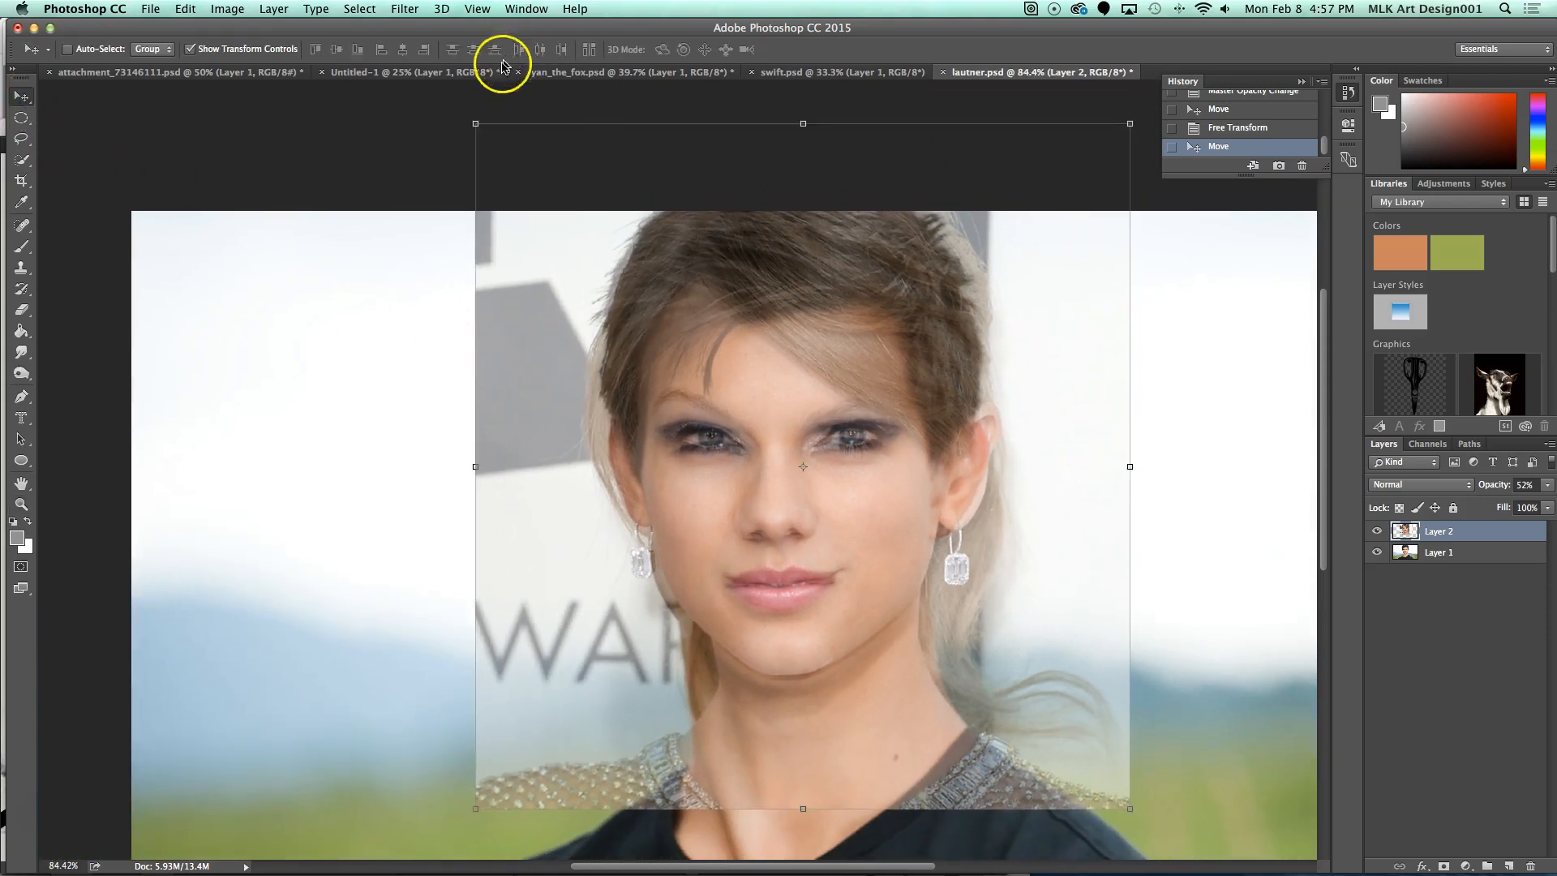
click(476, 124)
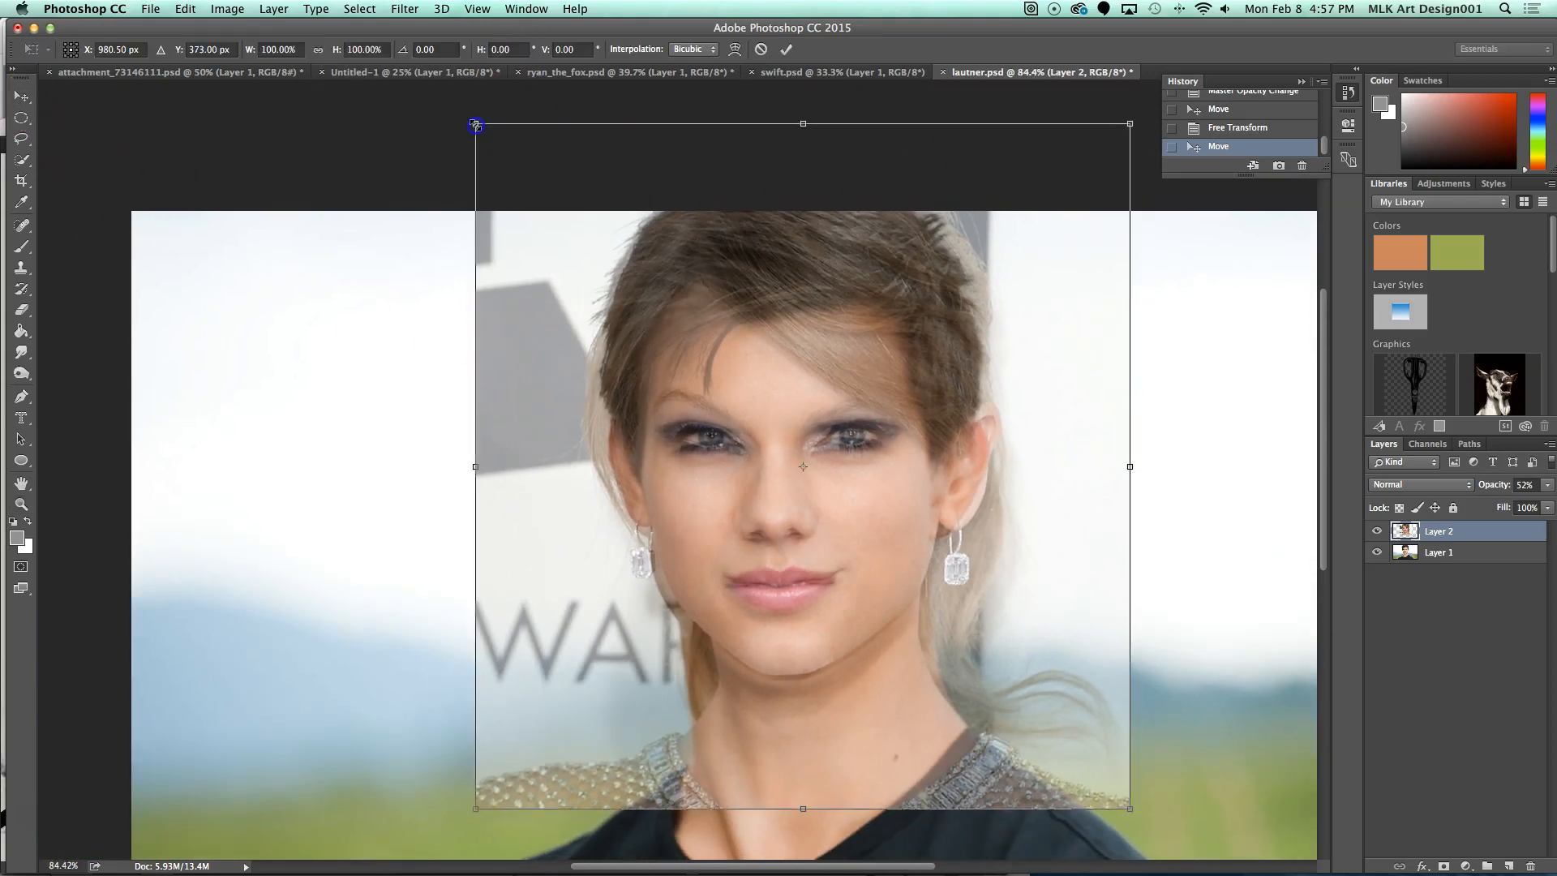
drag(476, 124, 490, 139)
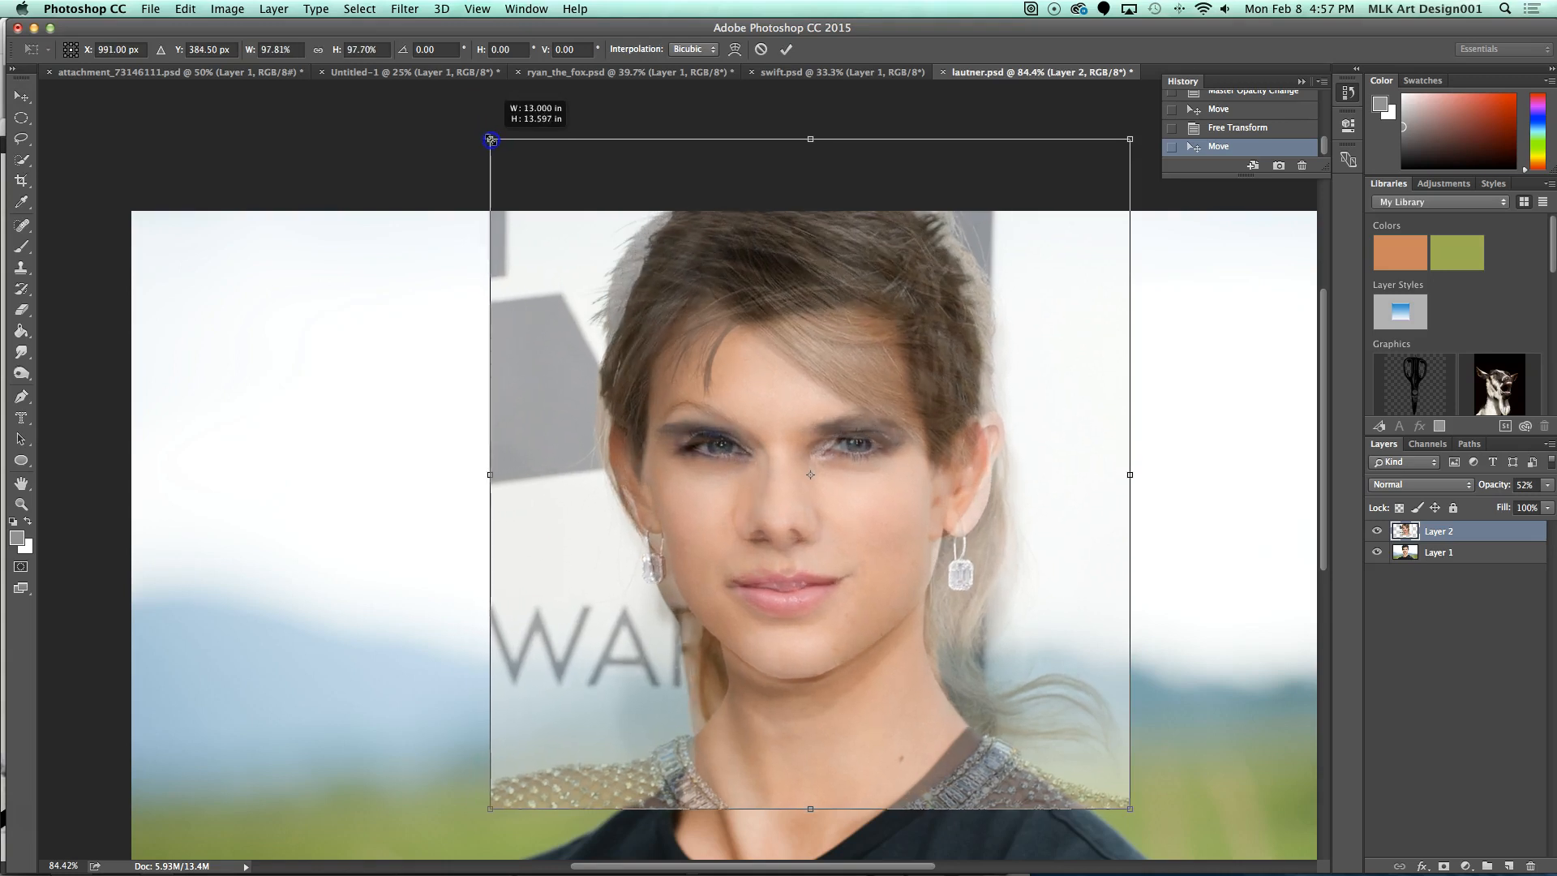
drag(905, 386, 892, 382)
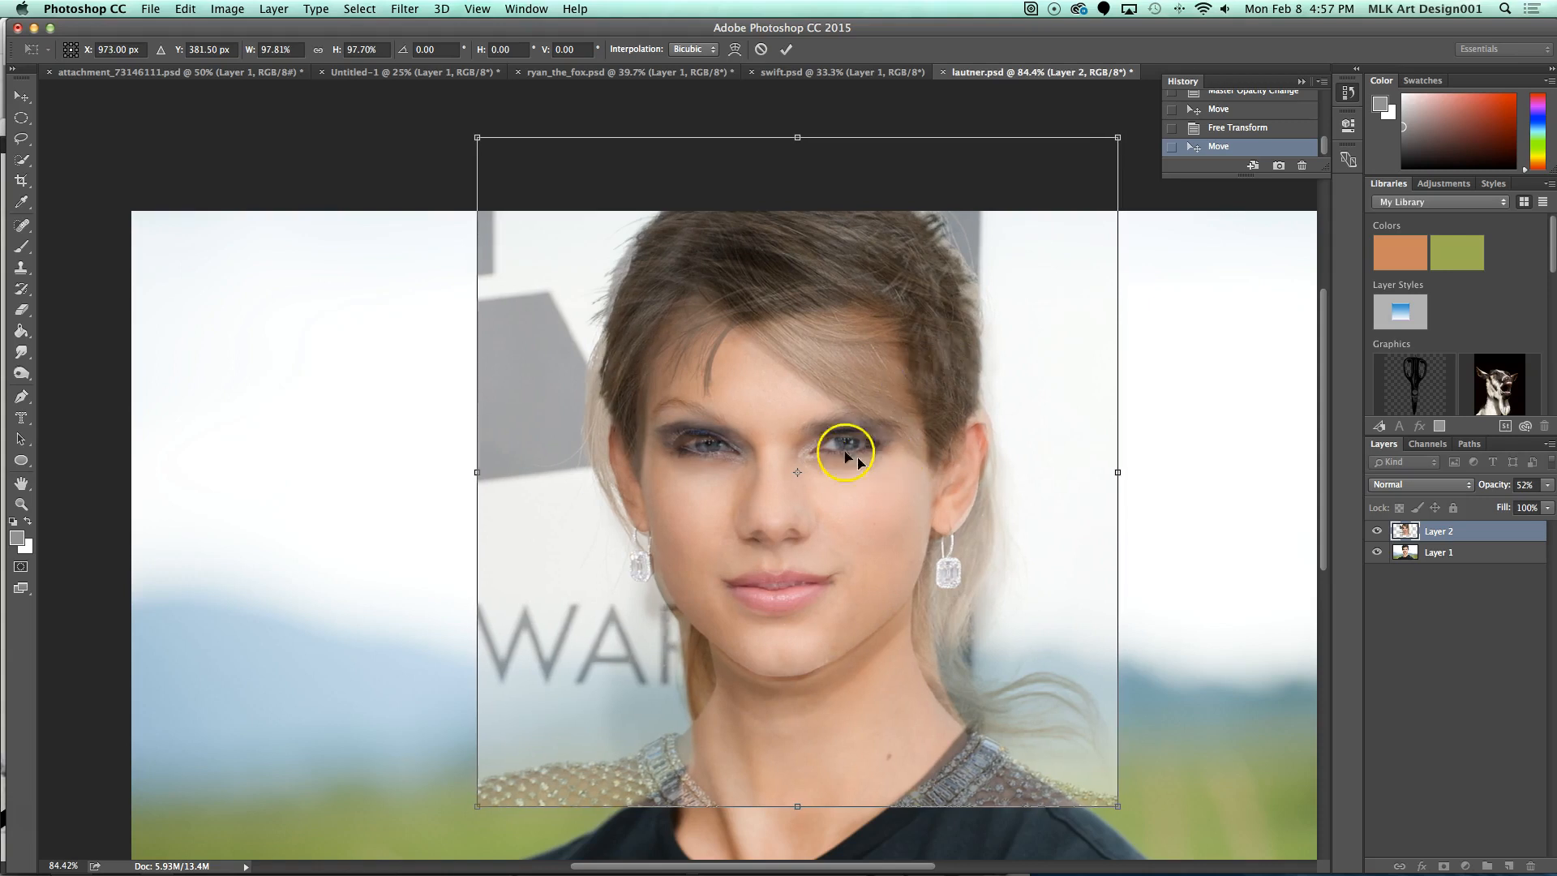
key(Return)
Step: Shift the rescaled Layer 2 slightly sideways to refine the face overlap, and inspect the chin and neck alignment
key(z)
drag(789, 487, 814, 512)
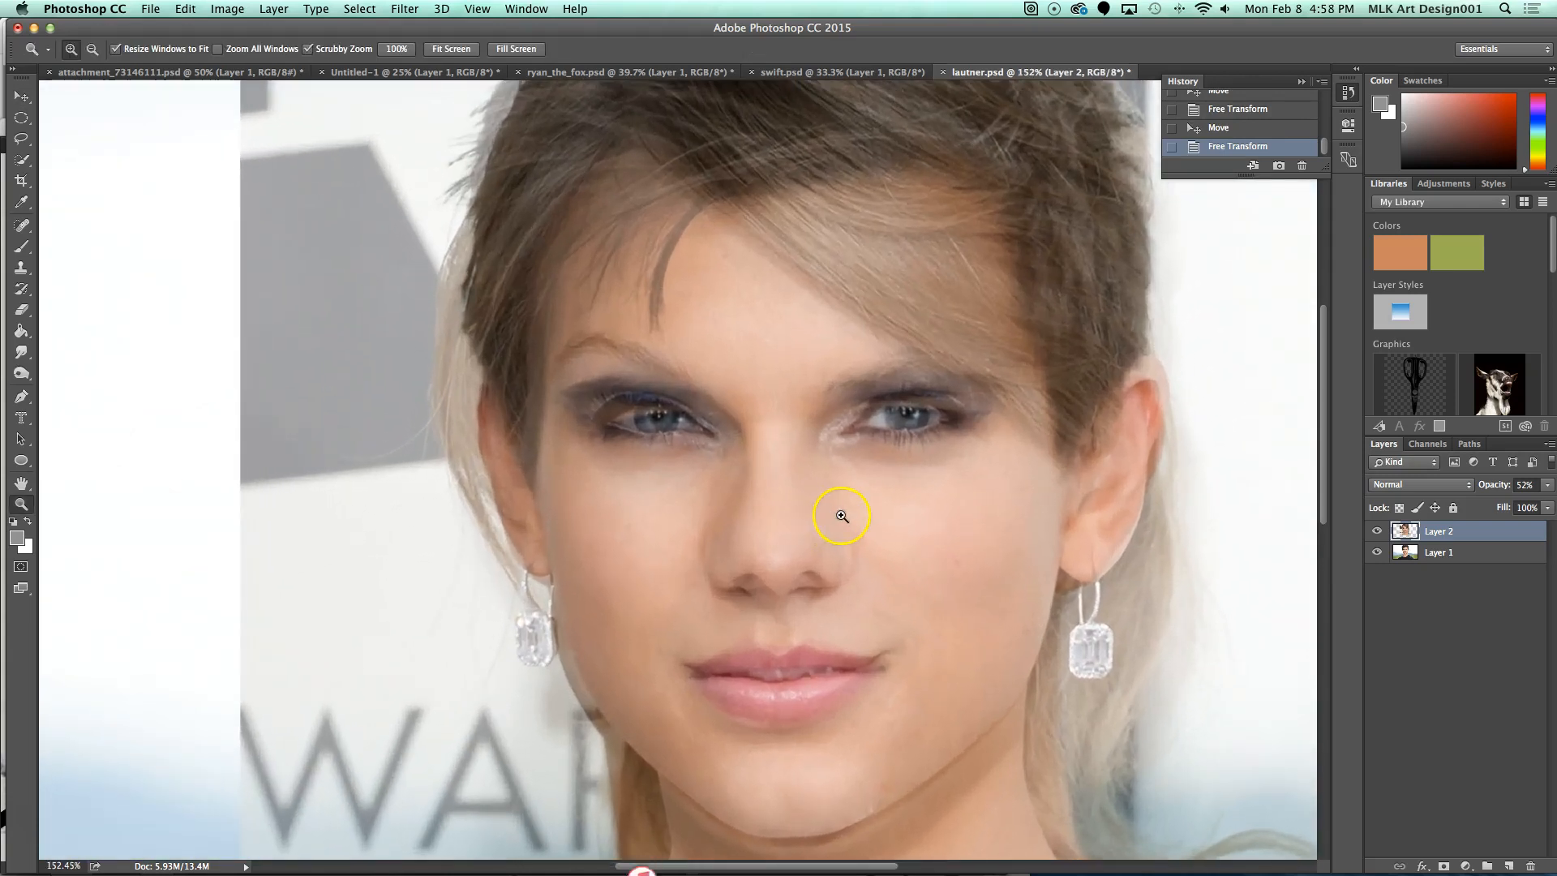
click(23, 96)
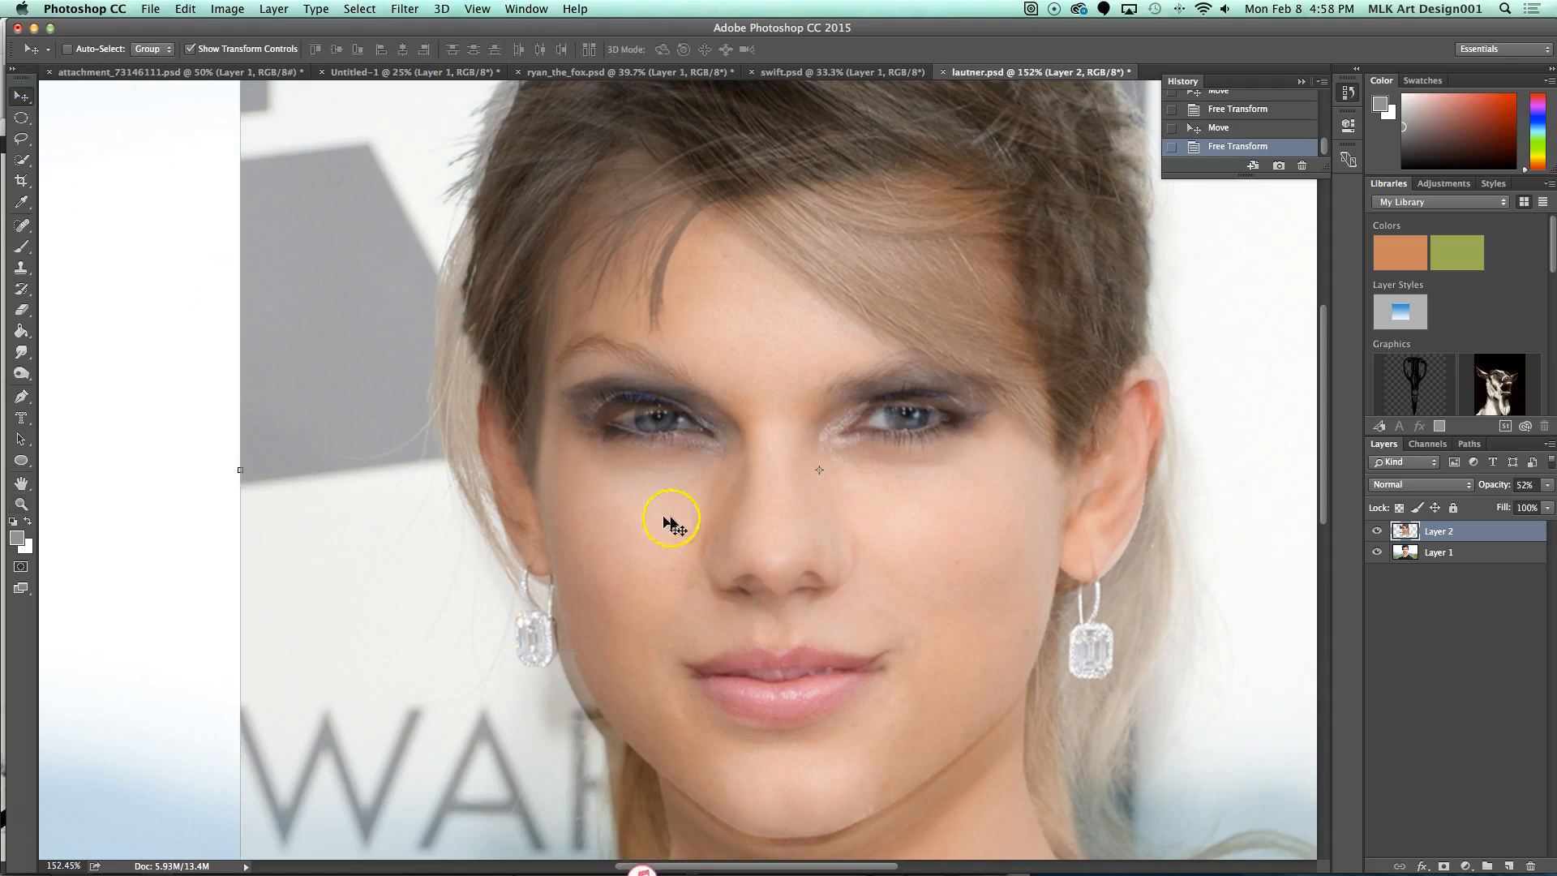
drag(783, 521, 796, 484)
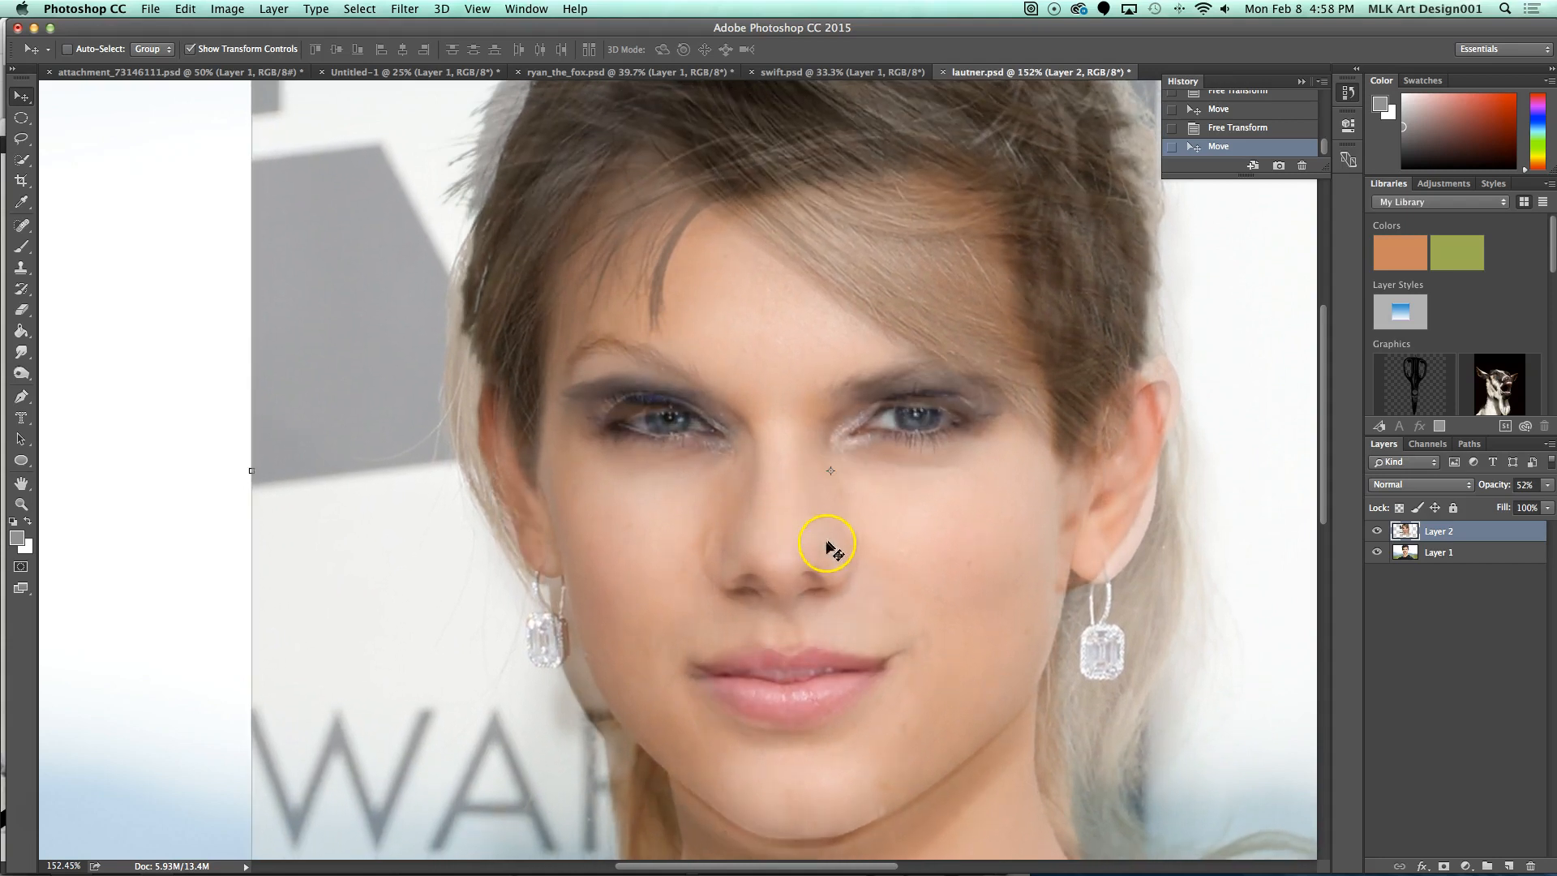
scroll(827, 545, down, 10)
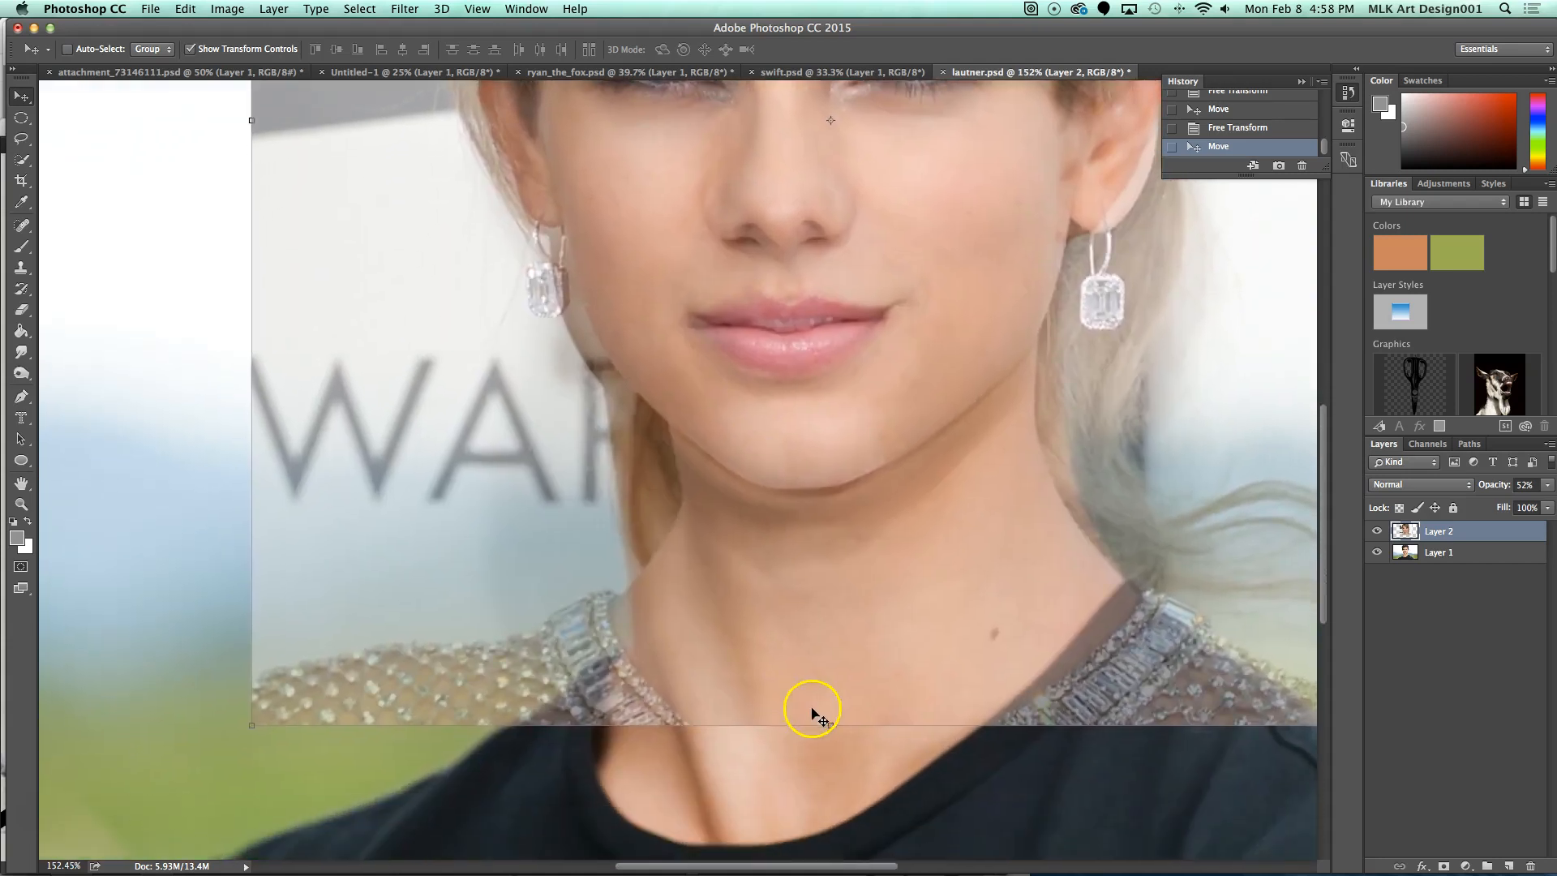
Step: Enlarge Layer 2 to about 102.8% and reposition it so the eyes, nose and mouth overlap the face on Layer 1
drag(252, 726, 217, 777)
drag(849, 359, 800, 485)
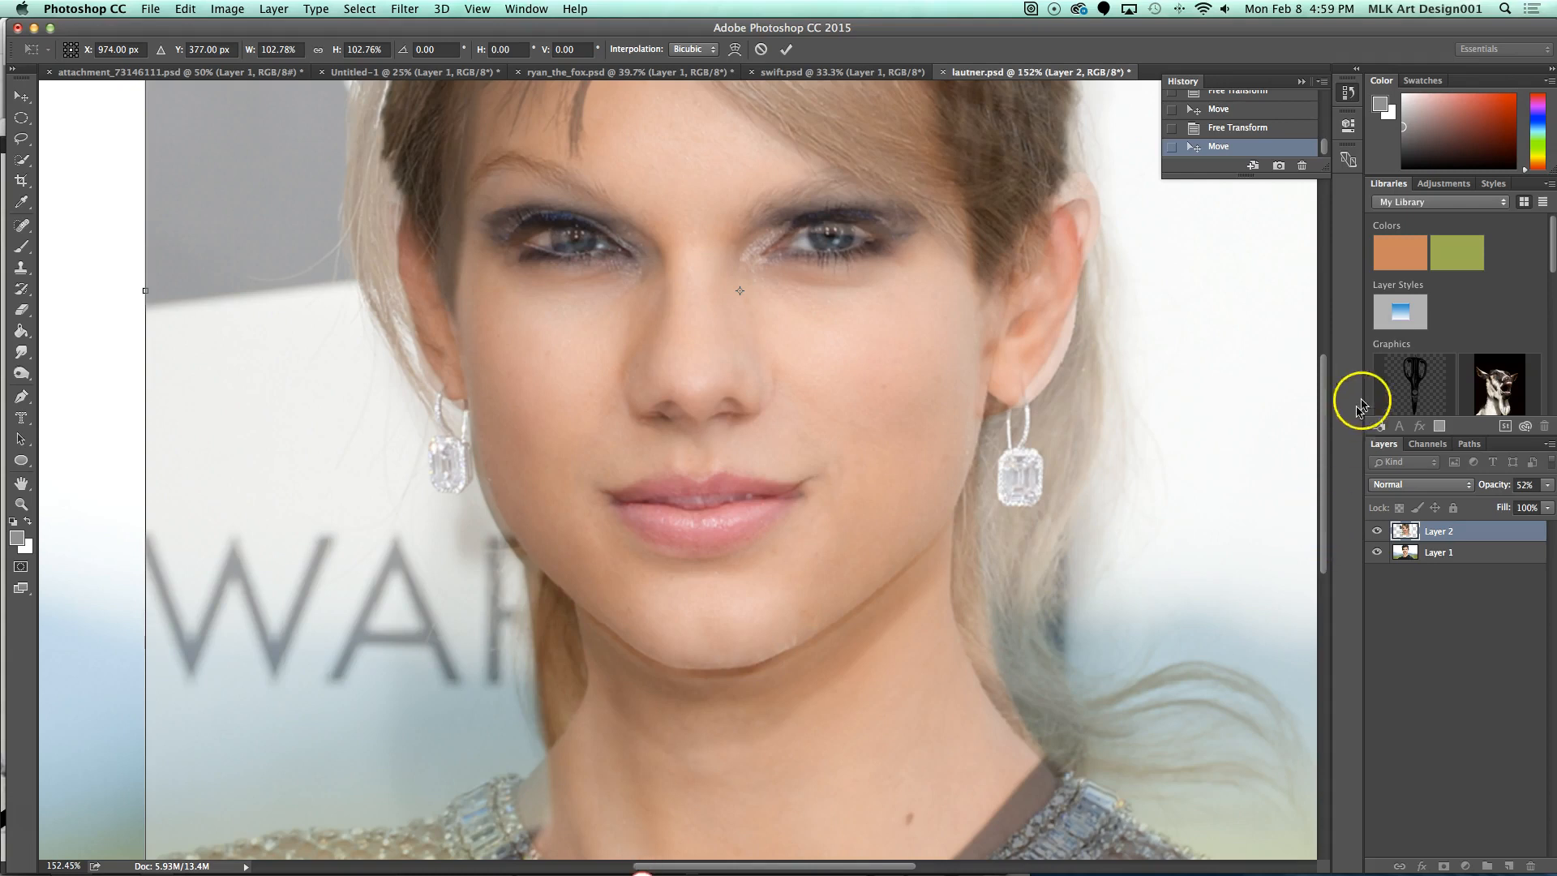
drag(902, 439, 892, 445)
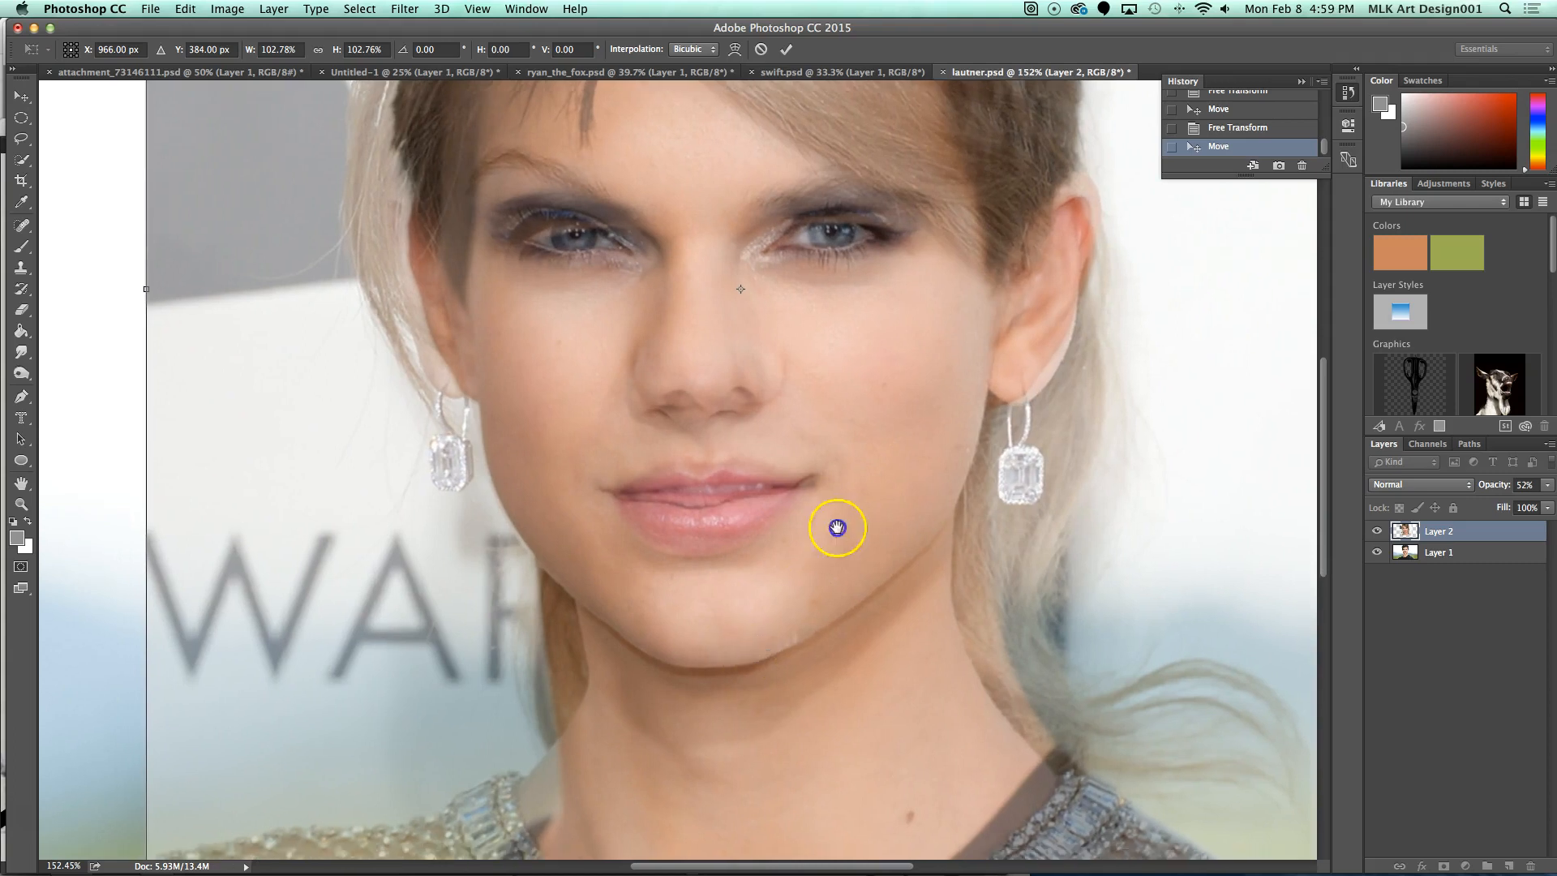
Step: Reduce Layer 2's scale to about 101.4% and nudge it sideways to realign the facial features and jawline
scroll(834, 525, down, 5)
drag(261, 648, 277, 629)
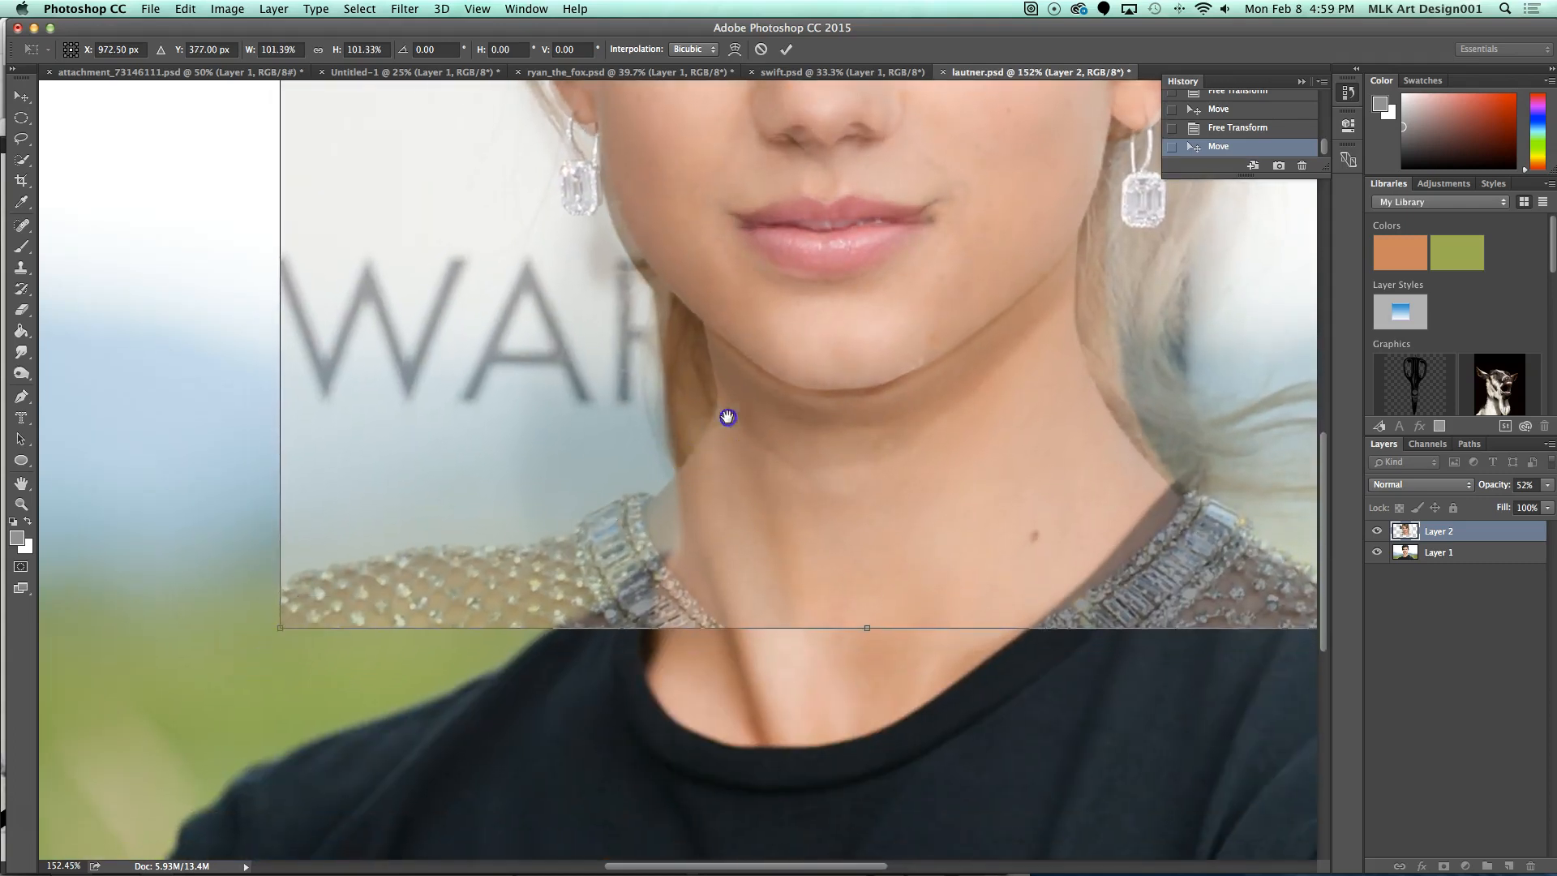
scroll(730, 417, up, 5)
scroll(730, 417, right, 4)
mouse_move(752, 428)
mouse_down()
mouse_move(751, 452)
mouse_move(745, 425)
mouse_up()
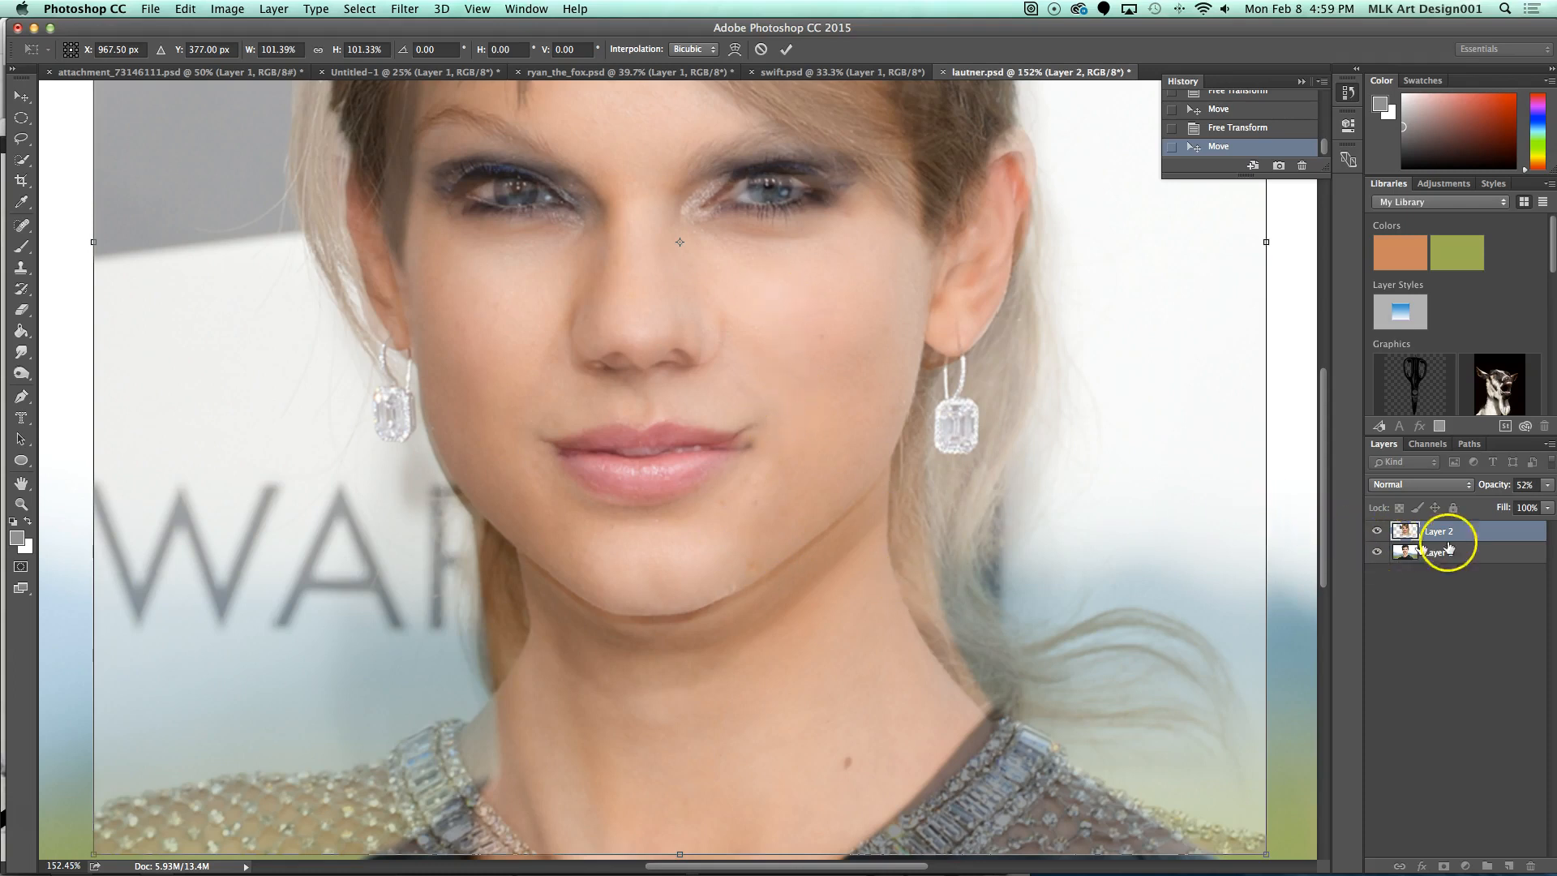
Step: Set Layer 2's opacity to 100% and apply the transformation
click(1547, 485)
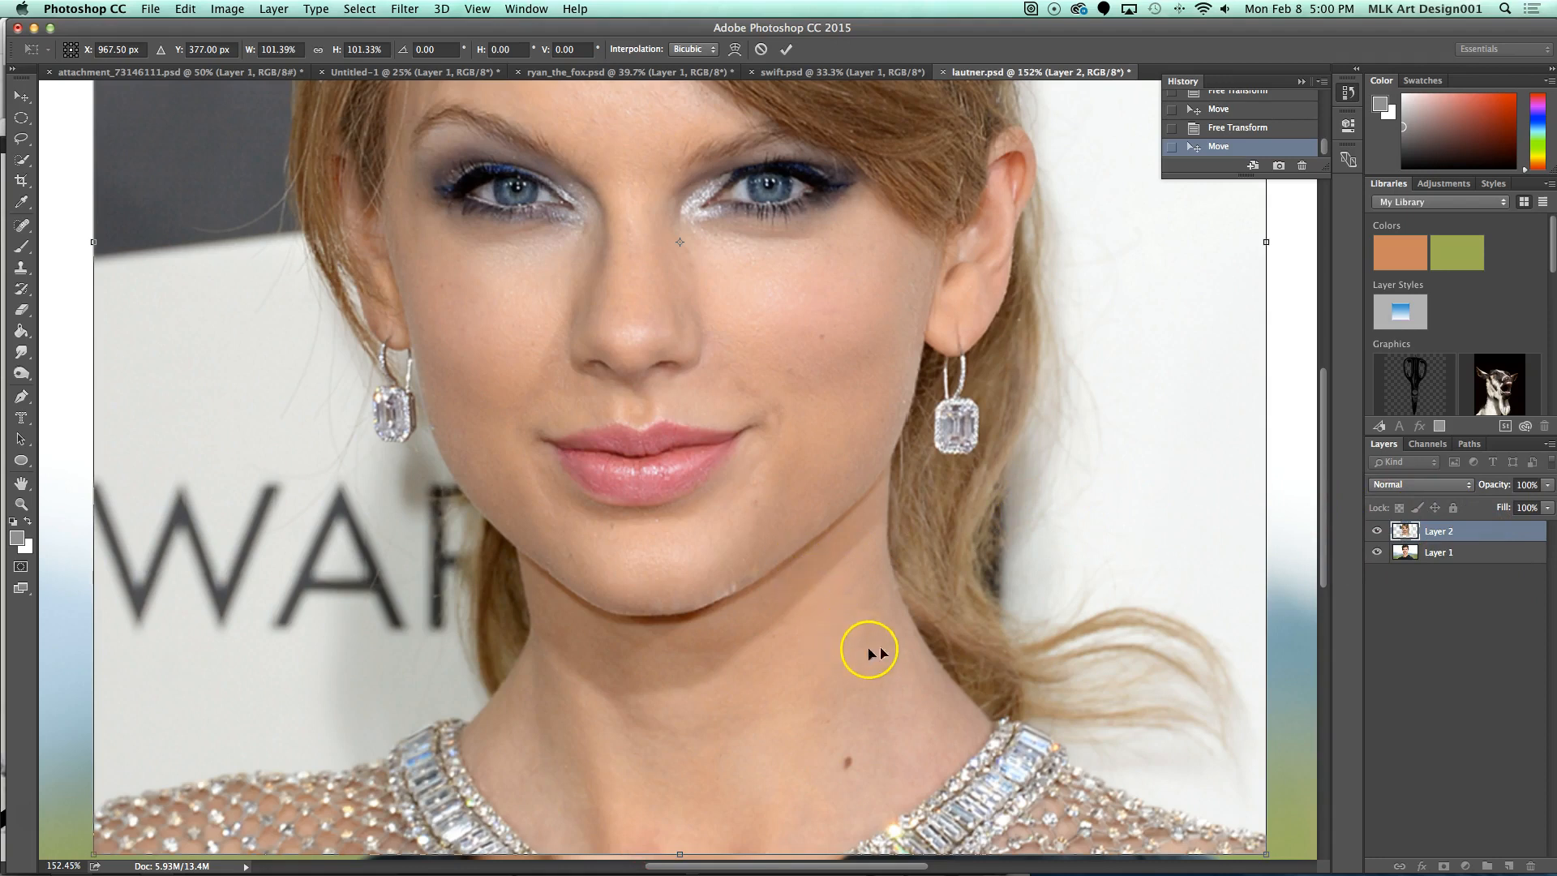
click(30, 98)
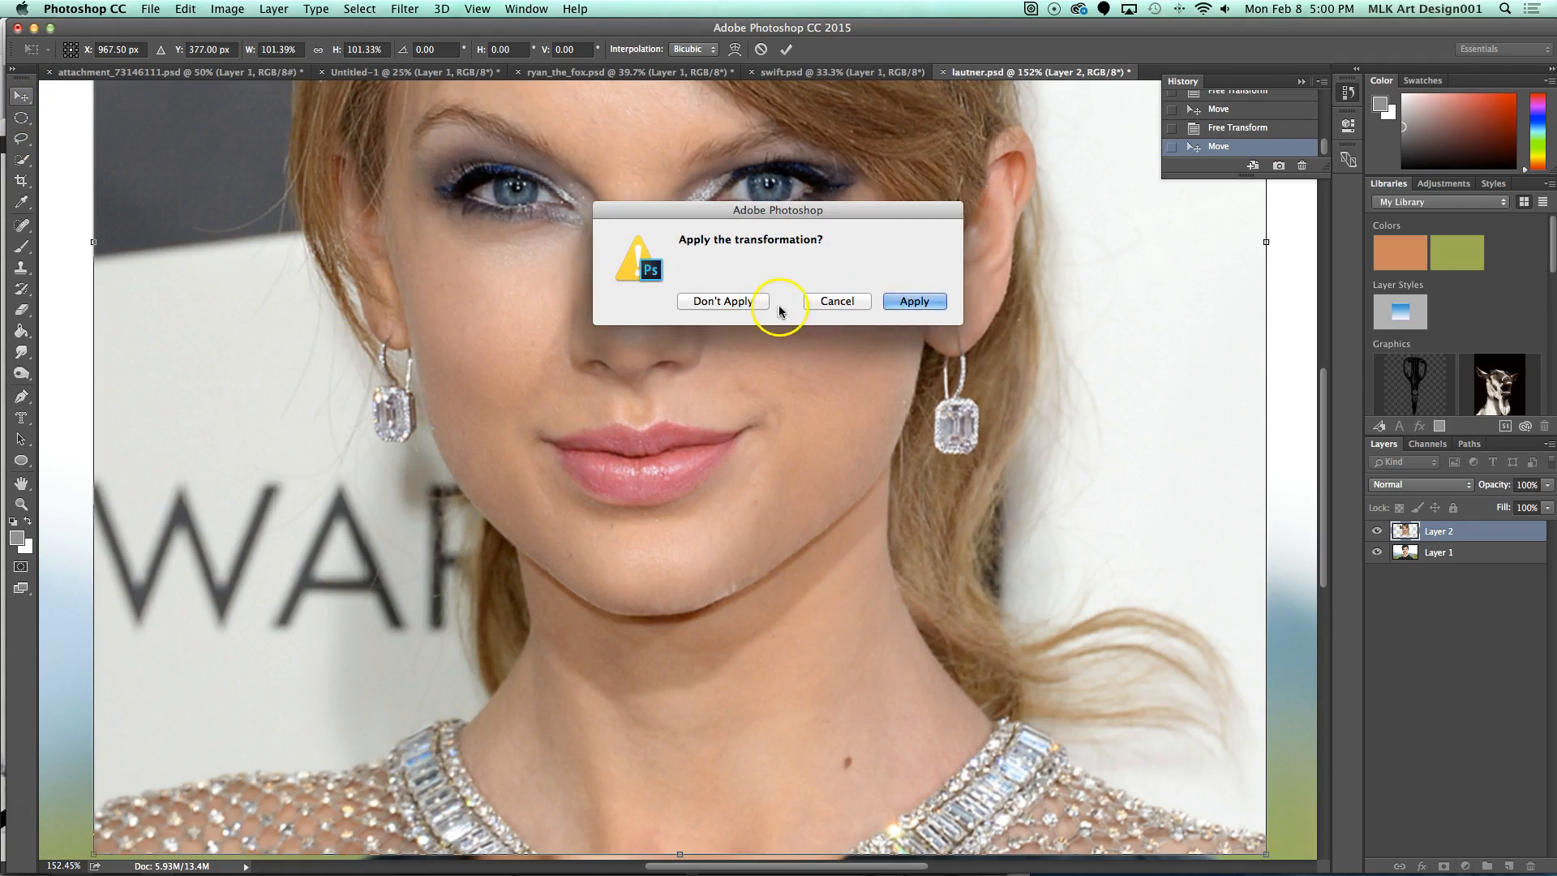
click(915, 303)
key(z)
drag(835, 613, 779, 577)
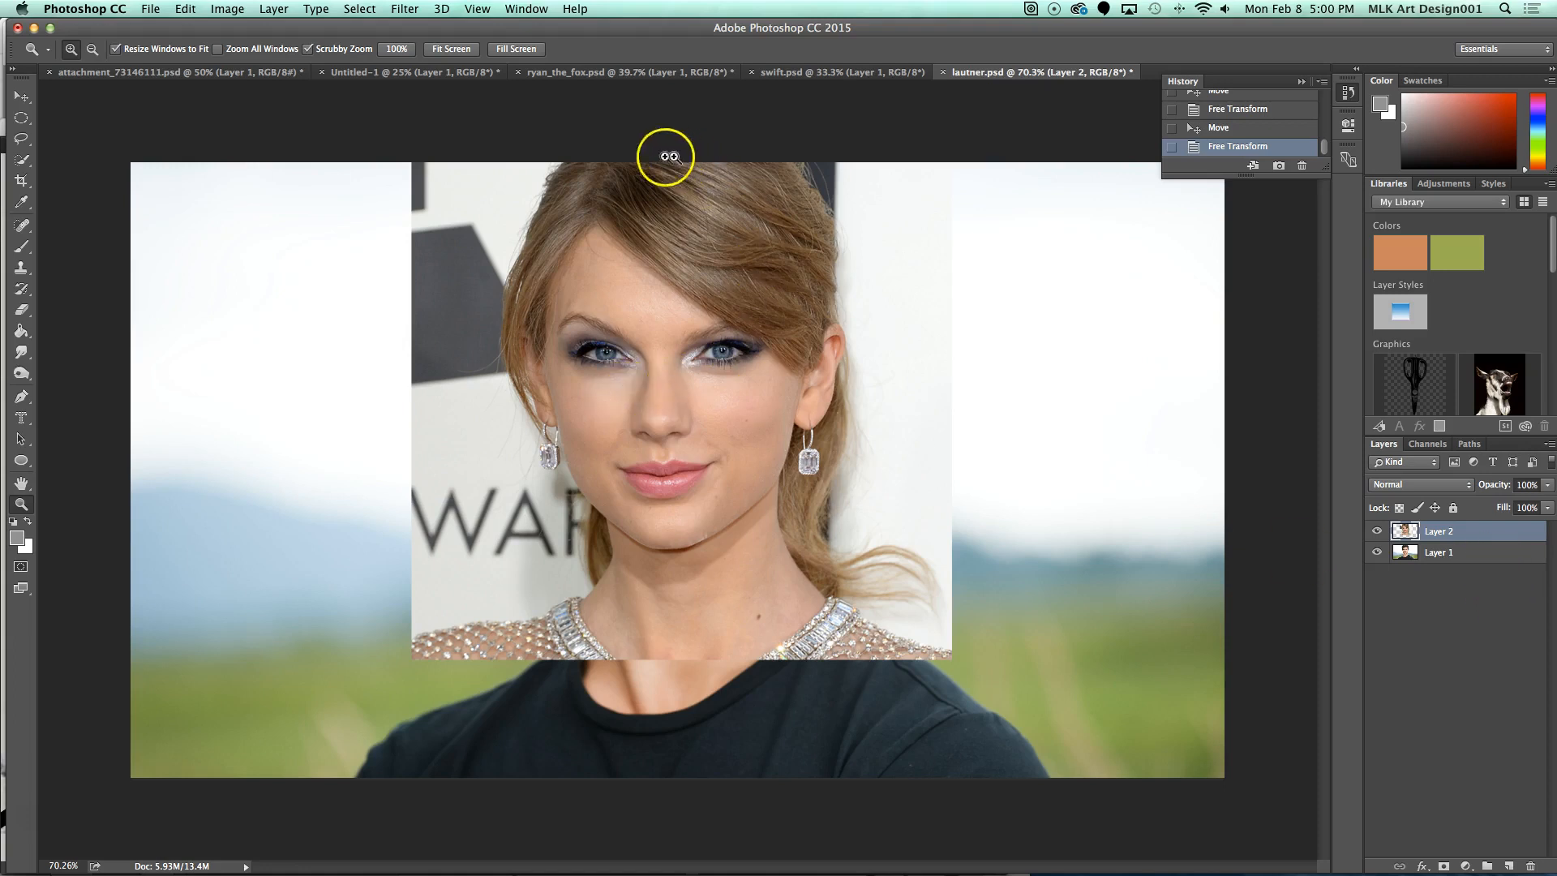
Step: Outline the woman's head and neck on Layer 2 with the Lasso and copy the selection onto a new layer
click(21, 139)
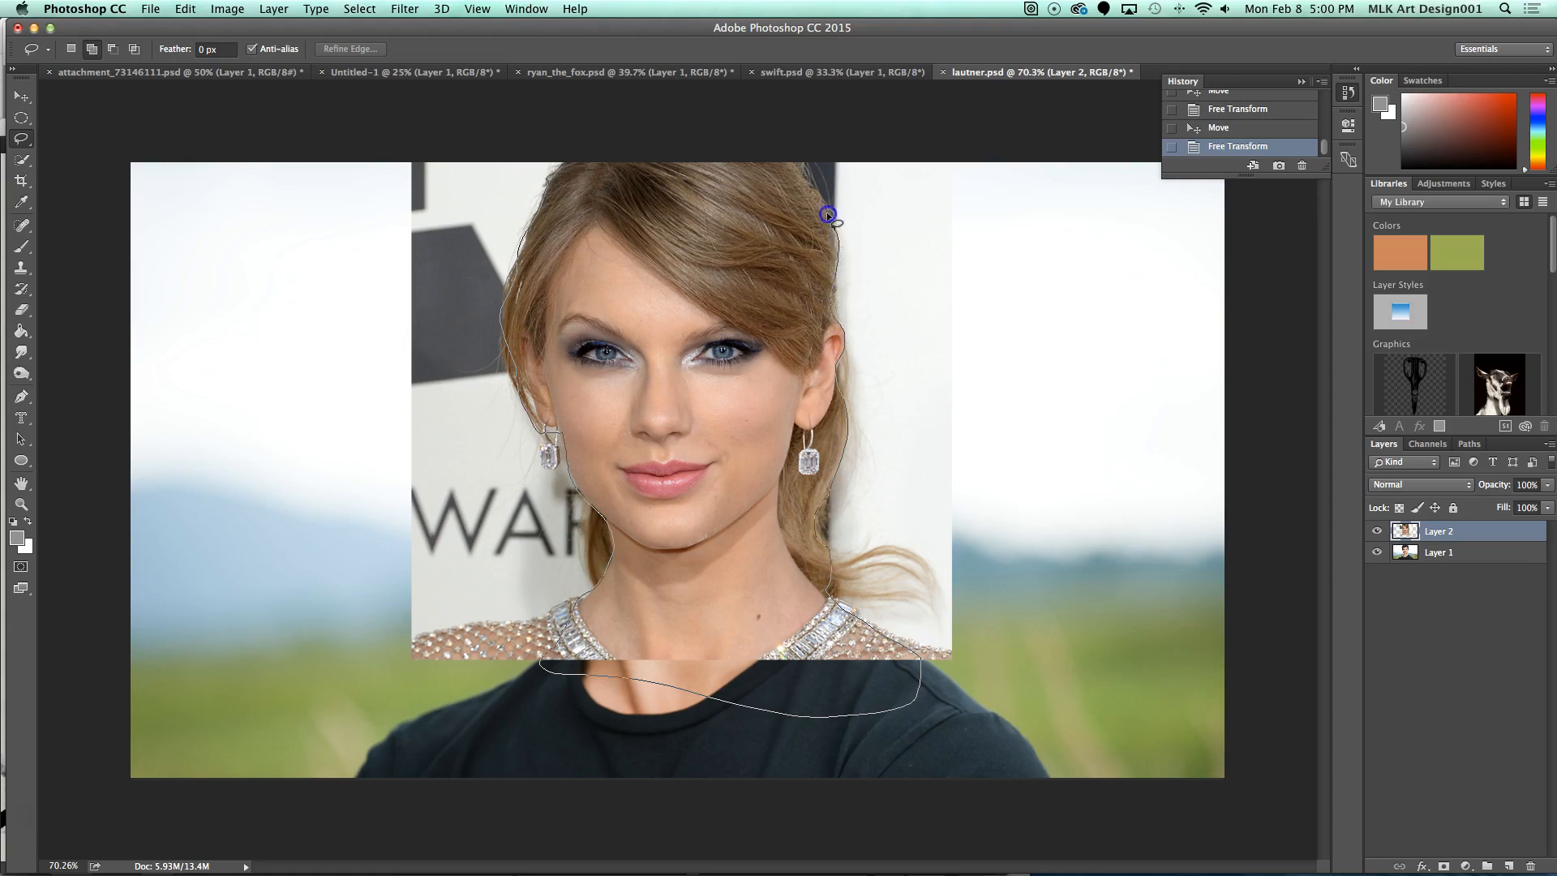
drag(761, 156, 755, 160)
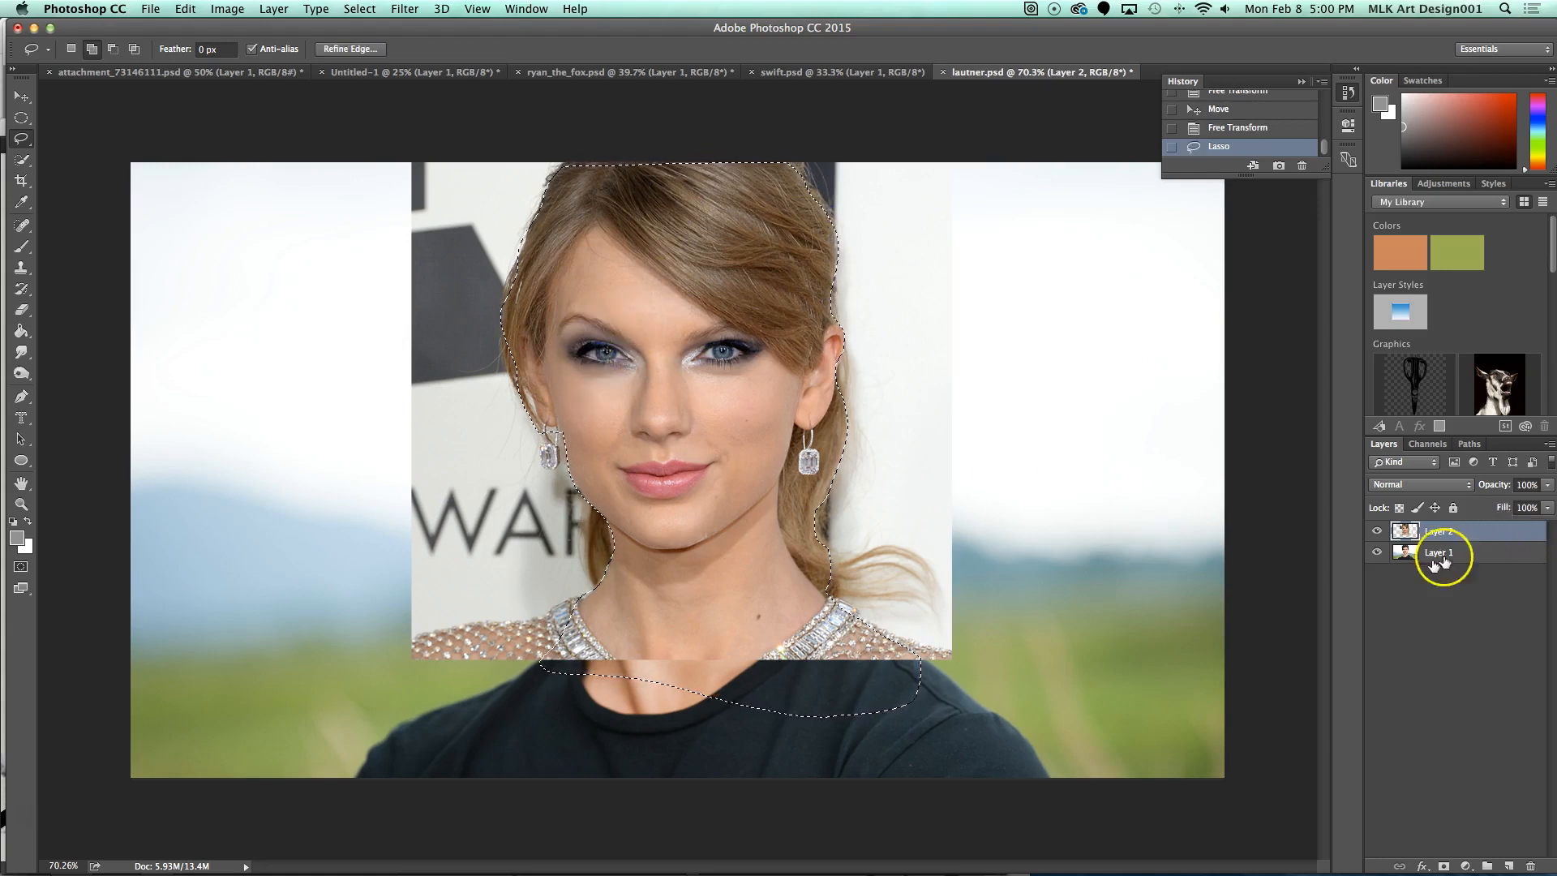
key(super+c)
key(super+v)
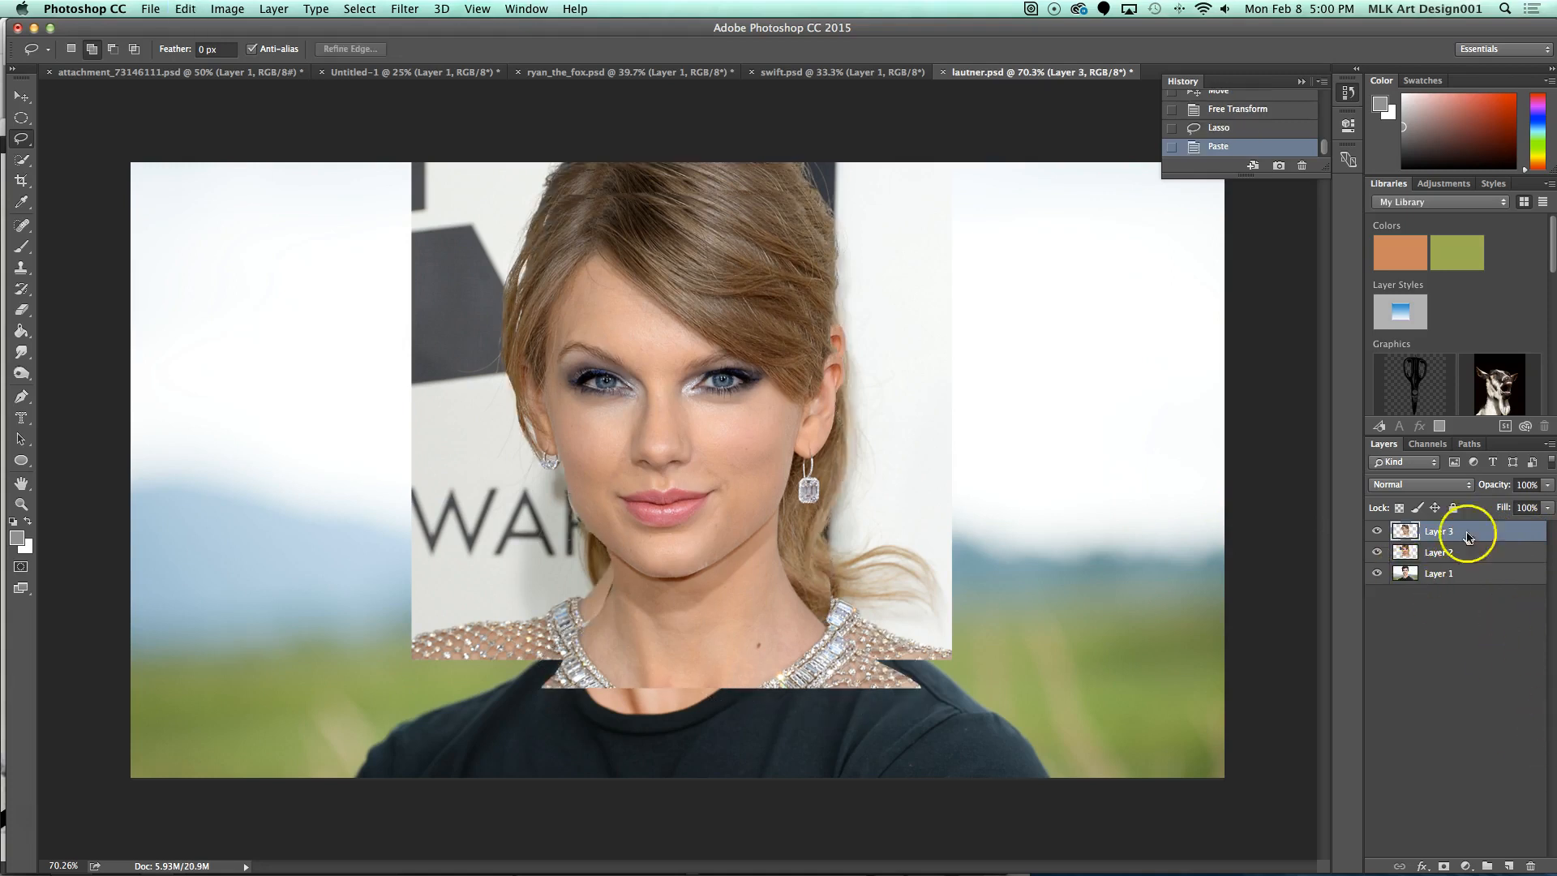
Step: Hide Layer 2 and move the pasted head cutout into place over the face on Layer 1
click(1377, 553)
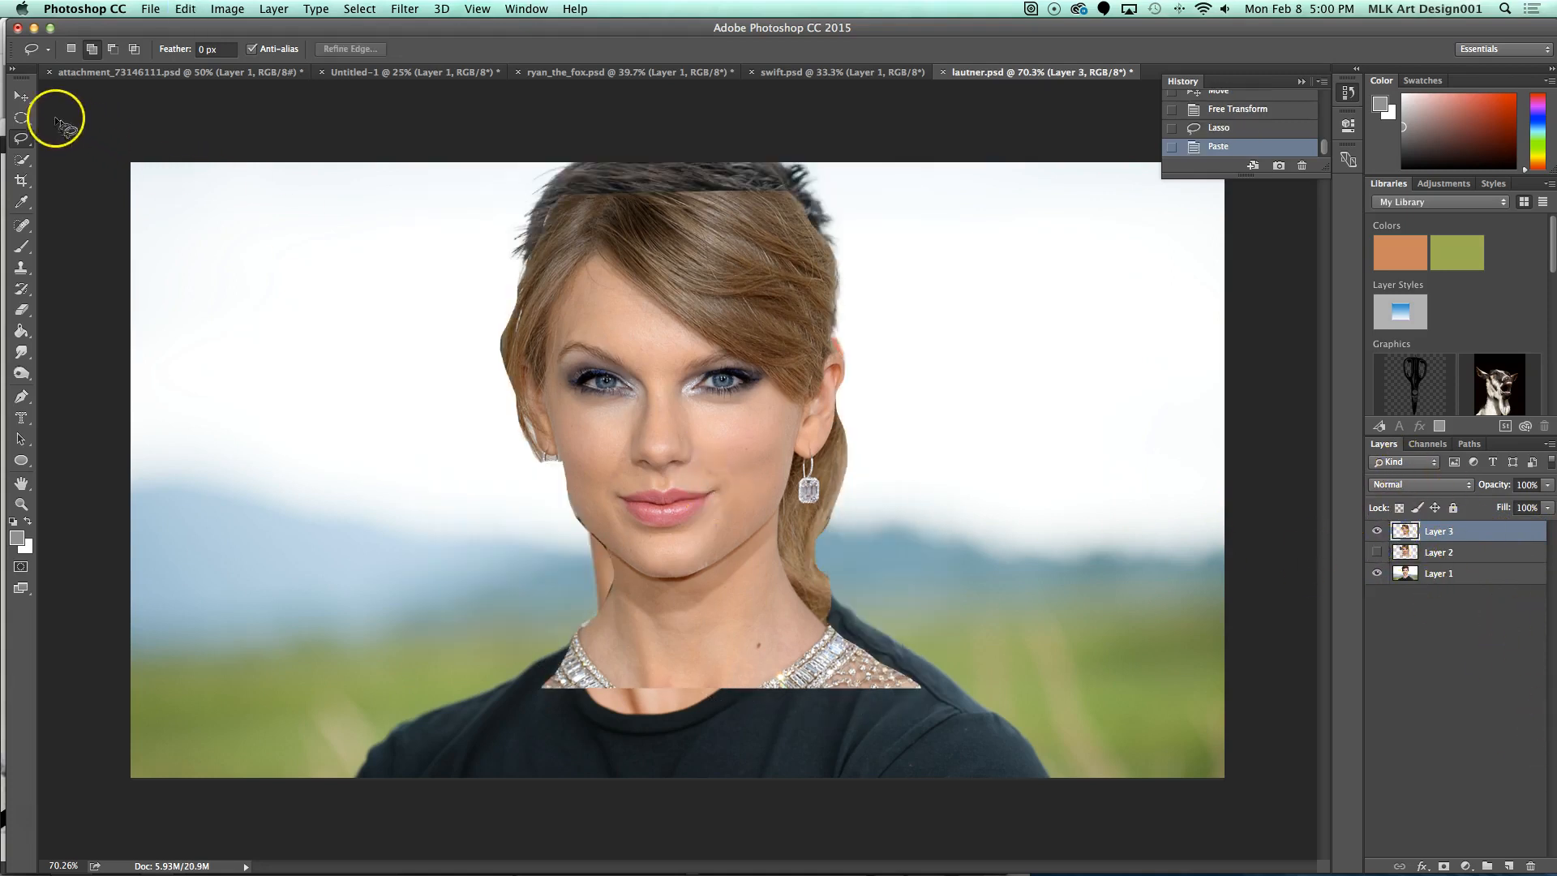
click(21, 95)
drag(746, 478, 742, 442)
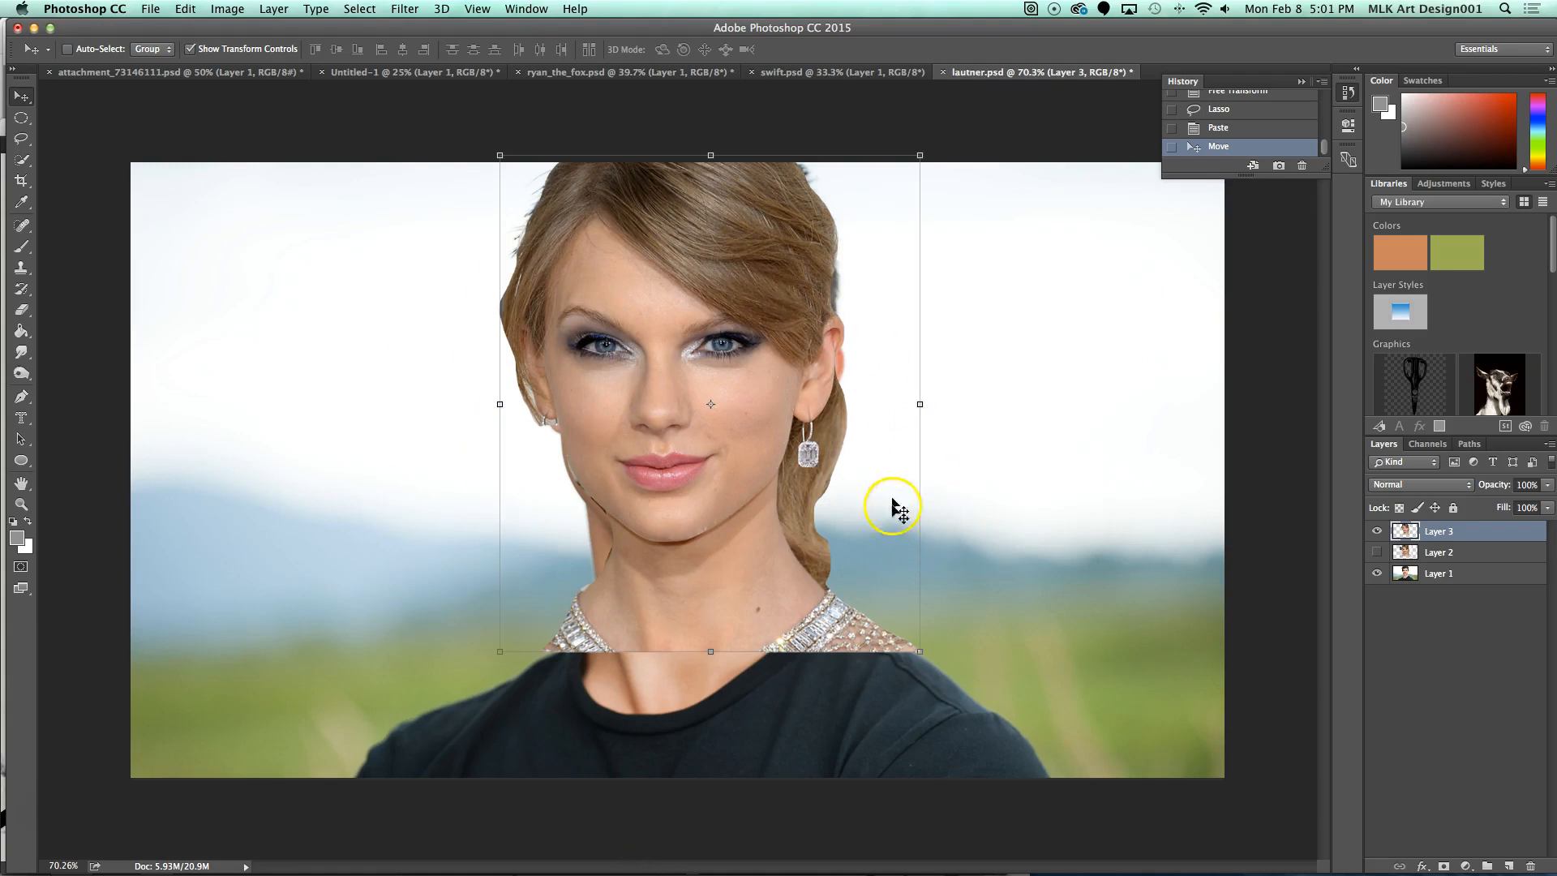
Step: Delete the cutout layer, show Layer 2, and revert the history to the Free Transform state before the lasso selection
key(BackSpace)
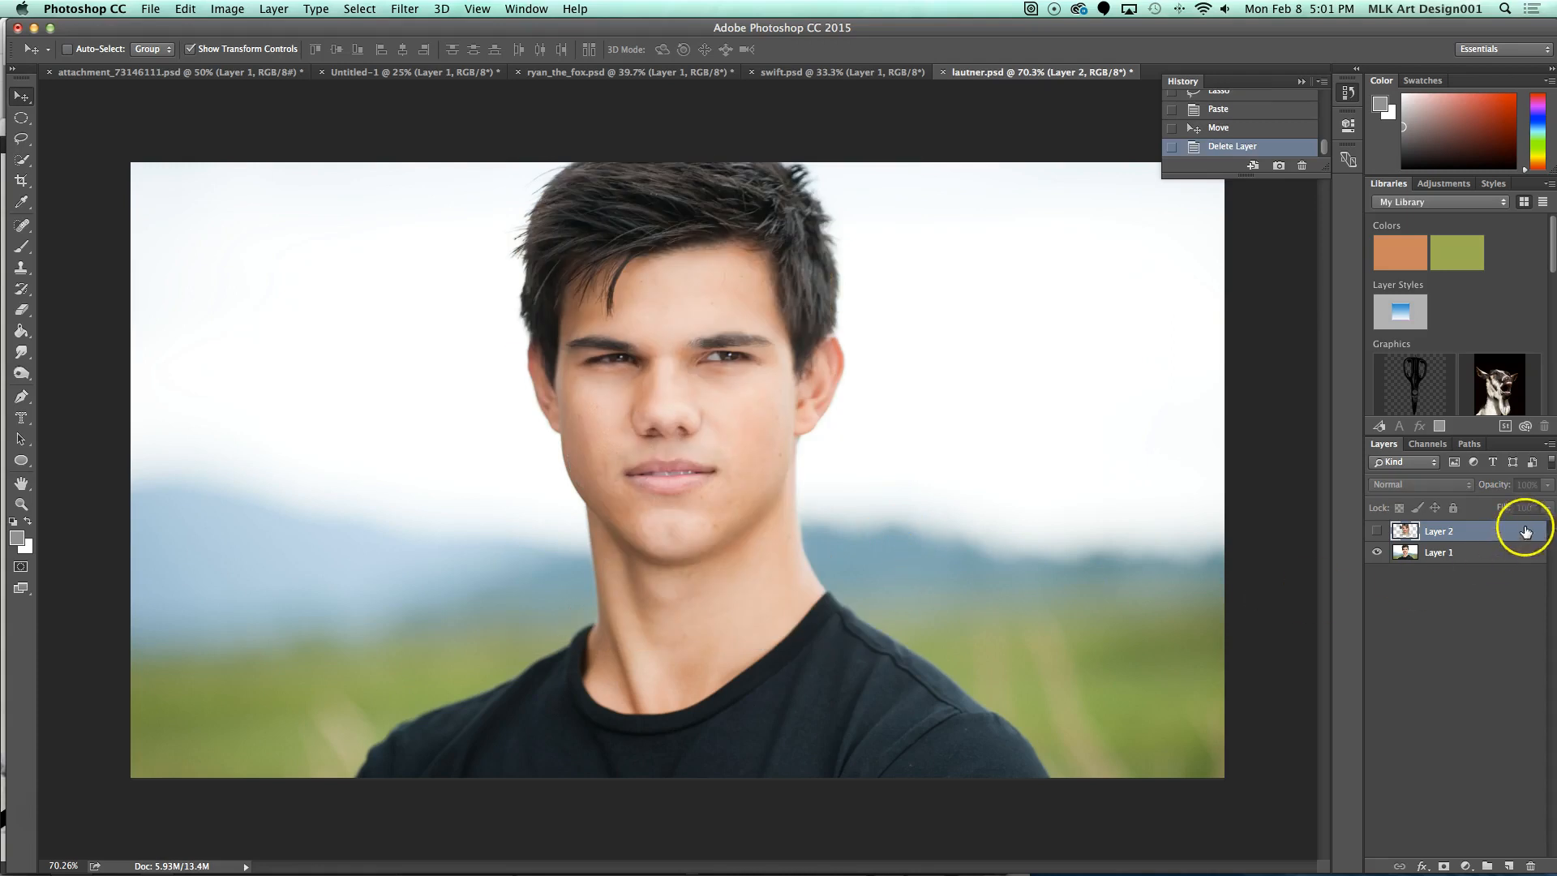
click(1377, 531)
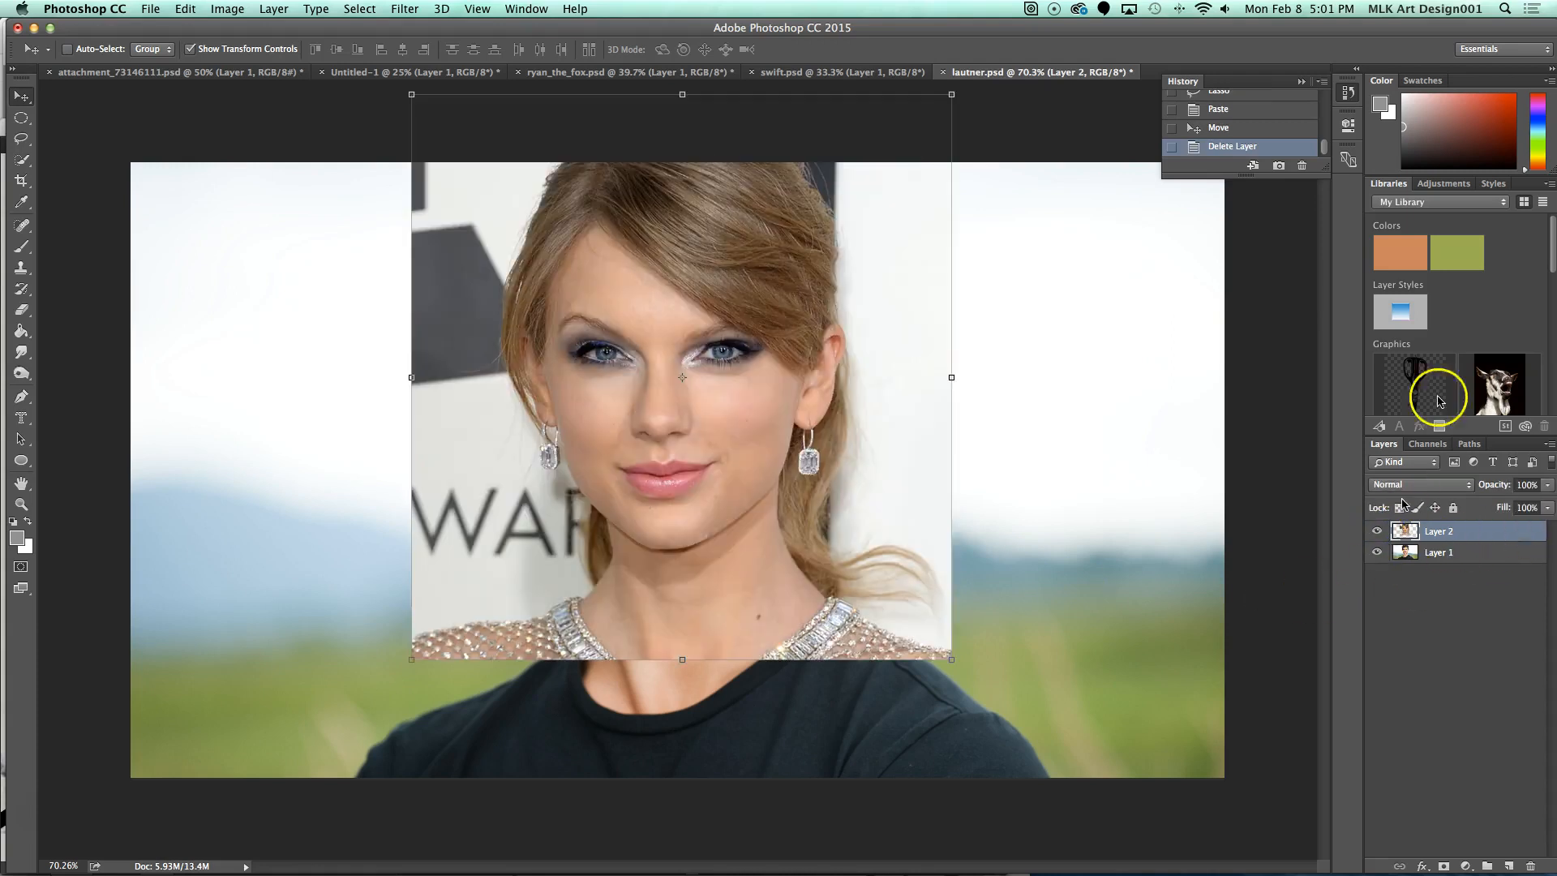
click(1241, 132)
click(1243, 113)
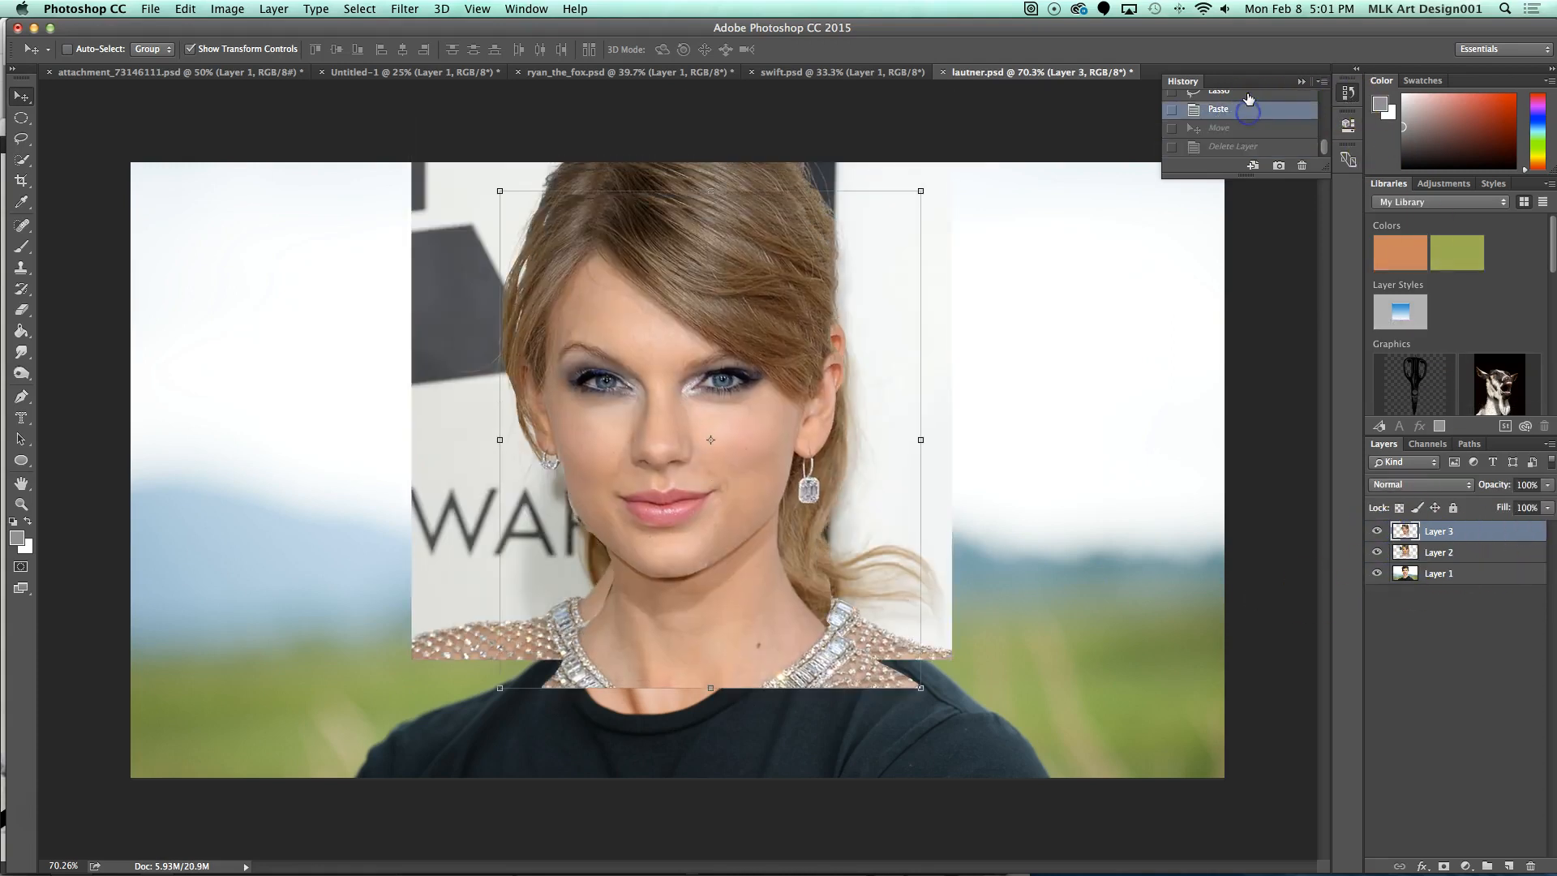
click(1248, 96)
scroll(1246, 123, up, 3)
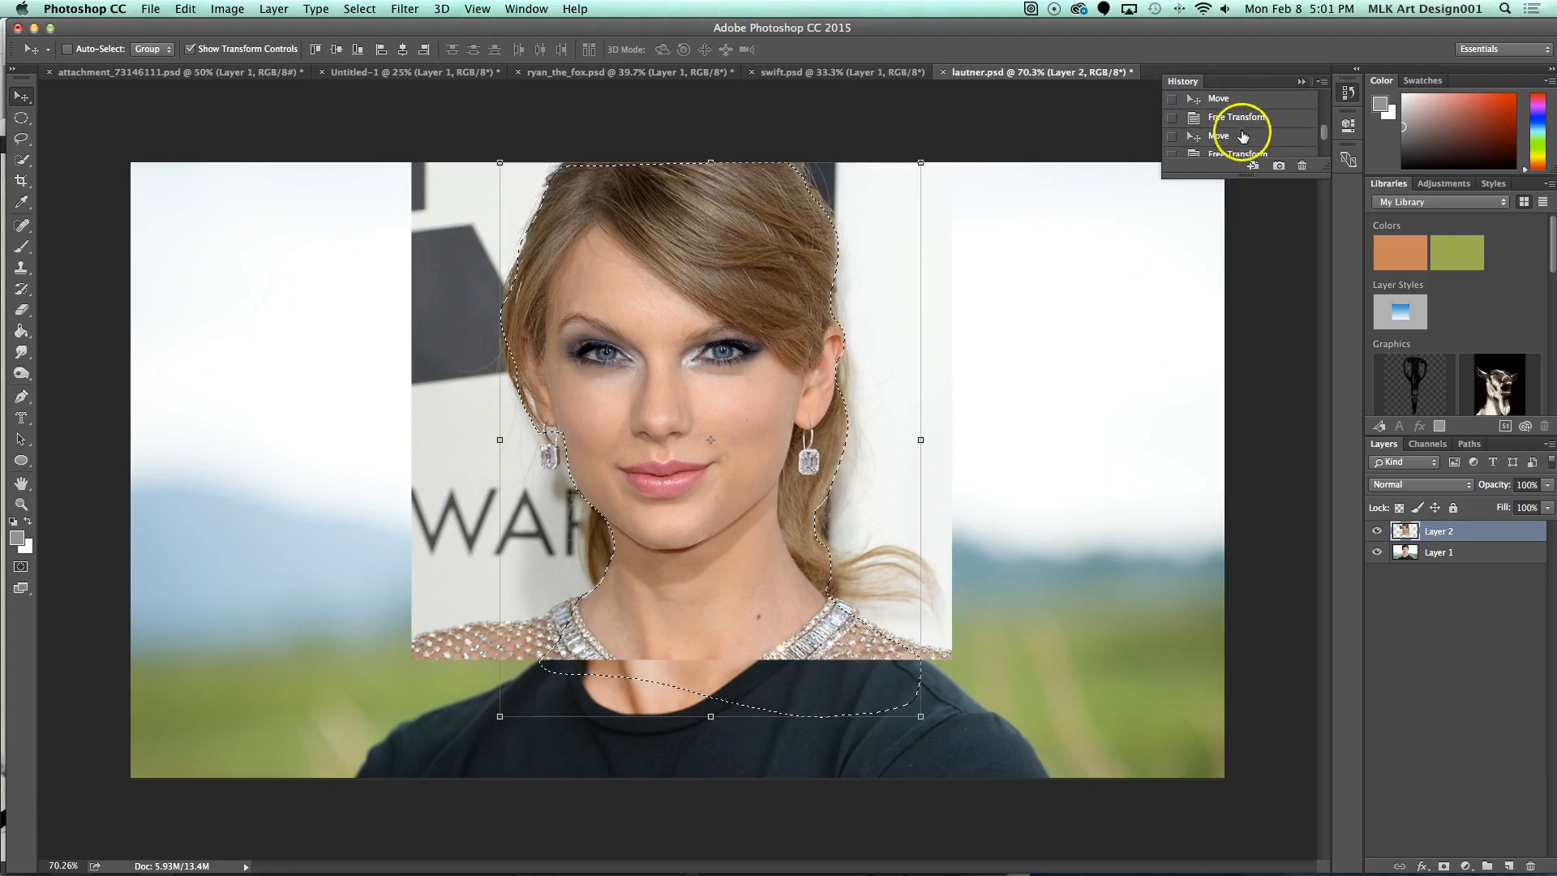
click(1251, 140)
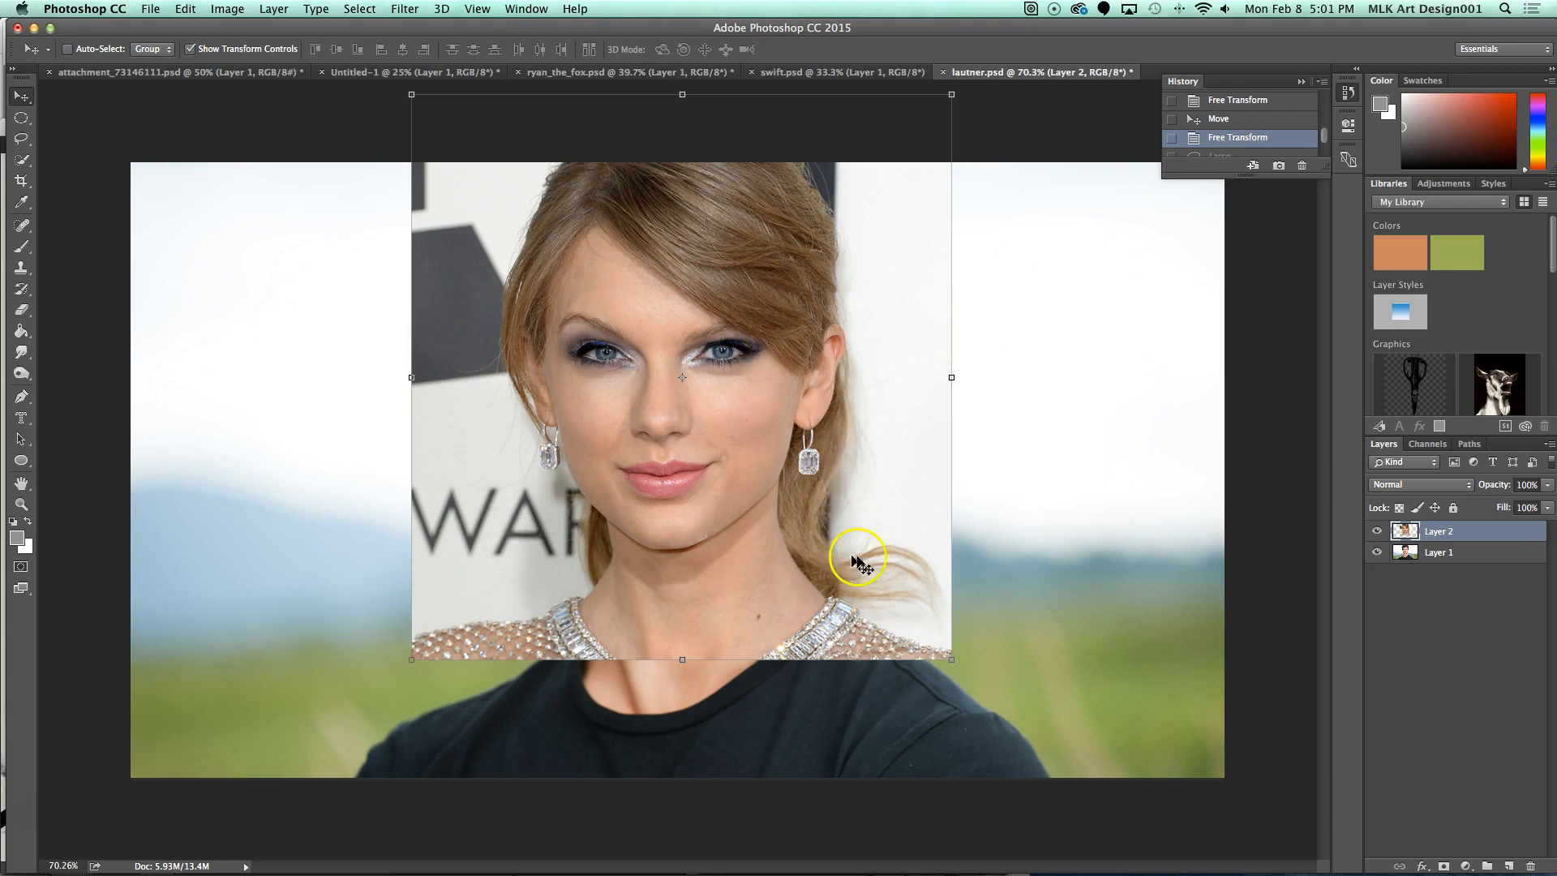
Step: Move Layer 1 above Layer 2 in the layer order
click(1475, 552)
drag(1477, 558, 1476, 526)
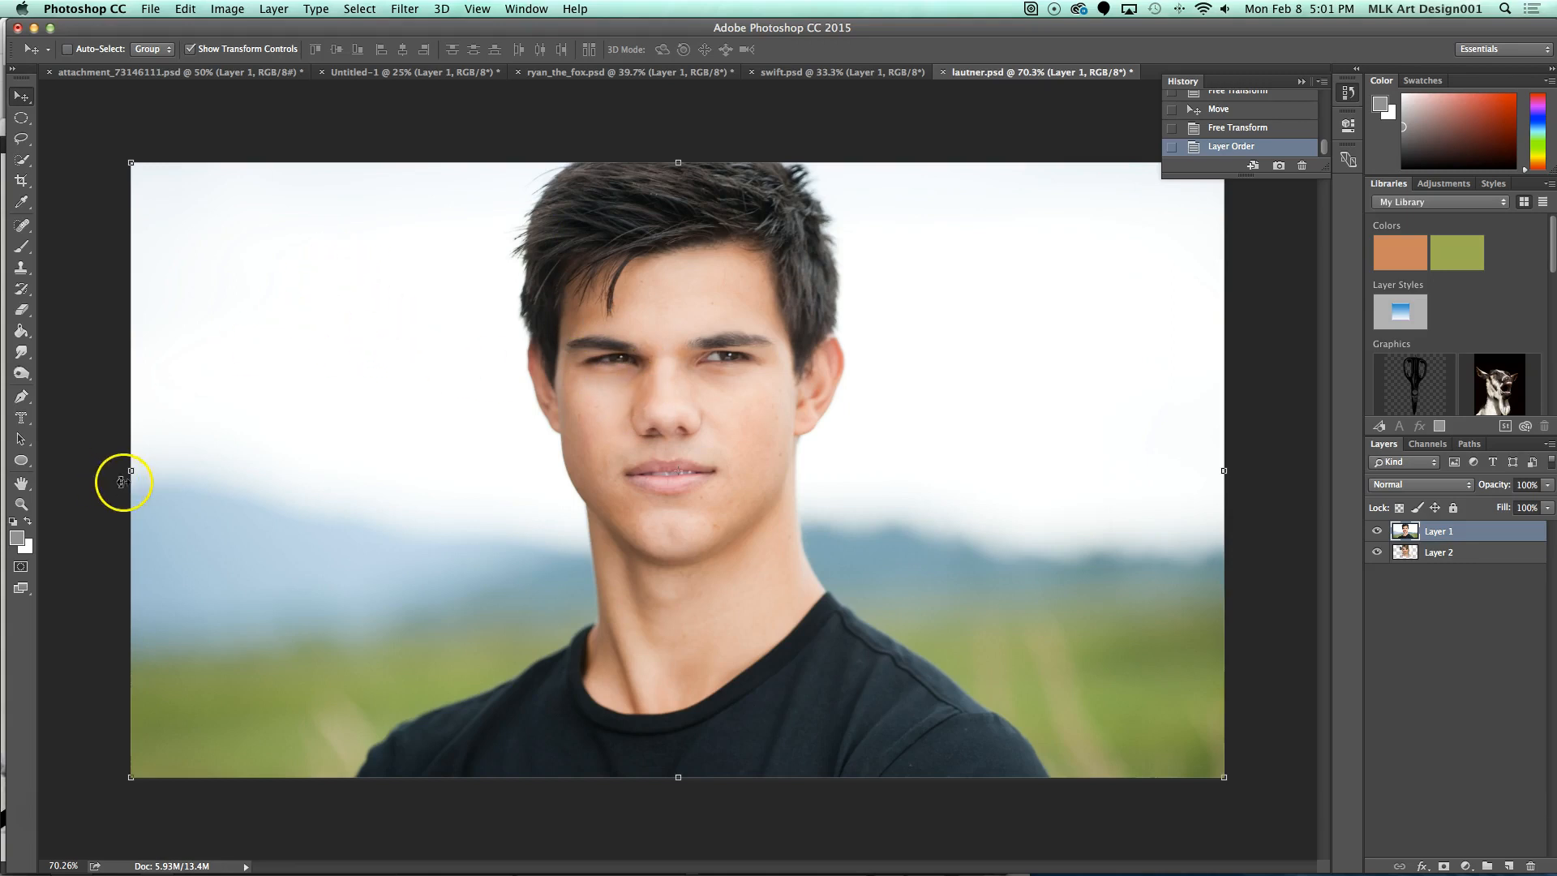
Step: Set up a soft round brush with 99 px size, 0% hardness and 100% flow
click(22, 248)
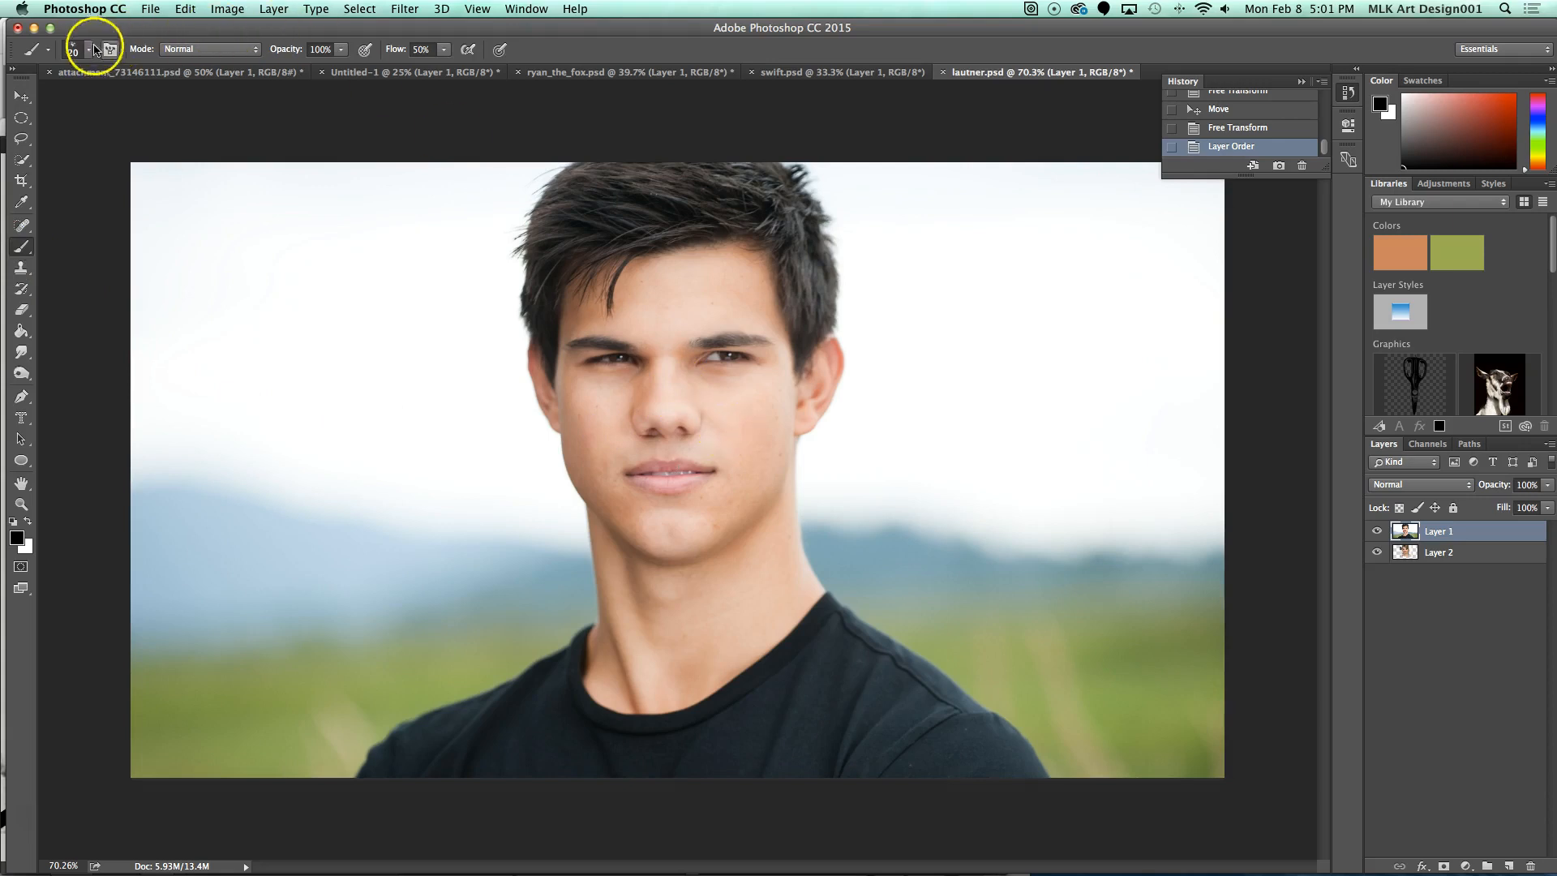
click(89, 50)
click(42, 171)
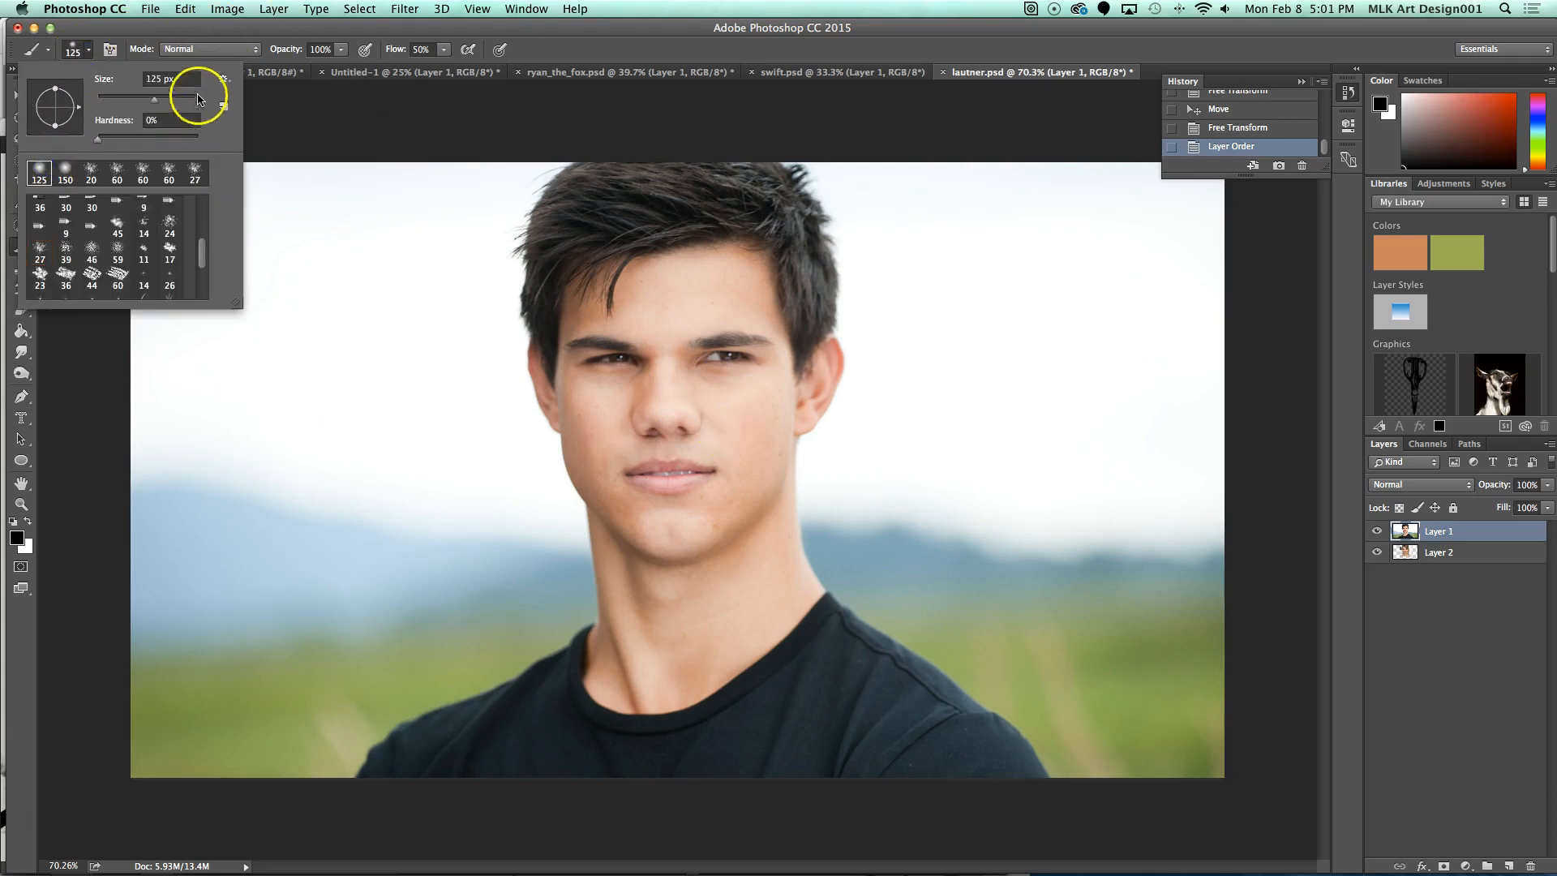
click(95, 140)
drag(155, 102, 173, 103)
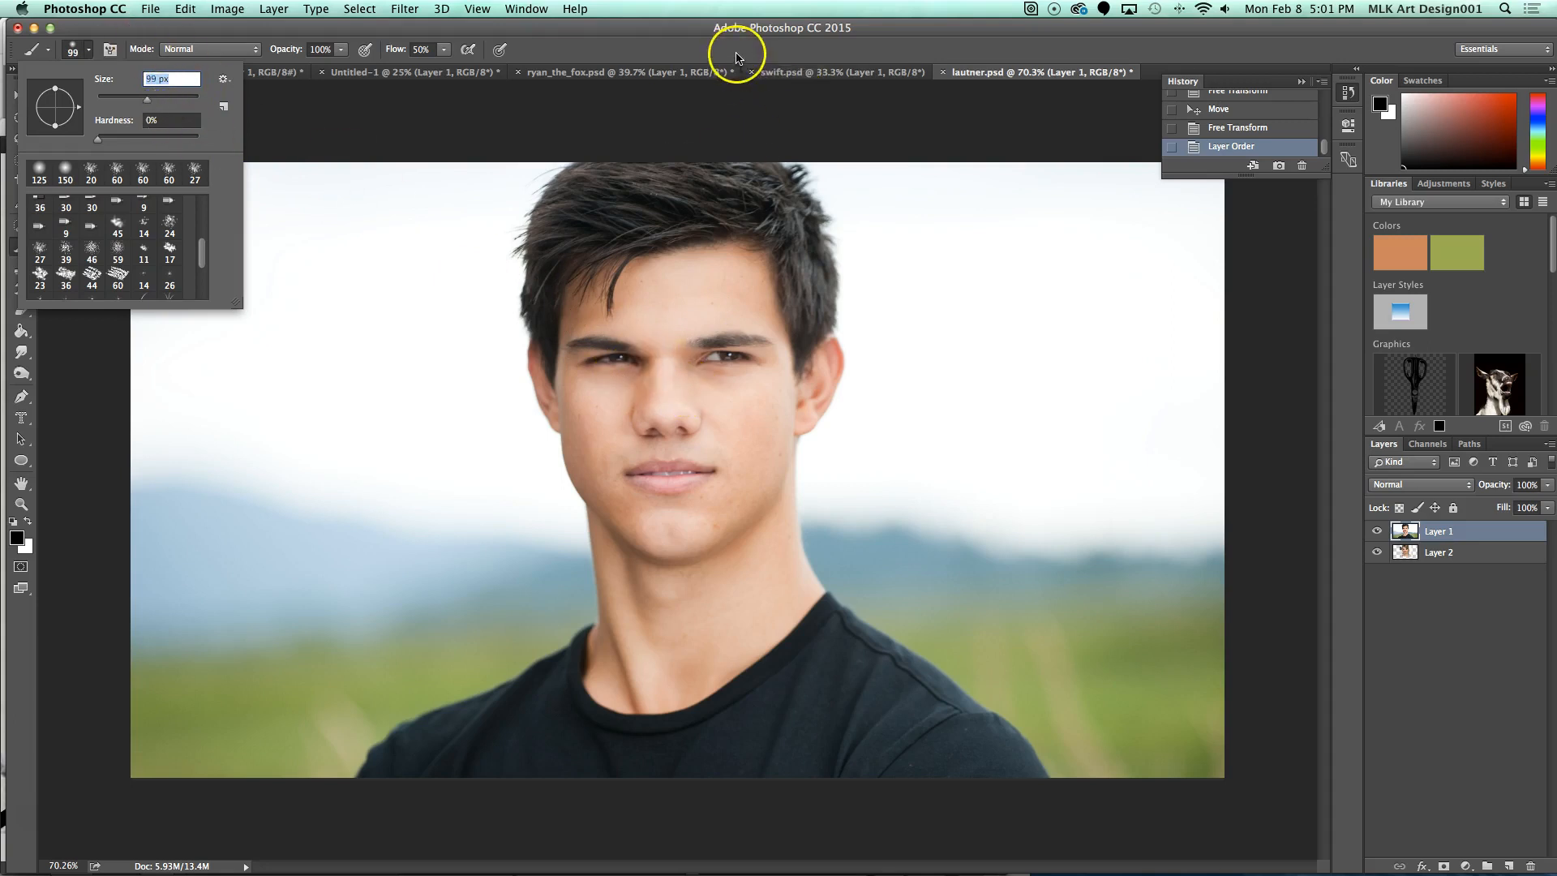
key(Return)
click(444, 49)
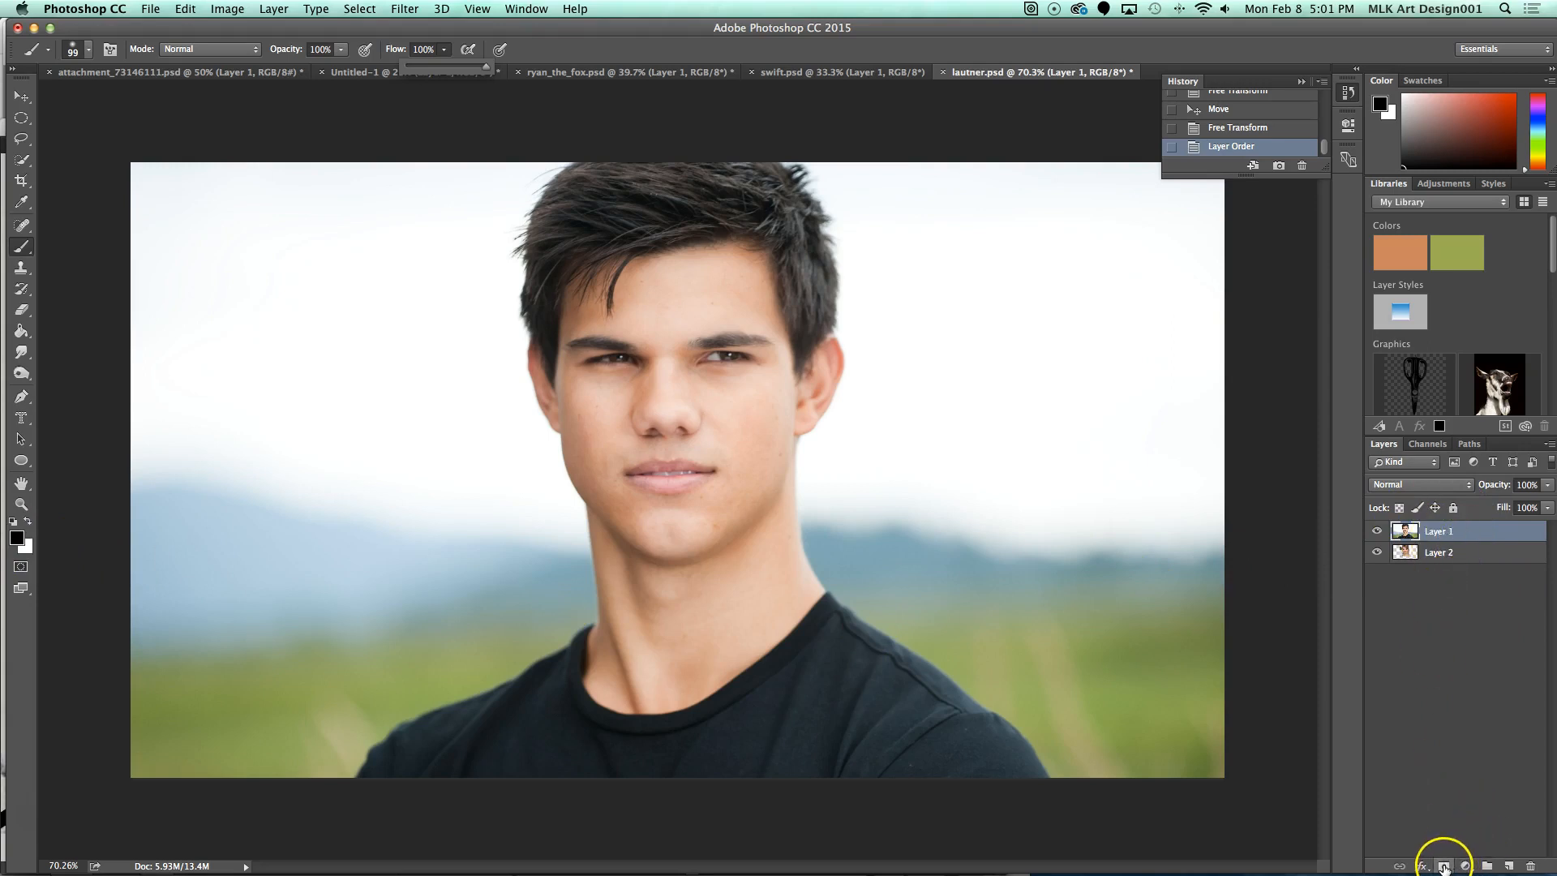
Step: Add a layer mask to Layer 1 and paint it black over the eyes, forehead and mouth to reveal Layer 2
click(1444, 866)
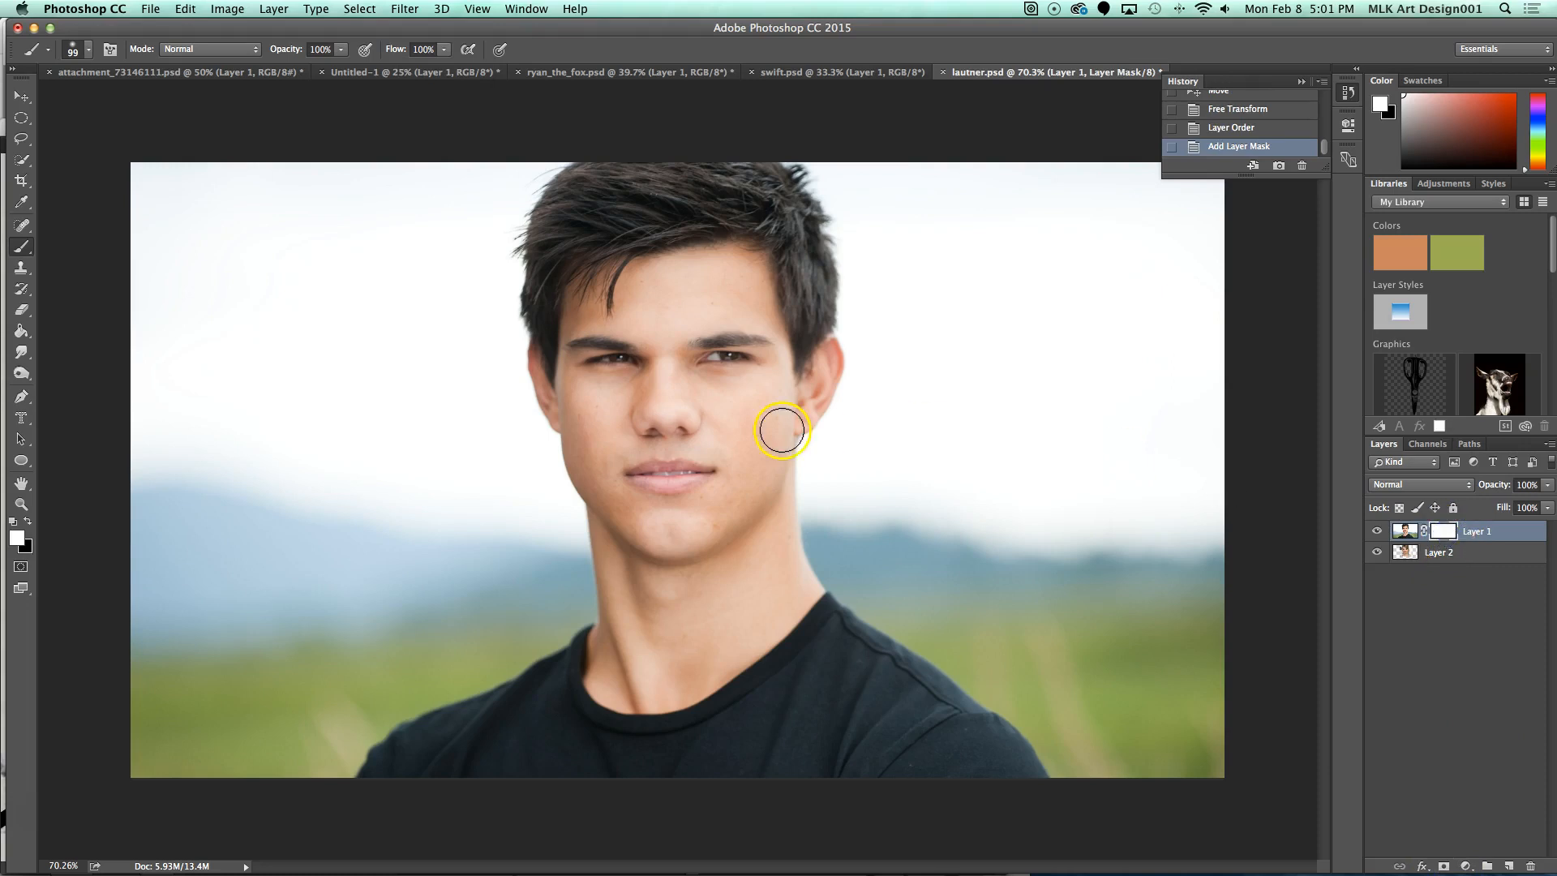
key(x)
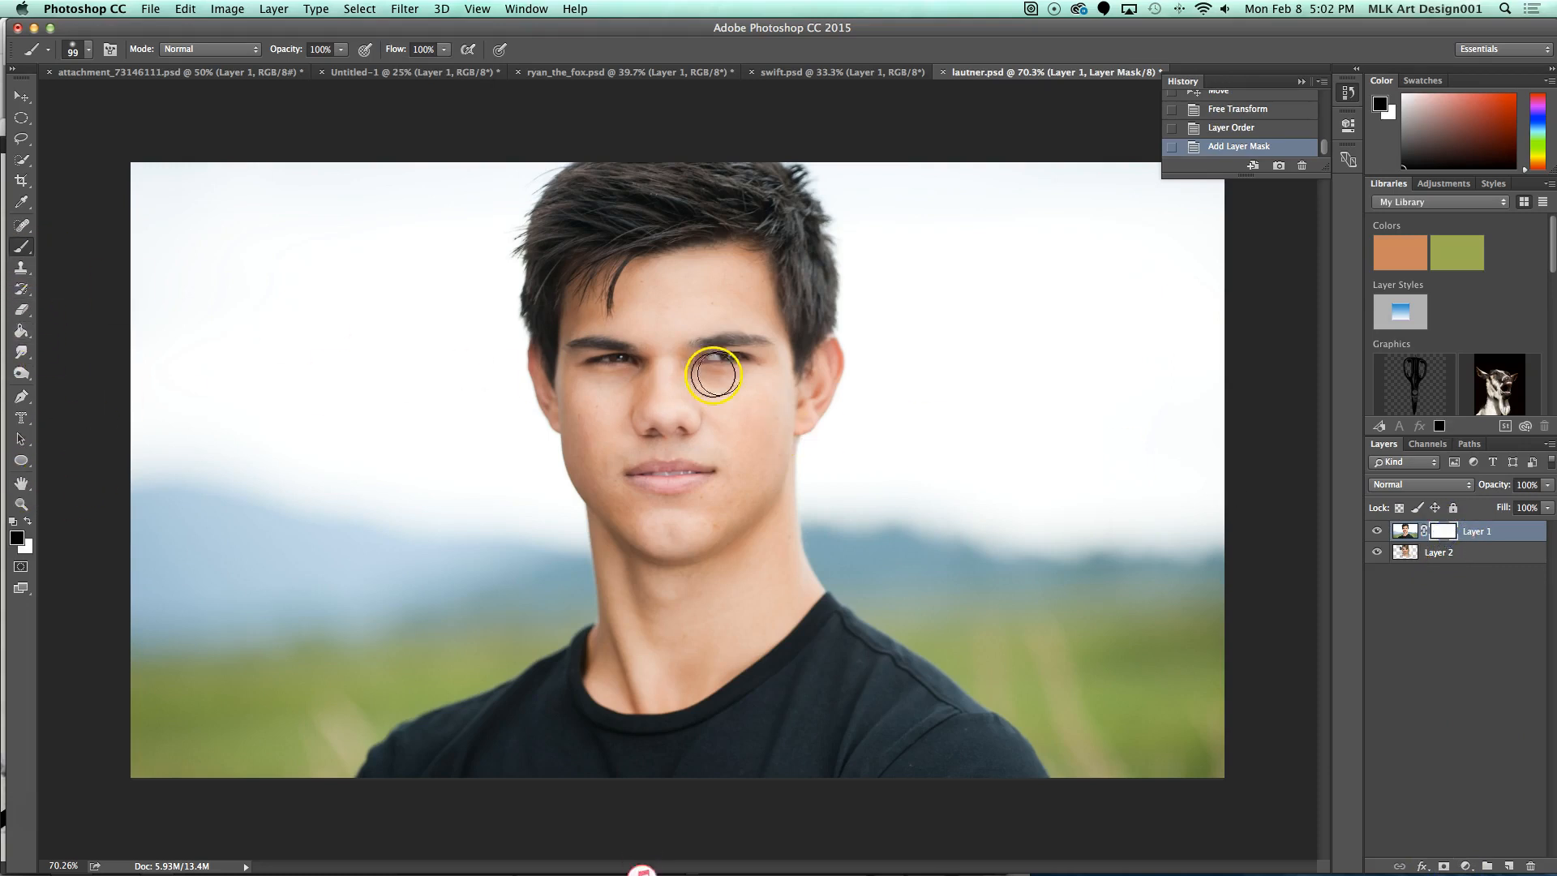
drag(633, 358, 633, 359)
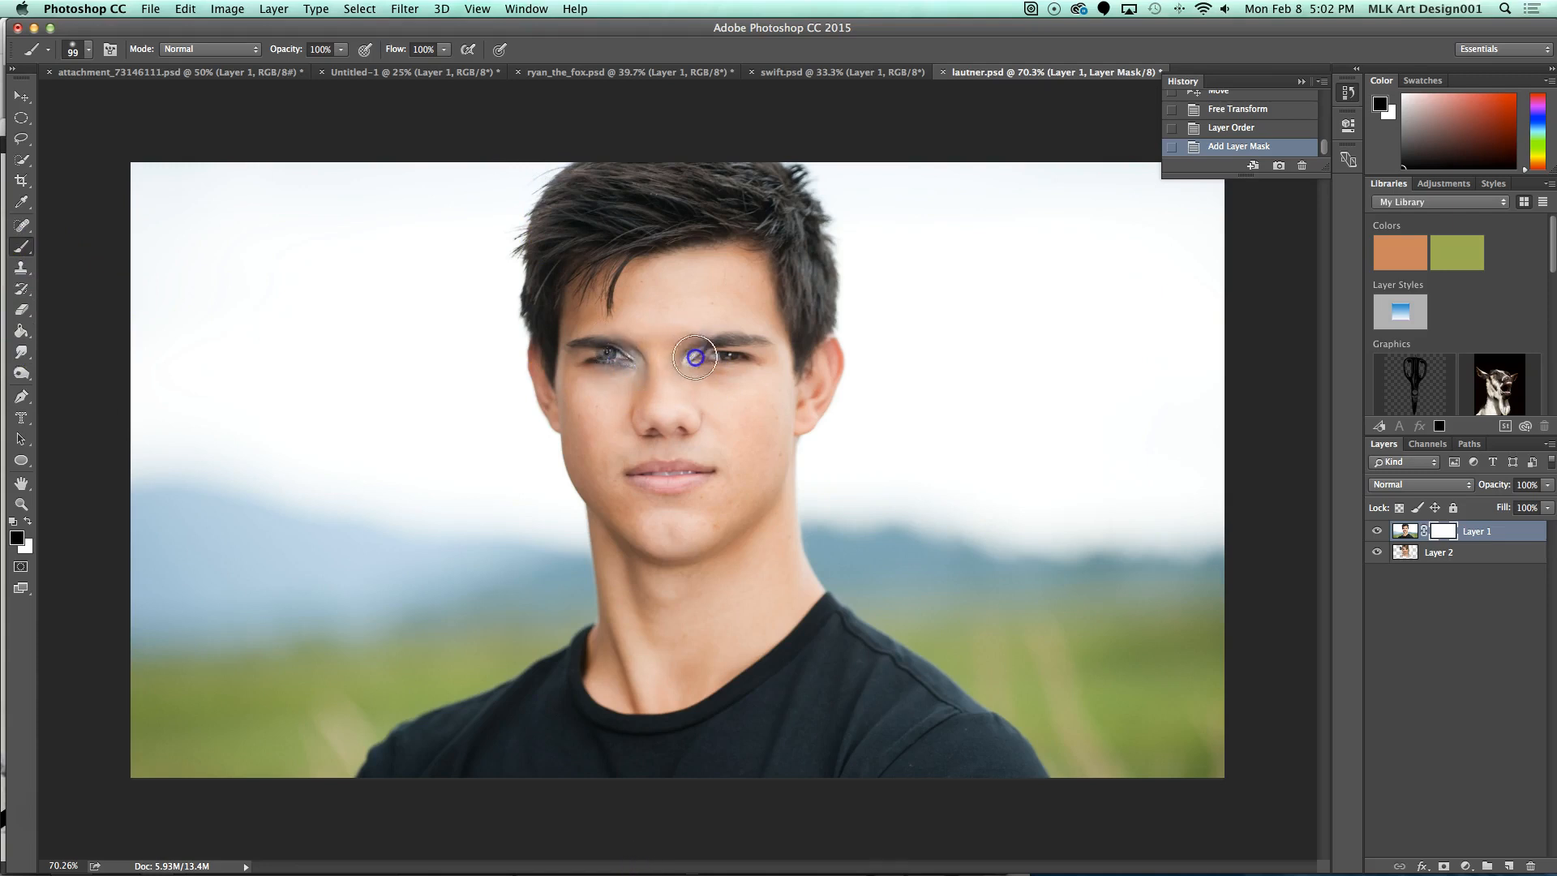
mouse_move(717, 363)
mouse_down()
mouse_move(759, 355)
mouse_move(713, 332)
mouse_move(734, 324)
mouse_move(757, 357)
mouse_move(685, 255)
mouse_move(714, 272)
mouse_move(742, 255)
mouse_move(799, 345)
mouse_move(792, 285)
mouse_move(749, 265)
mouse_move(806, 316)
mouse_move(706, 244)
mouse_move(720, 324)
mouse_up()
mouse_move(616, 316)
mouse_down()
mouse_move(576, 358)
mouse_move(596, 282)
mouse_move(637, 259)
mouse_move(601, 308)
mouse_move(640, 298)
mouse_move(626, 276)
mouse_move(713, 326)
mouse_move(629, 276)
mouse_move(735, 362)
mouse_move(644, 351)
mouse_up()
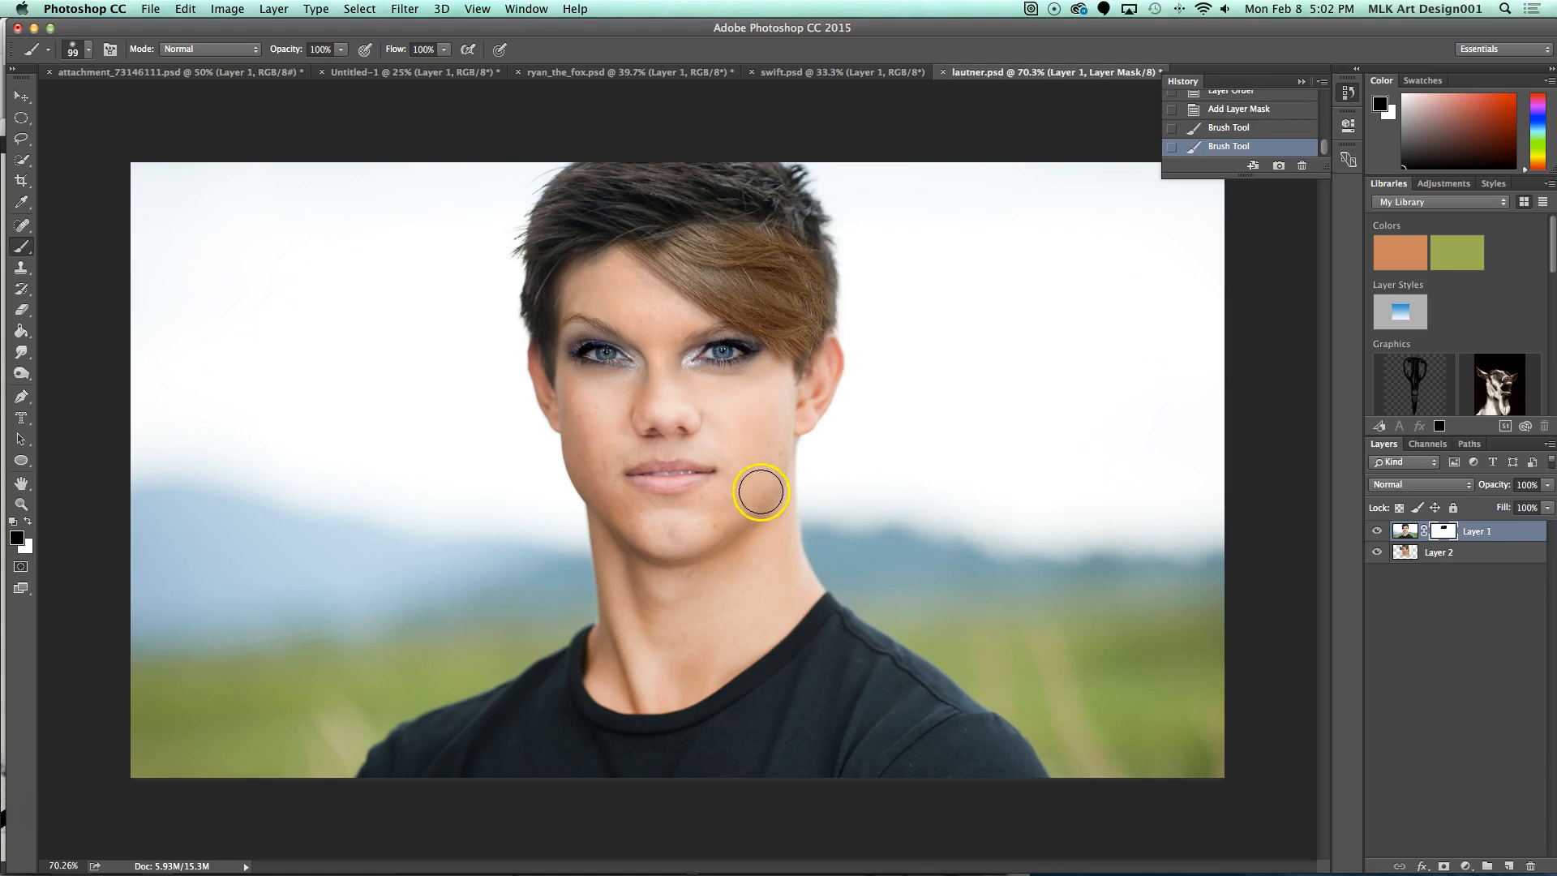
mouse_move(693, 482)
mouse_down()
mouse_move(679, 441)
mouse_move(747, 360)
mouse_move(712, 352)
mouse_move(752, 350)
mouse_up()
mouse_move(602, 361)
mouse_down()
mouse_move(580, 337)
mouse_move(587, 351)
mouse_move(608, 273)
mouse_move(579, 320)
mouse_move(696, 427)
mouse_move(702, 408)
mouse_move(651, 415)
mouse_move(672, 565)
mouse_move(793, 588)
mouse_move(840, 393)
mouse_move(798, 477)
mouse_move(813, 406)
mouse_move(659, 160)
mouse_move(435, 299)
mouse_move(547, 176)
mouse_move(794, 273)
mouse_move(733, 246)
mouse_move(766, 223)
mouse_move(785, 249)
mouse_move(714, 208)
mouse_move(768, 232)
mouse_move(825, 313)
mouse_move(824, 276)
mouse_move(759, 285)
mouse_move(703, 463)
mouse_move(645, 479)
mouse_move(713, 470)
mouse_move(656, 484)
mouse_move(615, 460)
mouse_move(637, 483)
mouse_move(692, 489)
mouse_move(723, 466)
mouse_move(675, 503)
mouse_move(640, 496)
mouse_move(617, 461)
mouse_move(719, 459)
mouse_up()
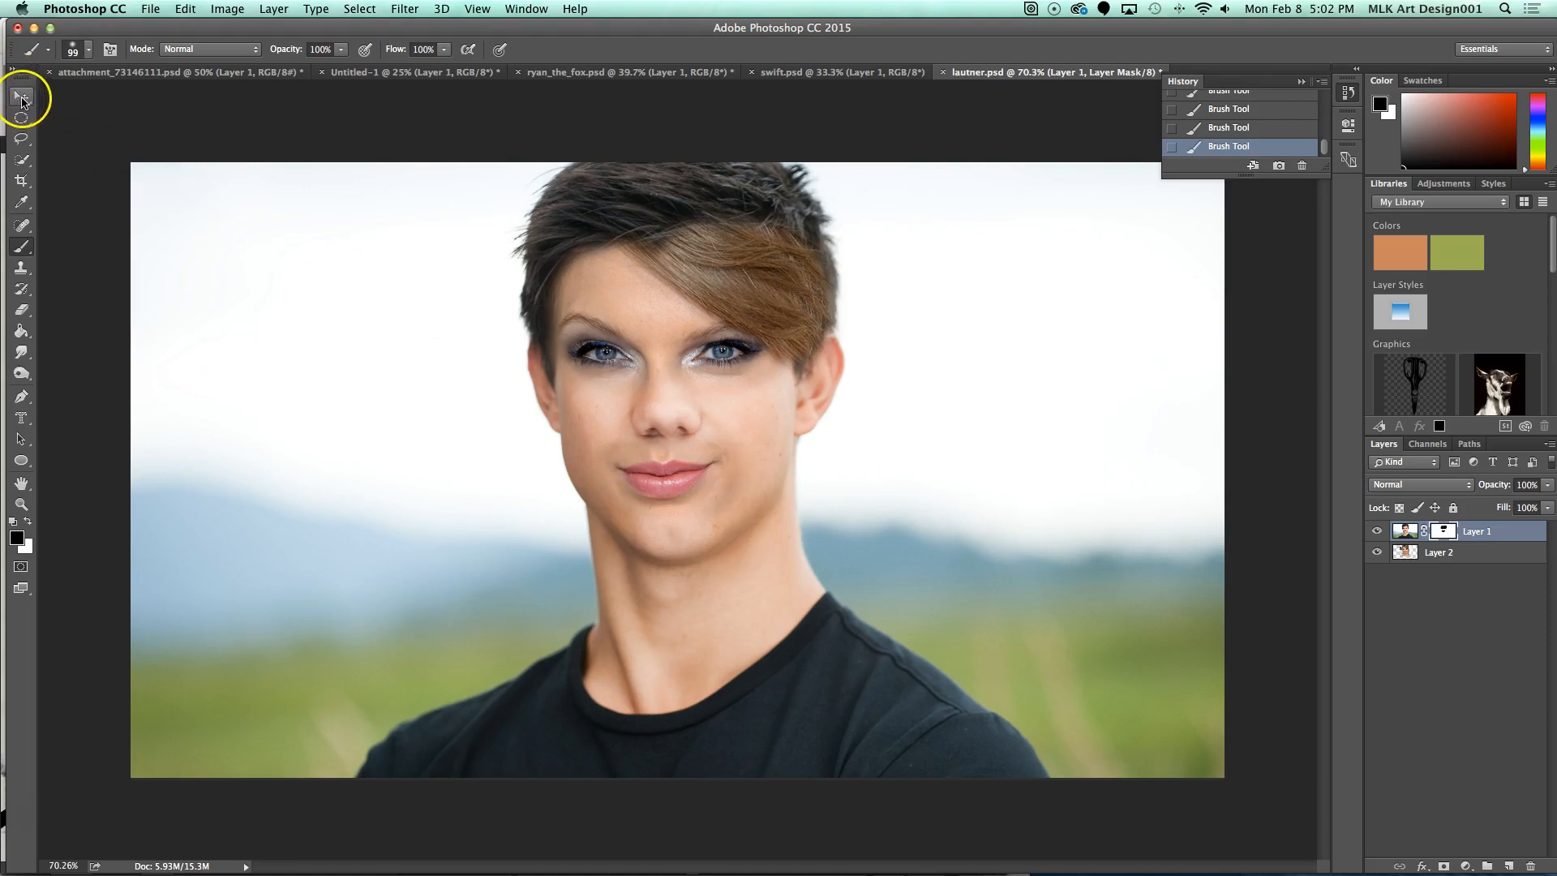
Step: Shift Layer 2 slightly to the right so the revealed eyes and lips sit better within the face
click(21, 97)
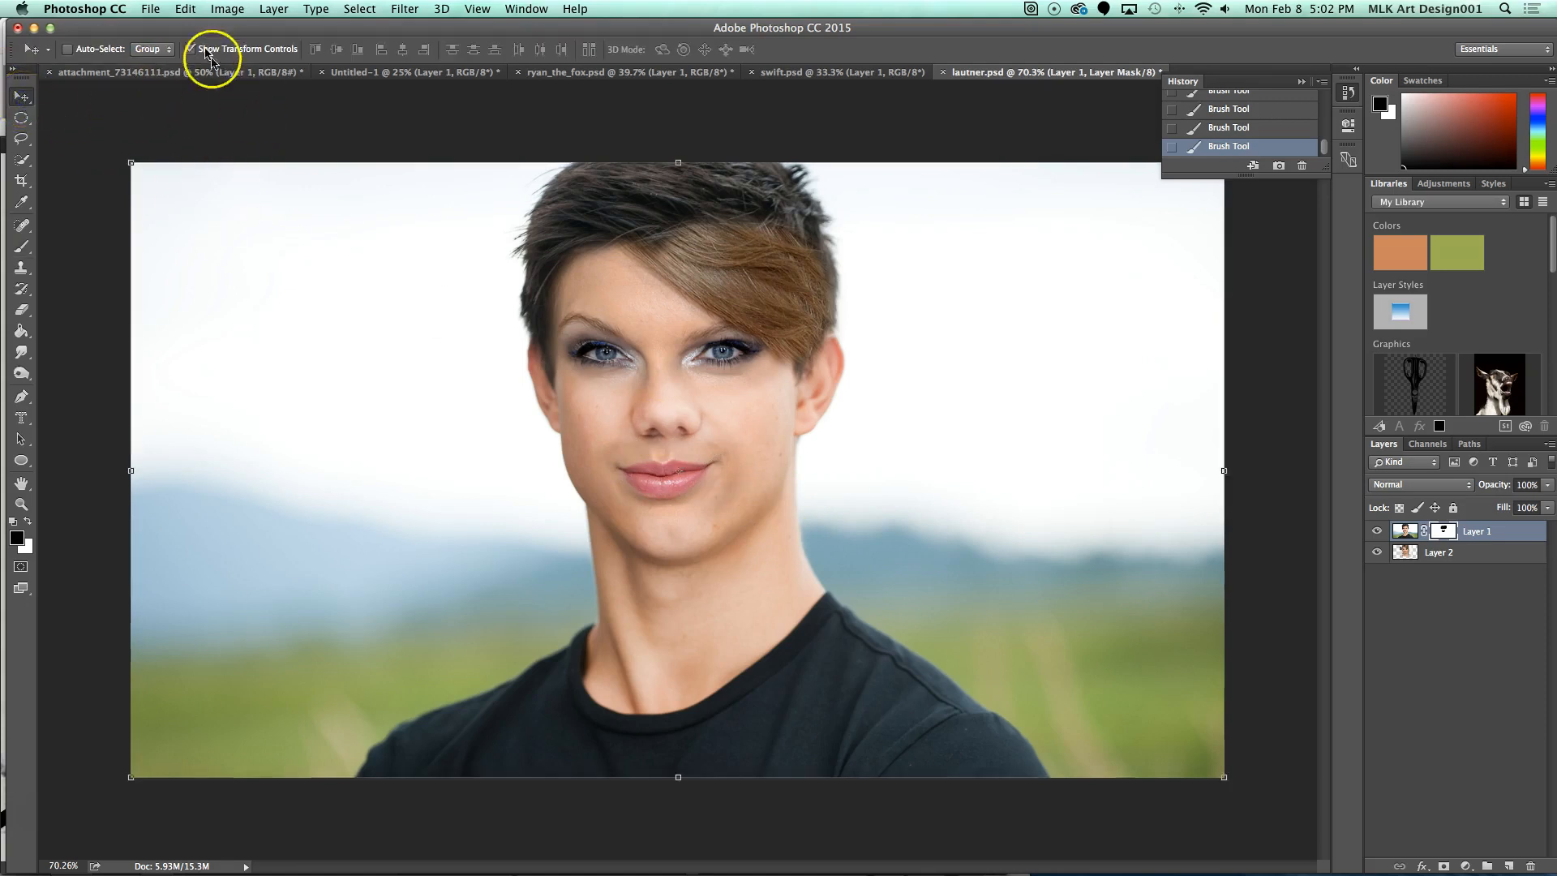
click(1478, 558)
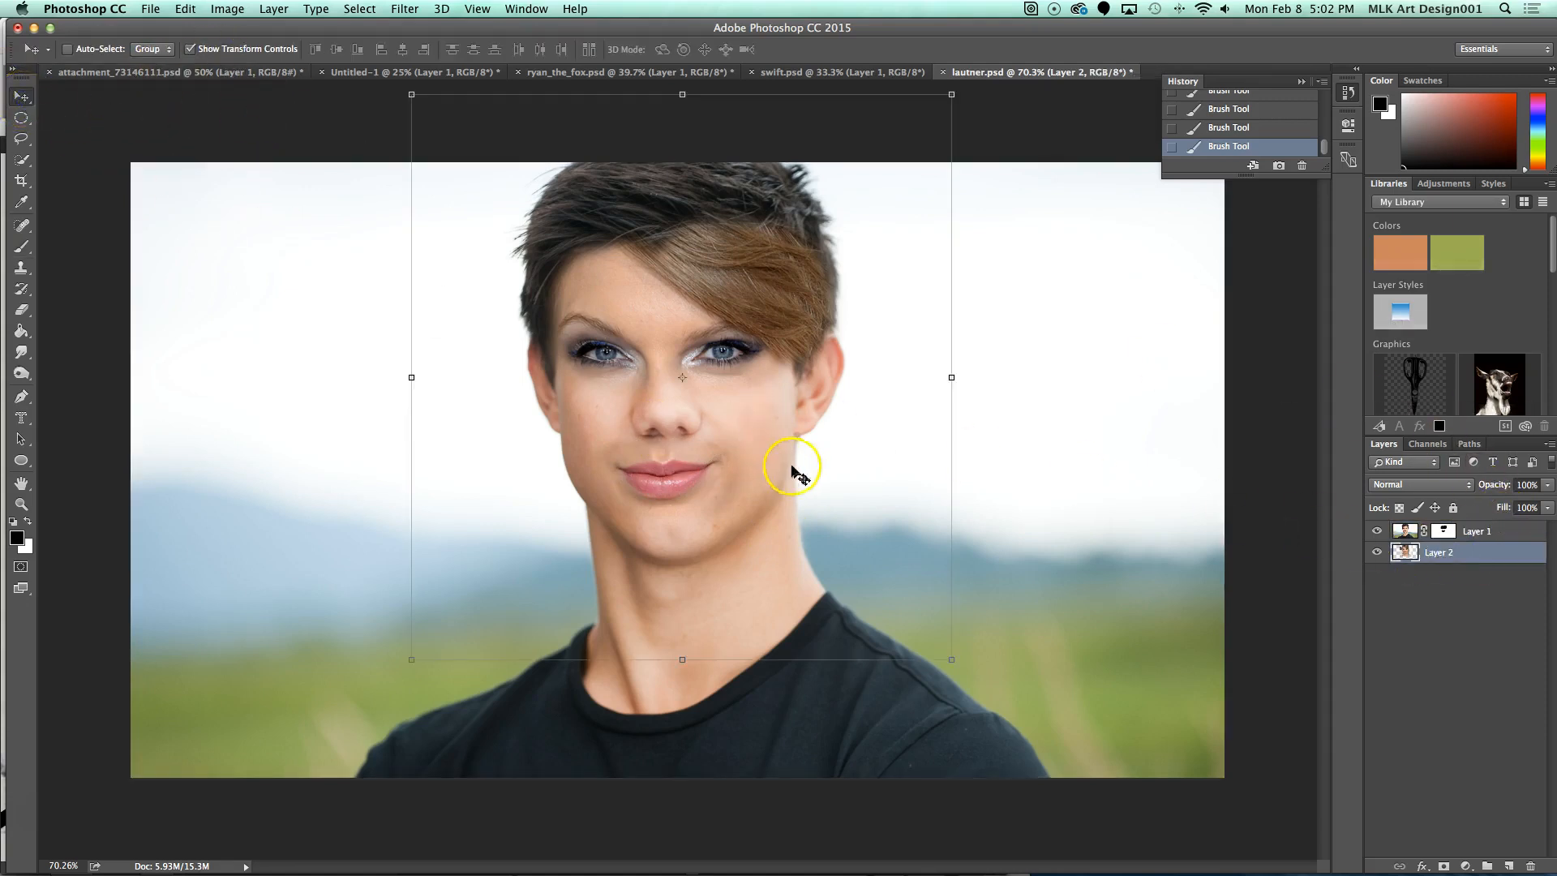
click(830, 490)
drag(834, 490, 837, 492)
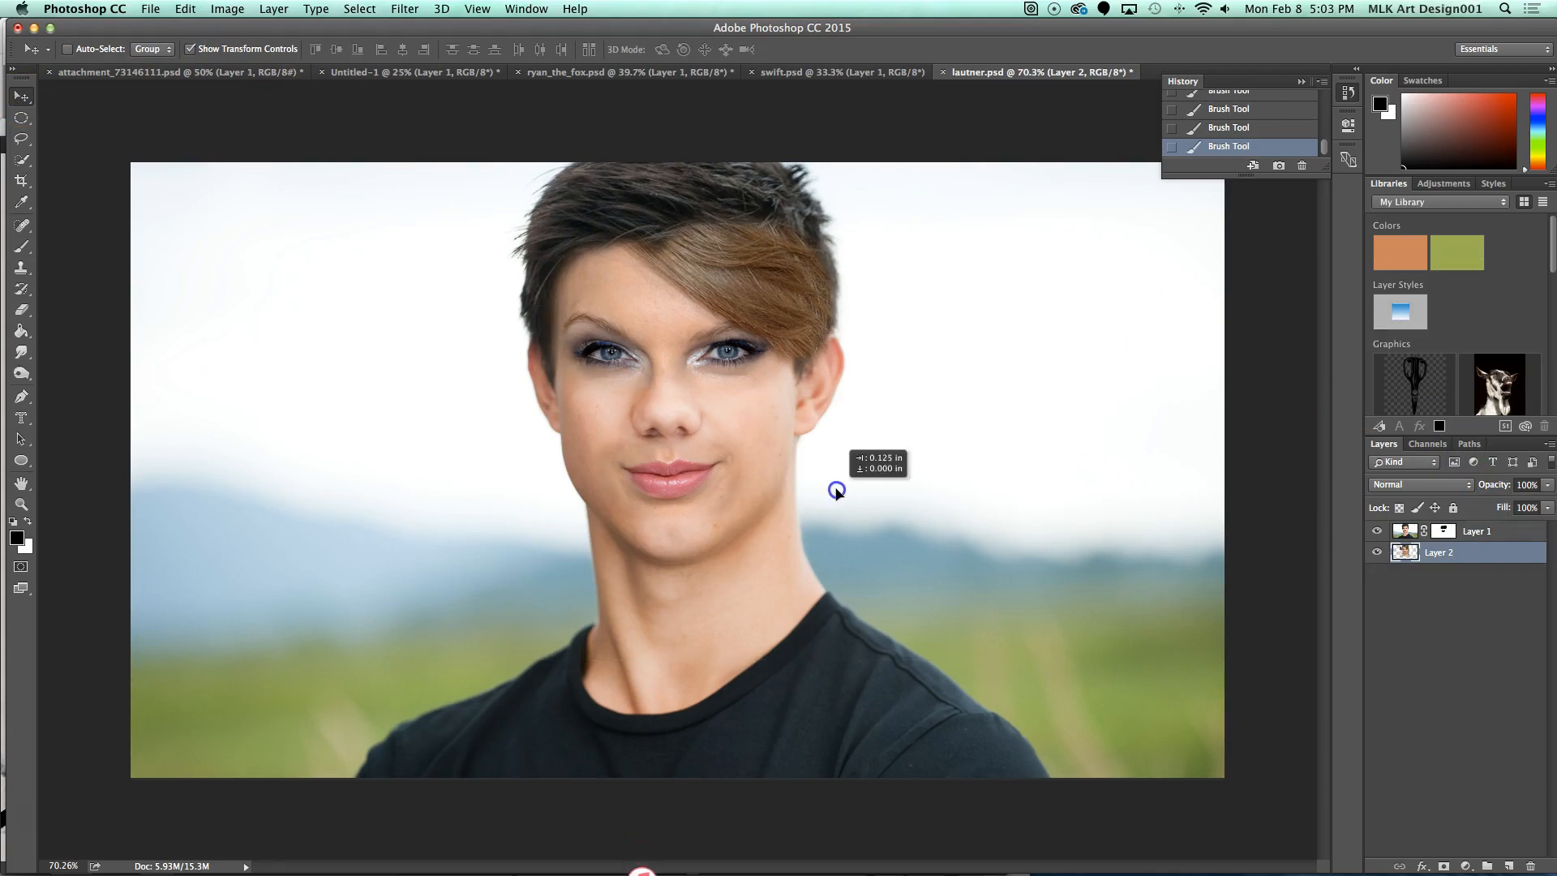
Step: Rotate Layer 2 by about -1.06°, nudge it slightly downward to fit the face, and apply the transformation
key(ctrl+t)
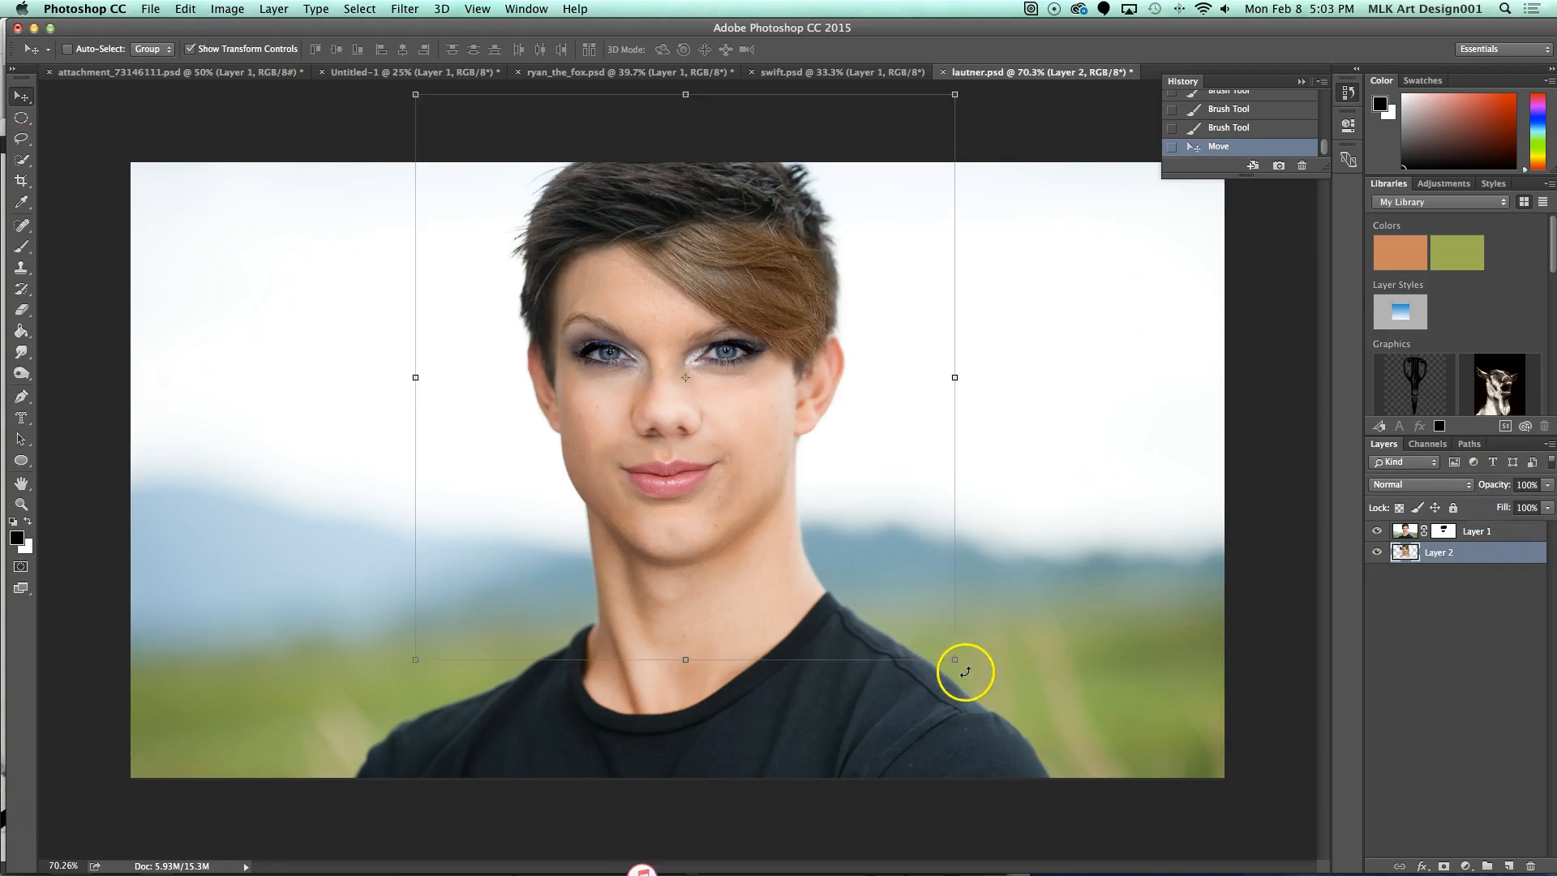
drag(968, 669, 970, 669)
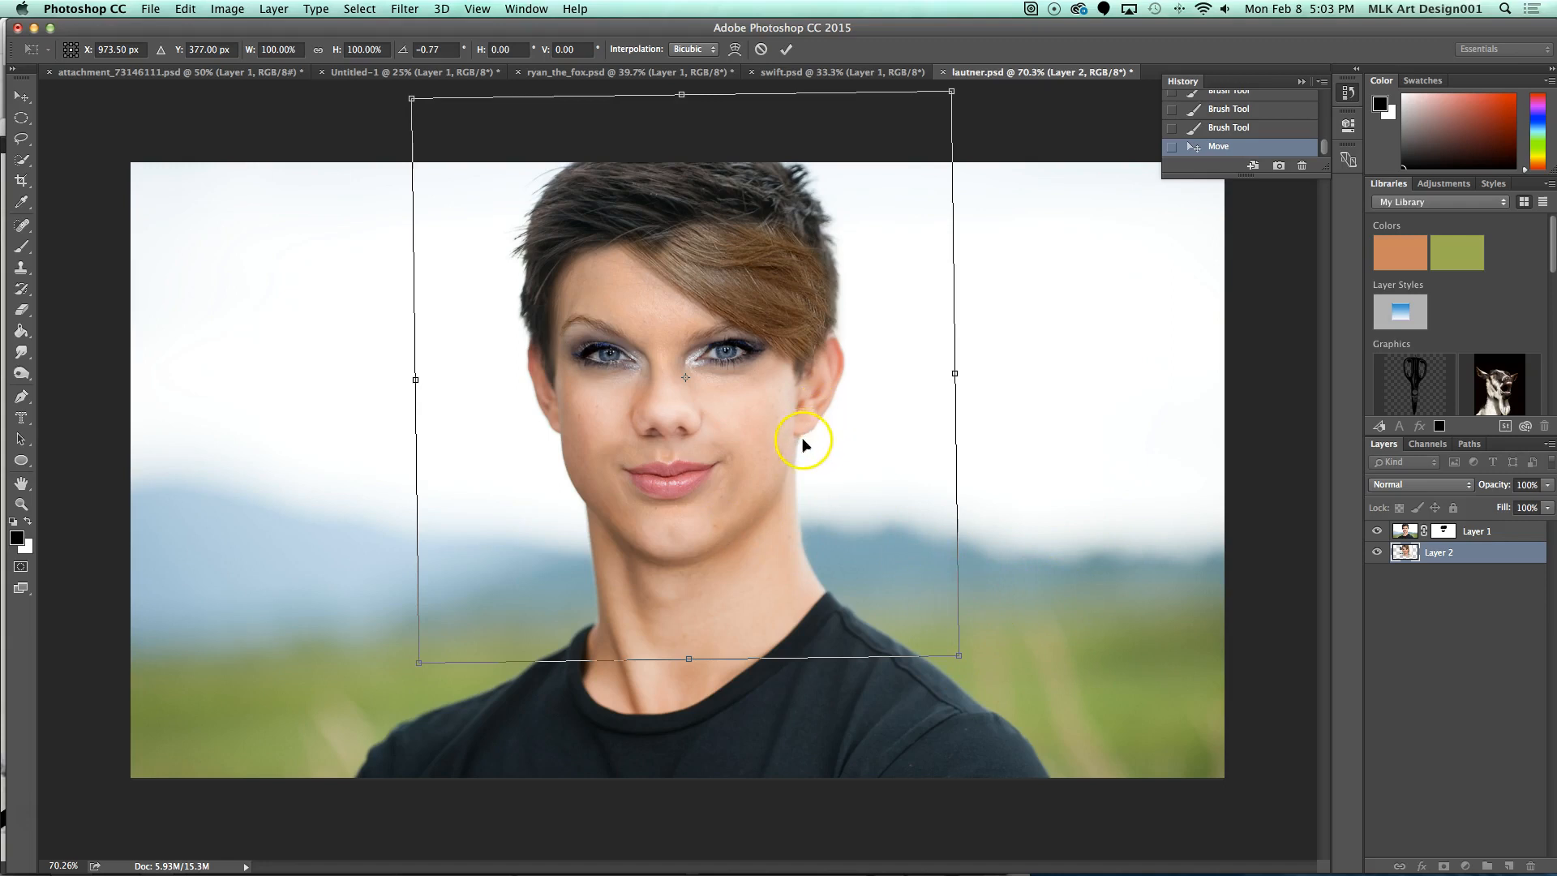
drag(983, 662, 979, 681)
drag(984, 673, 987, 671)
drag(745, 440, 750, 444)
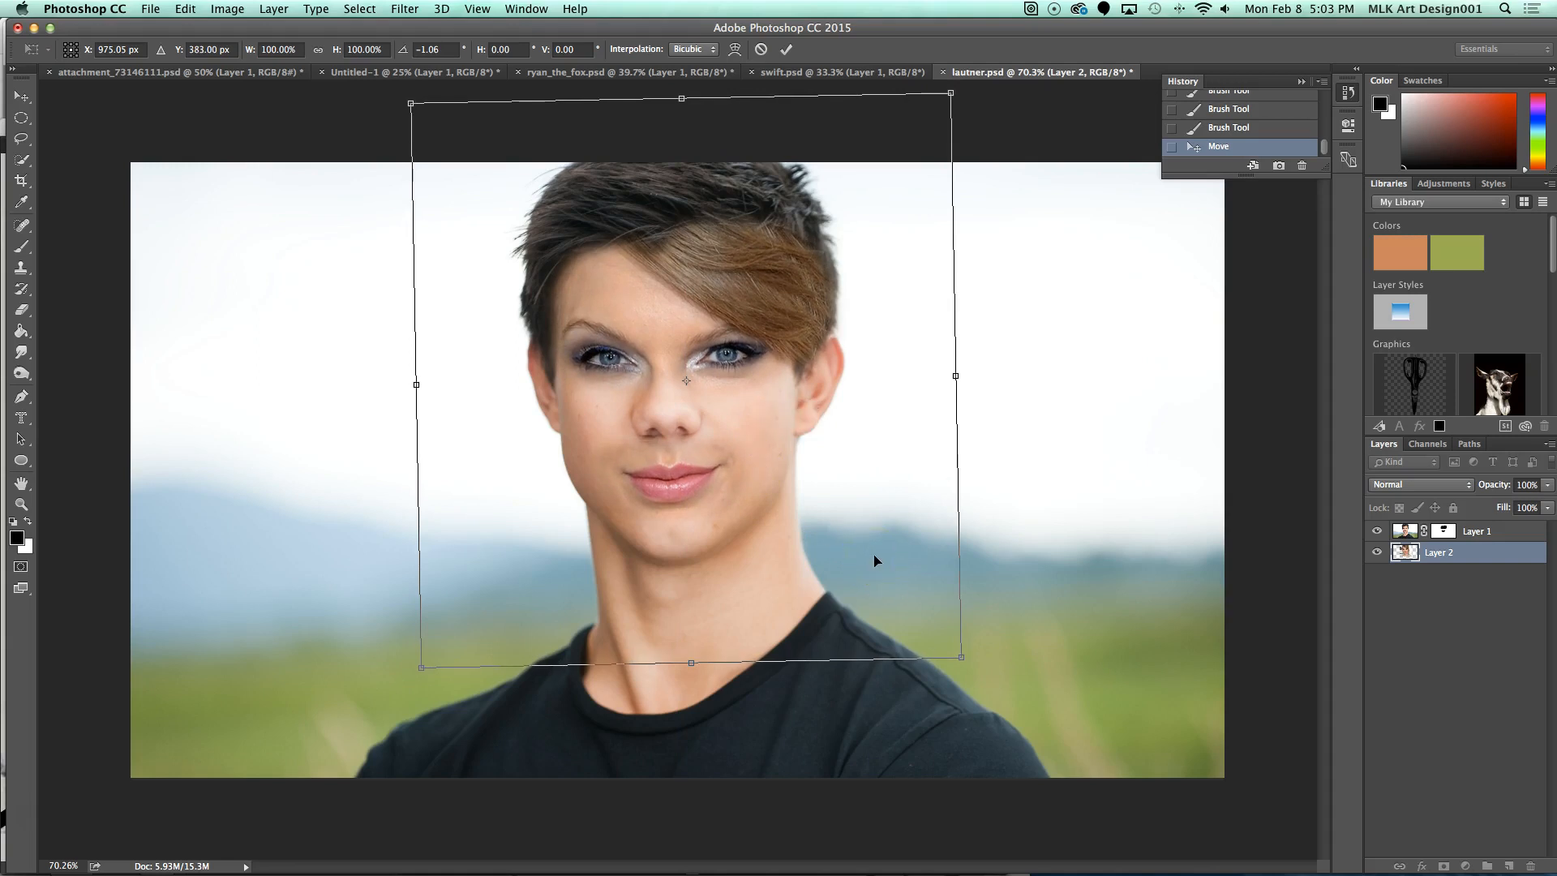
key(Return)
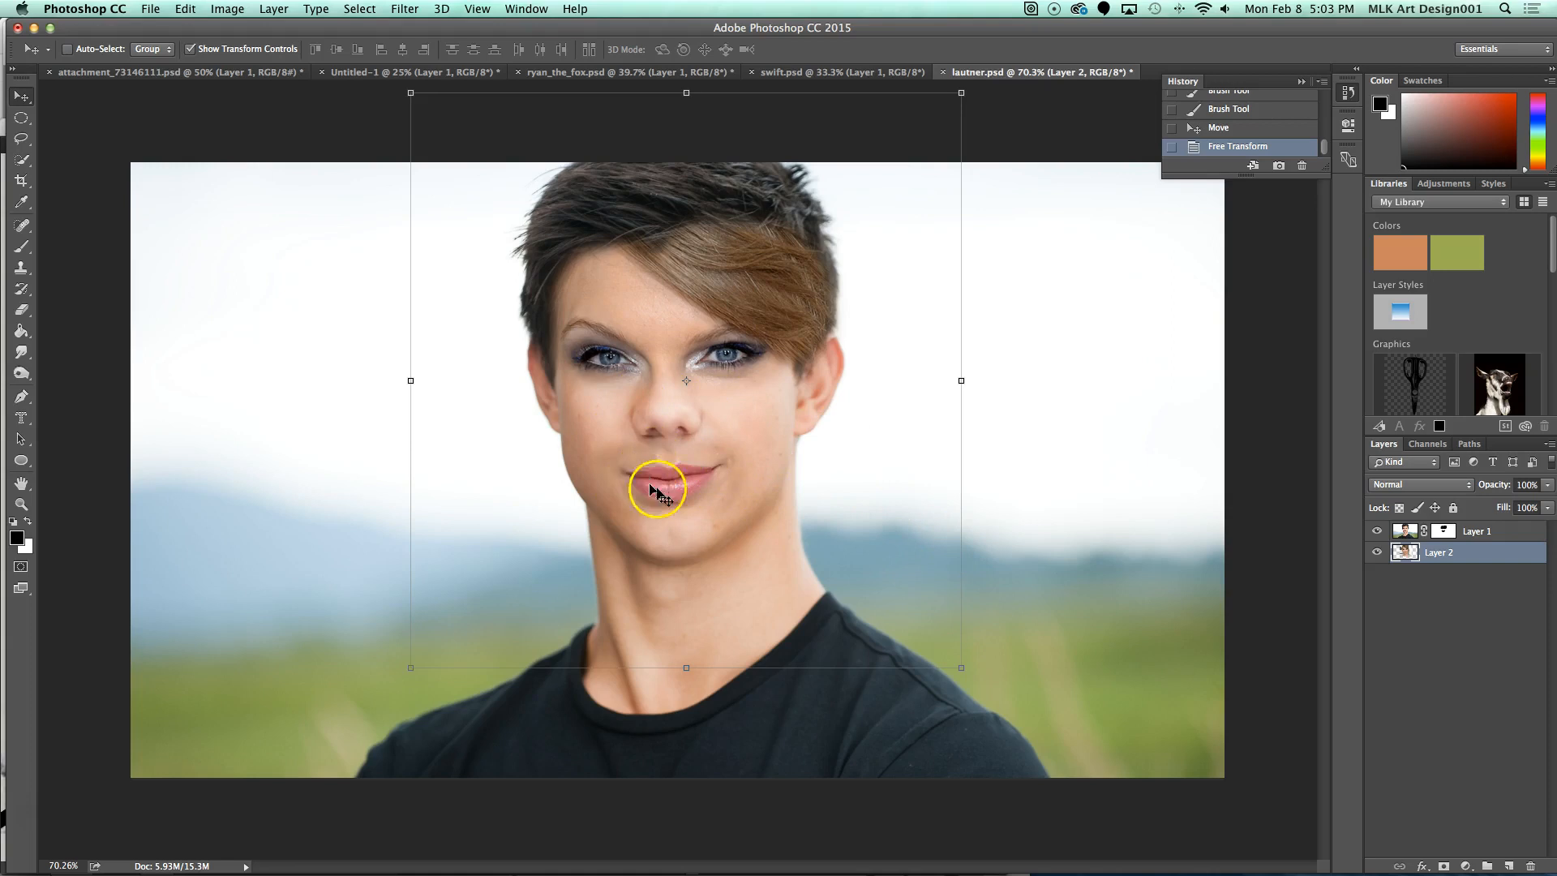
key(z)
drag(672, 471, 758, 514)
click(21, 247)
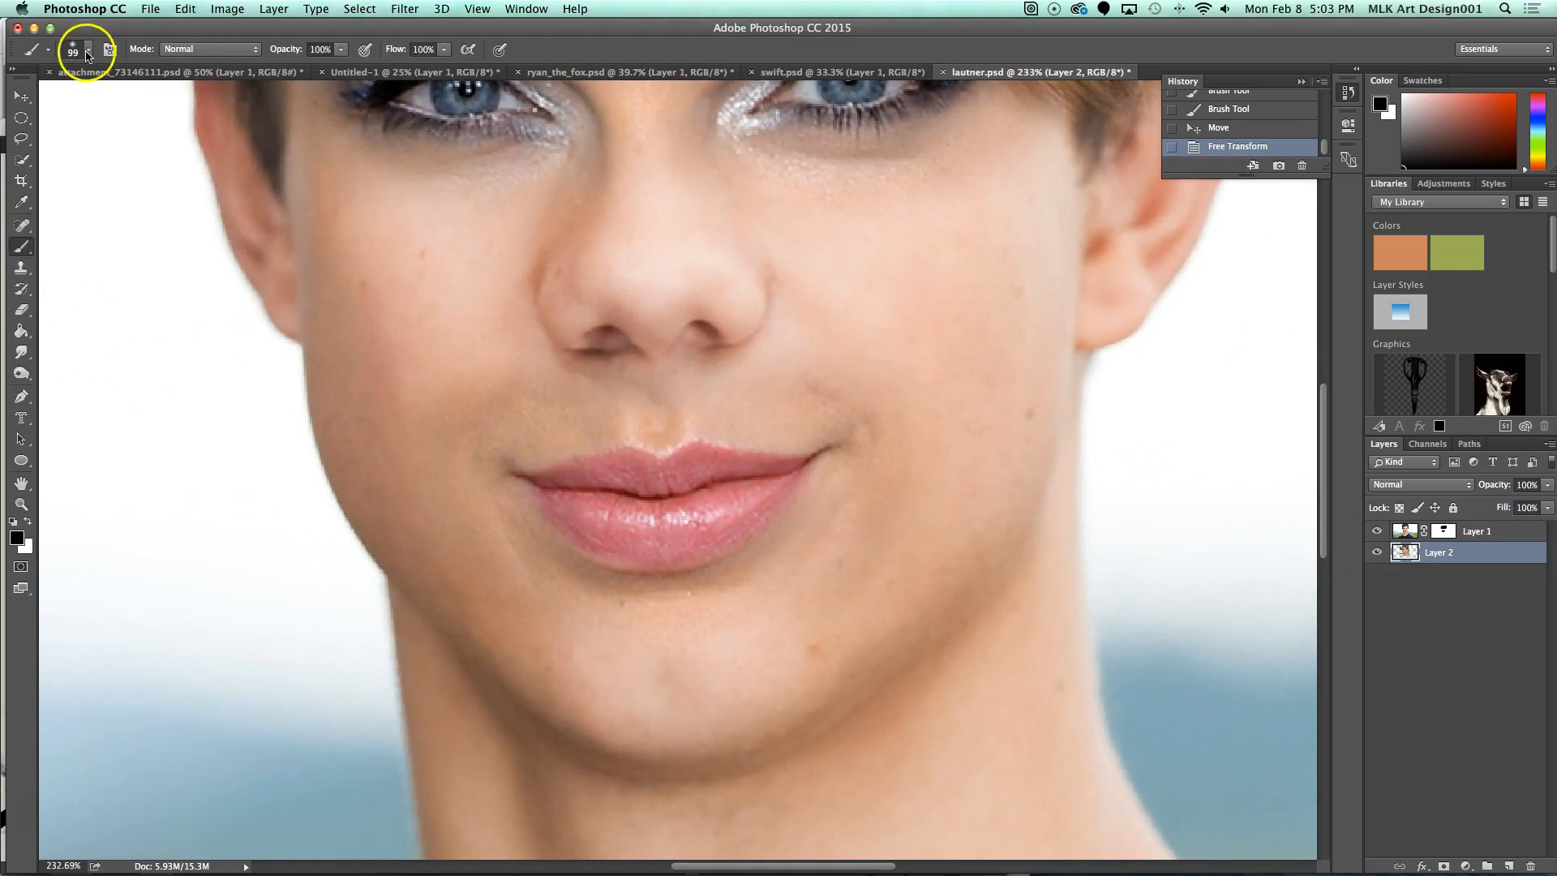
click(81, 51)
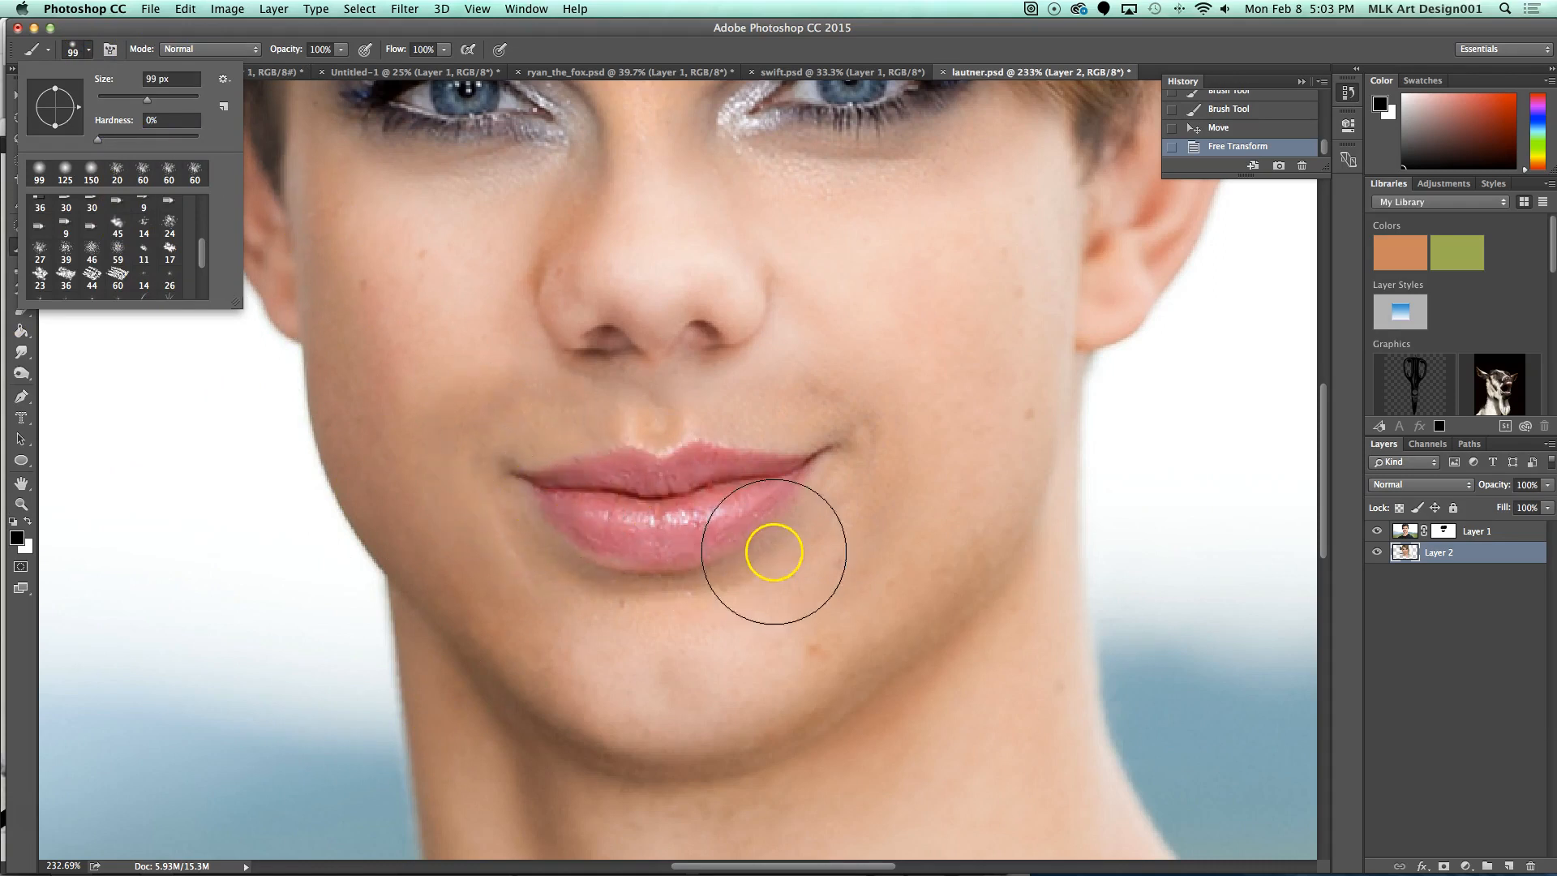
click(688, 513)
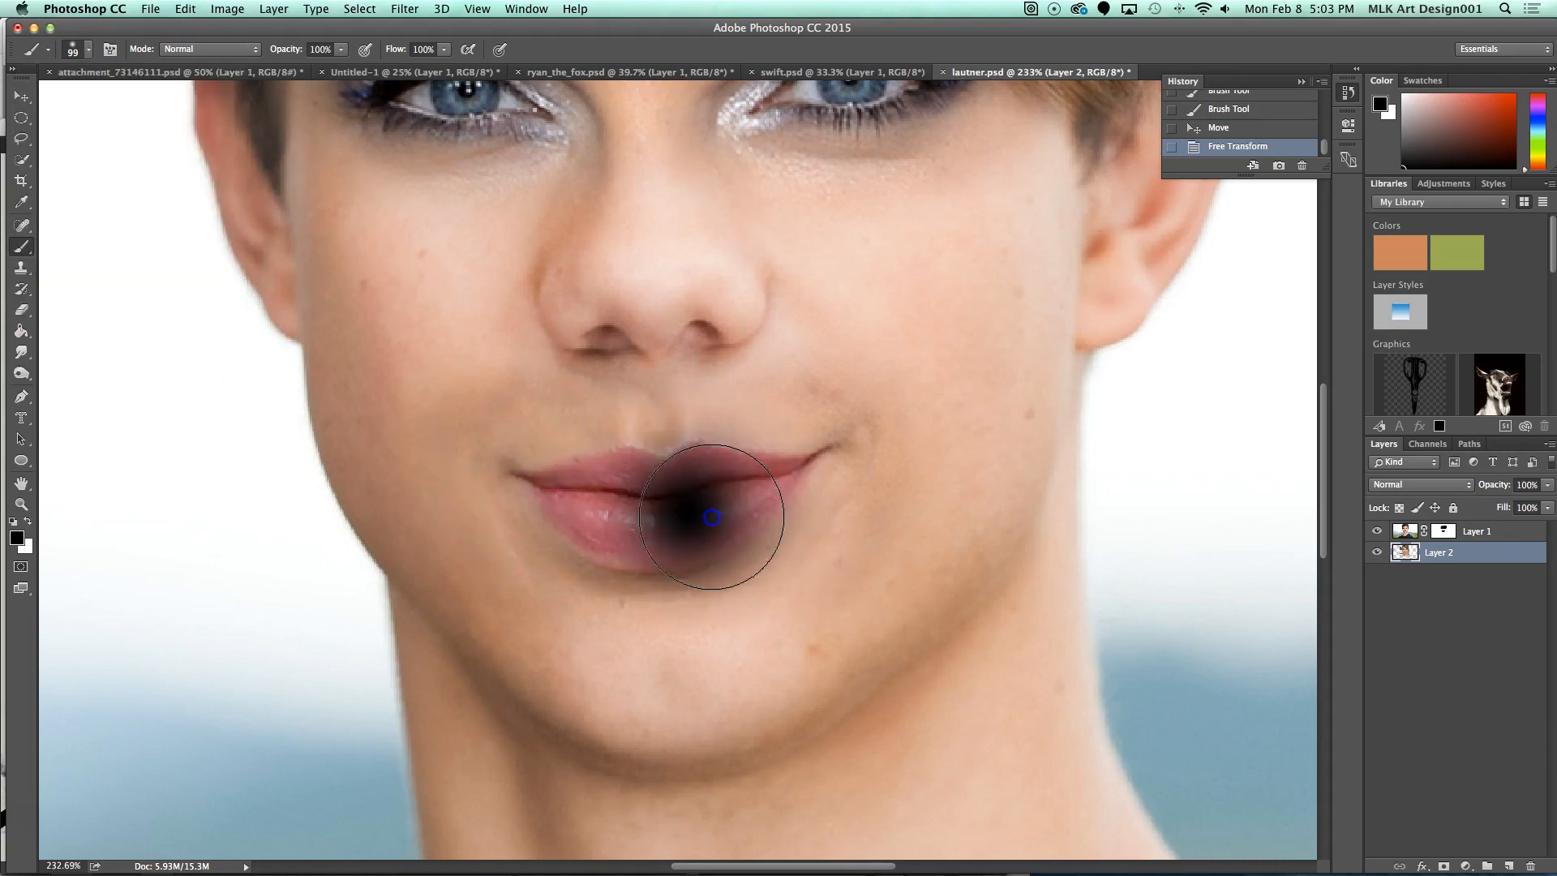
key(ctrl+z)
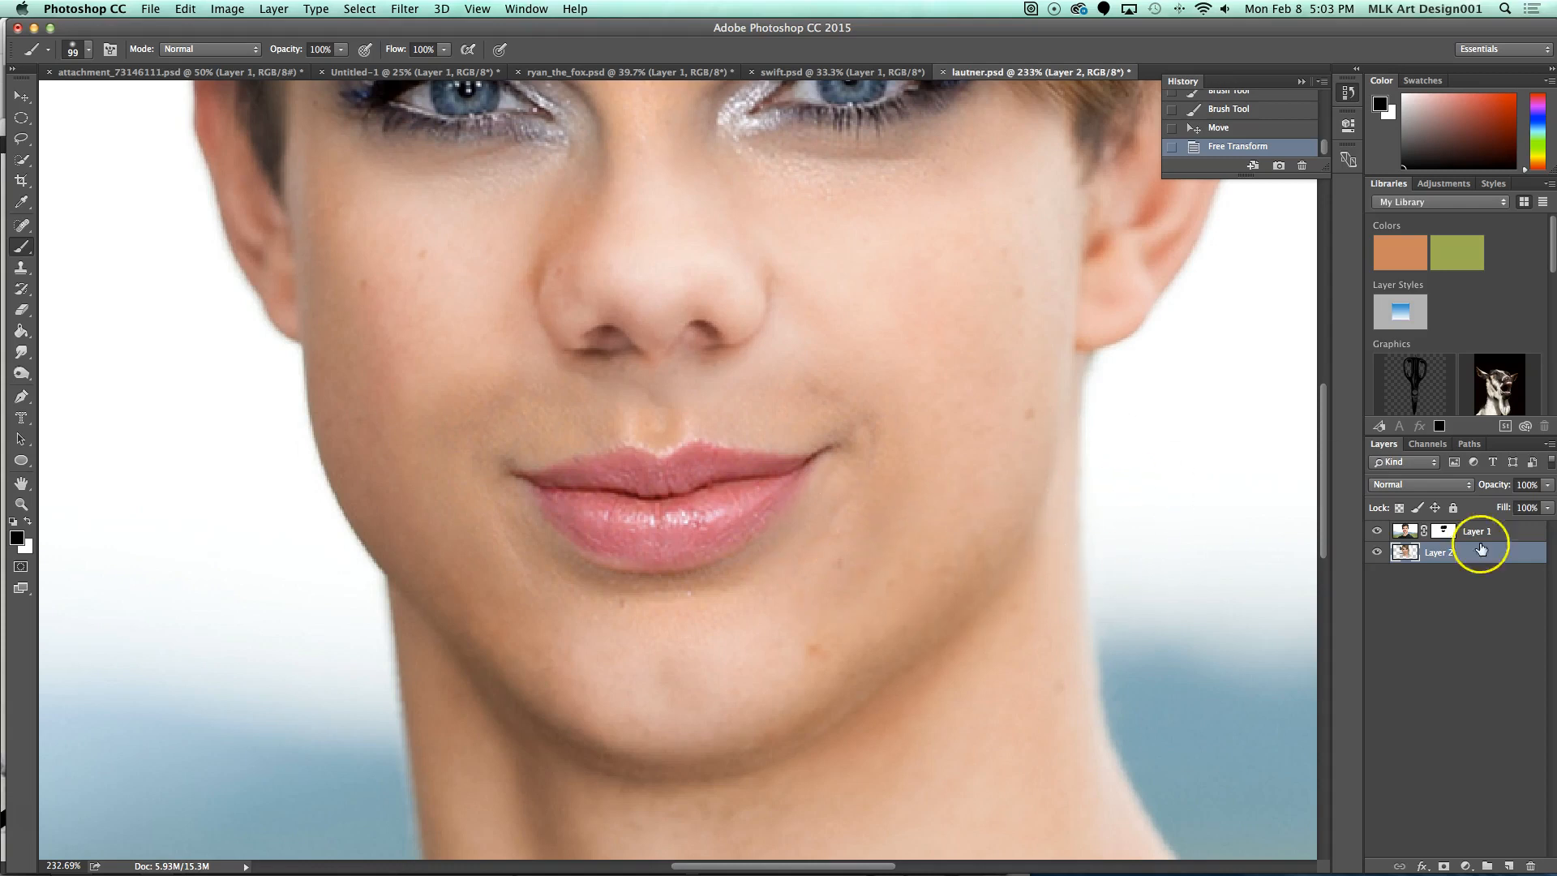
Step: Target Layer 1's mask and paint it black with a 60 px brush across the cheek beside the mouth and above the upper lip
click(1444, 531)
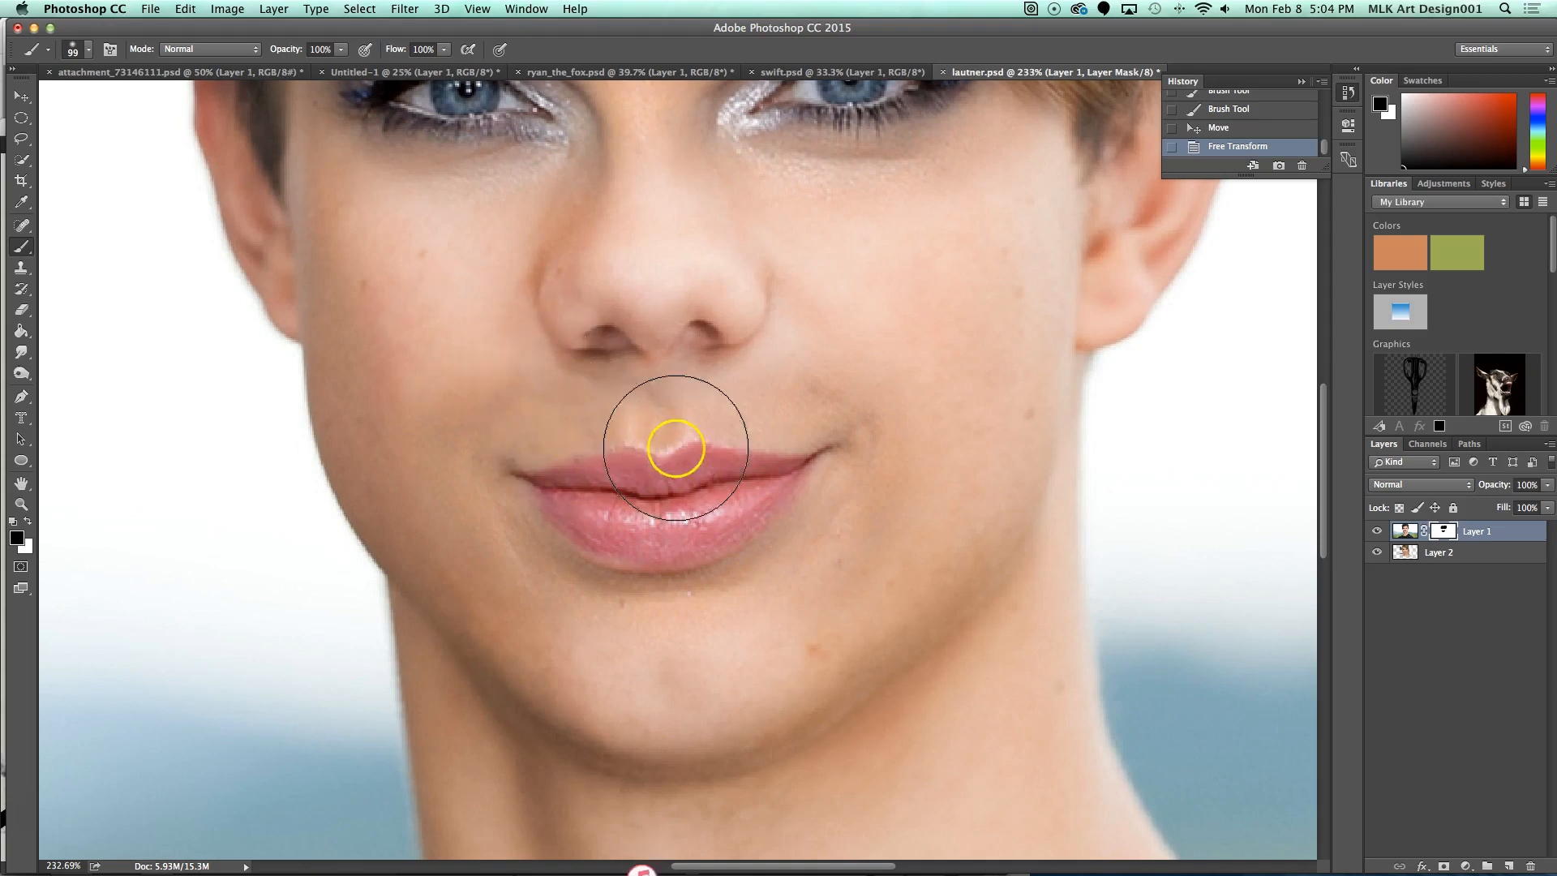
scroll(688, 389, up, 3)
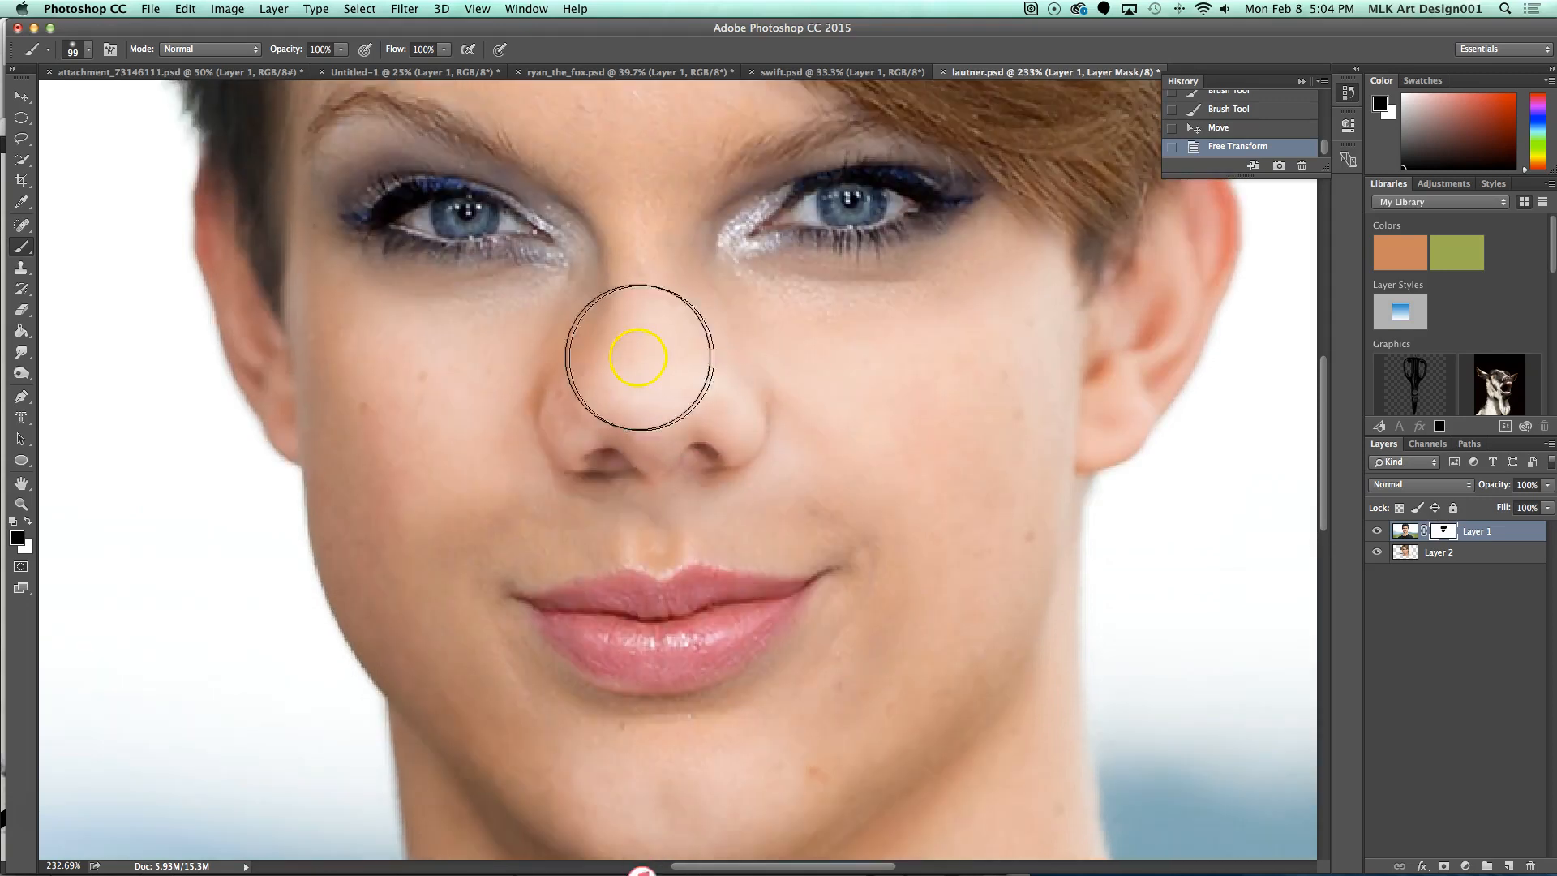
scroll(681, 388, up, 7)
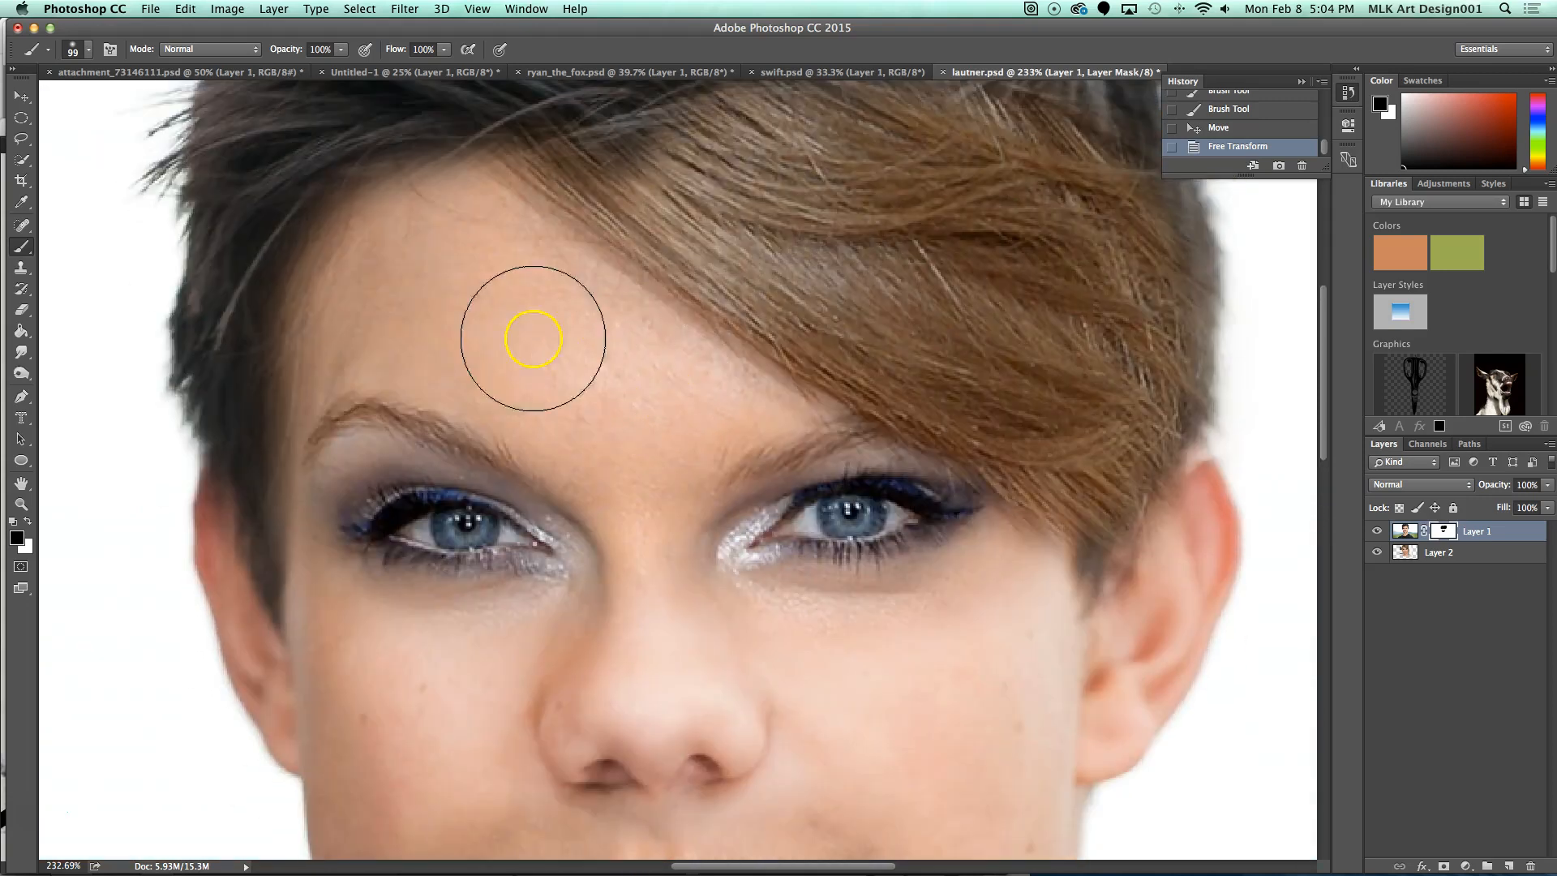
scroll(900, 620, down, 4)
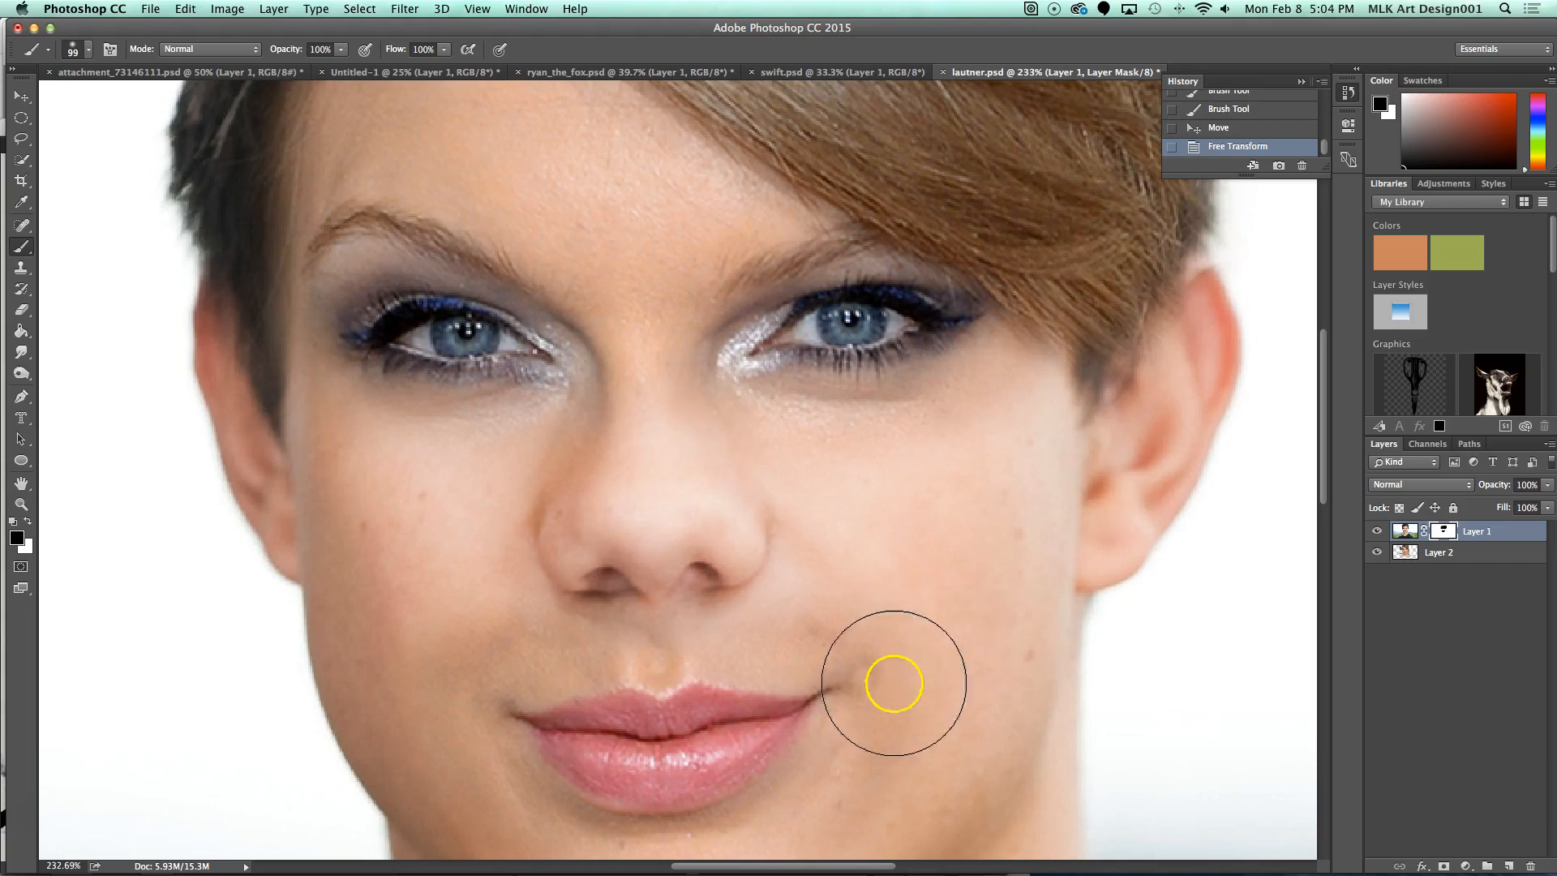
scroll(893, 678, down, 3)
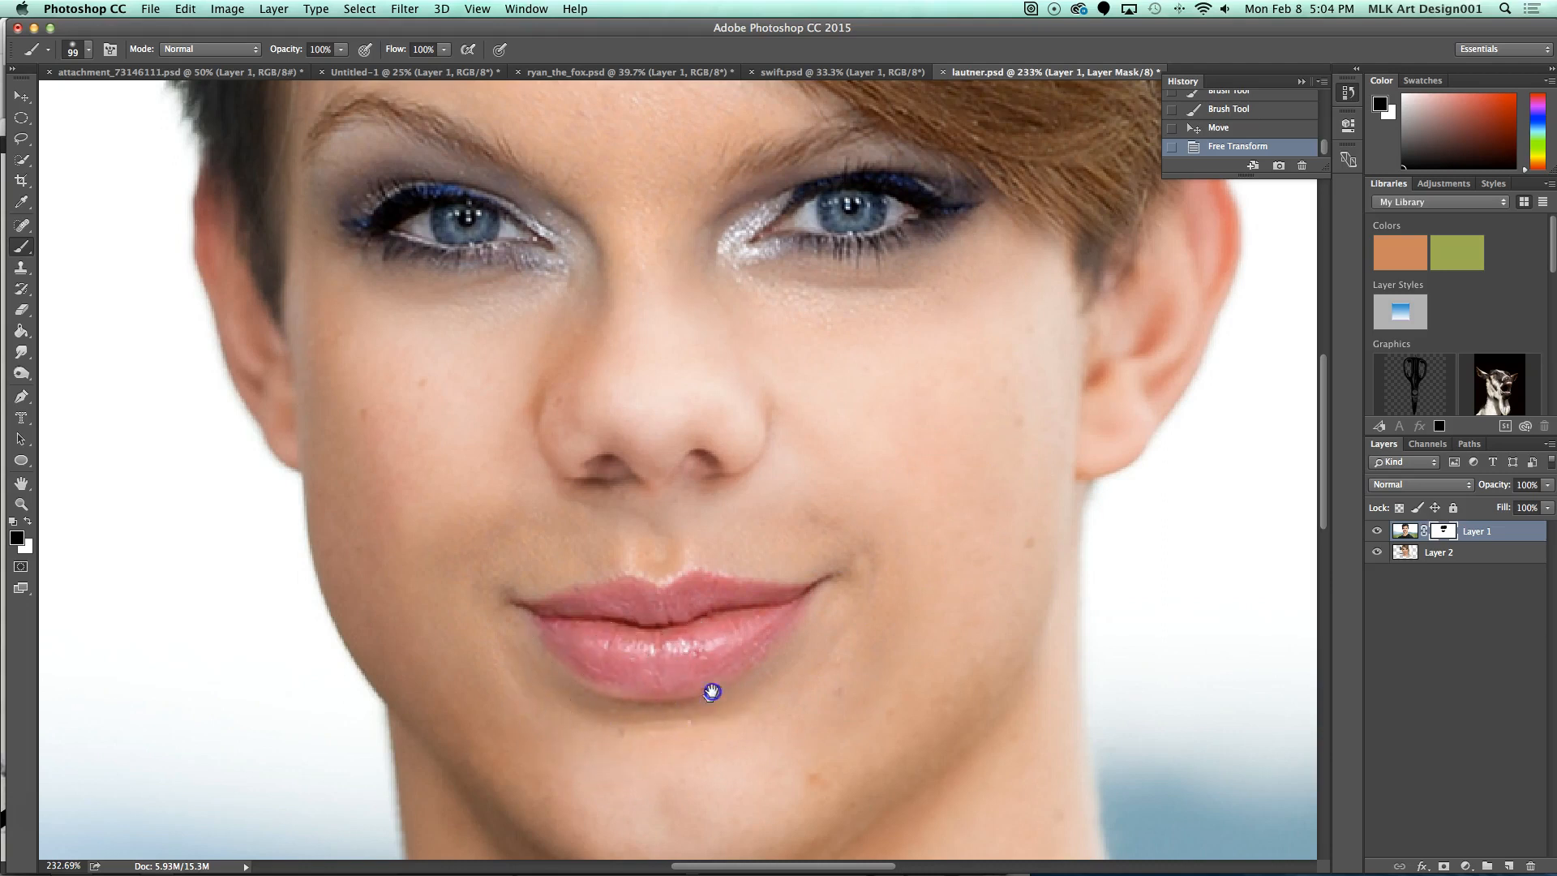
scroll(709, 692, down, 3)
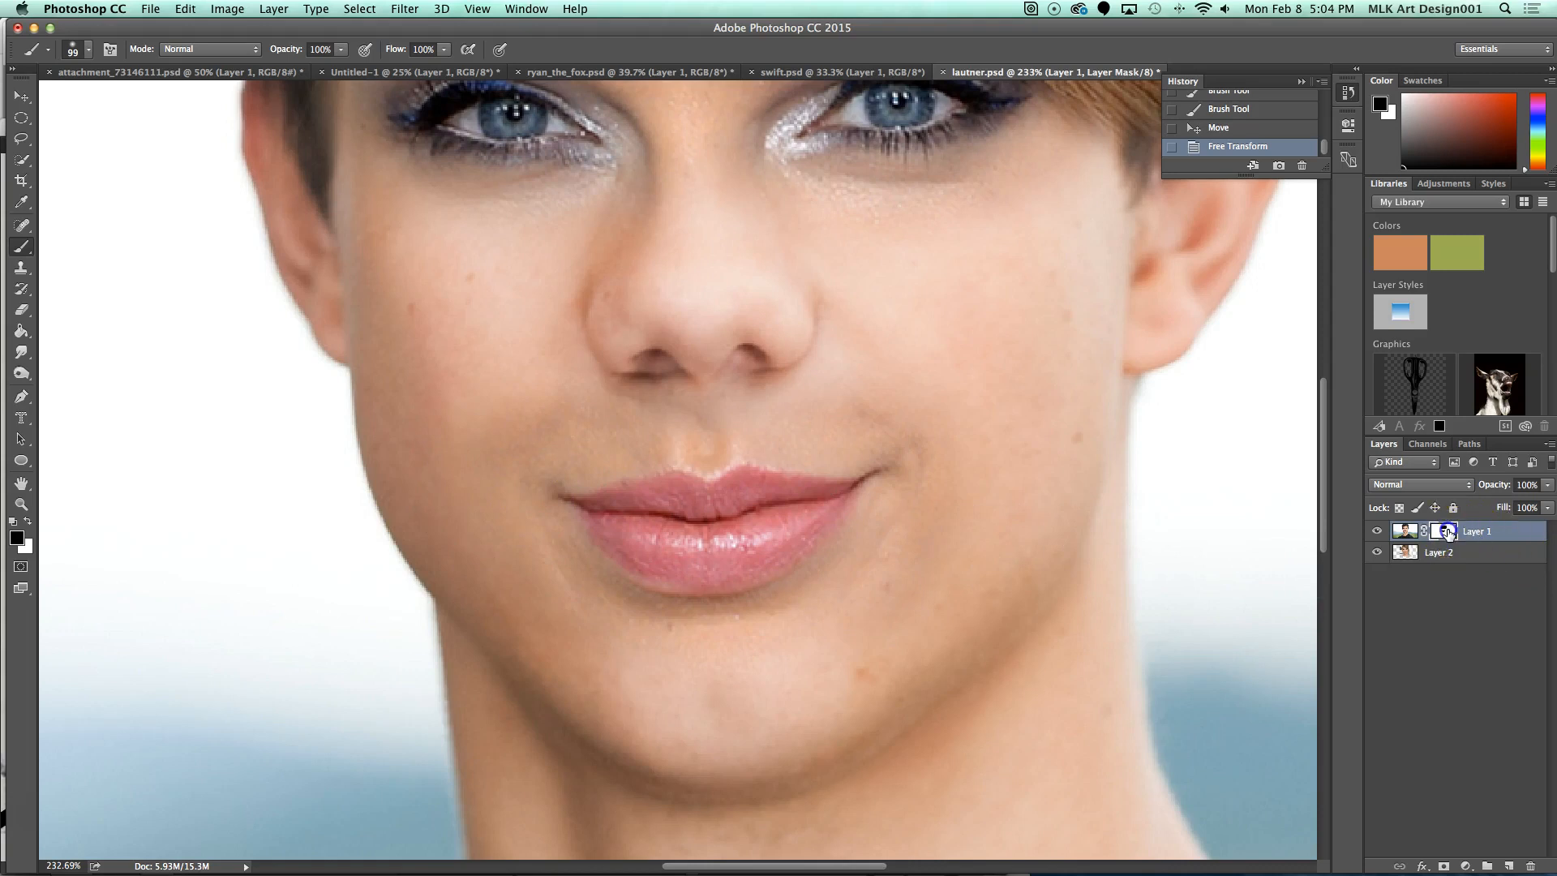
key(bracketleft)
key(bracketleft)
mouse_move(538, 489)
mouse_down()
mouse_move(460, 479)
mouse_move(501, 523)
mouse_move(552, 525)
mouse_move(441, 477)
mouse_up()
key(bracketleft)
key(bracketleft)
mouse_move(440, 479)
mouse_down()
mouse_move(473, 486)
mouse_move(601, 424)
mouse_move(597, 457)
mouse_move(646, 431)
mouse_move(699, 434)
mouse_move(692, 448)
mouse_up()
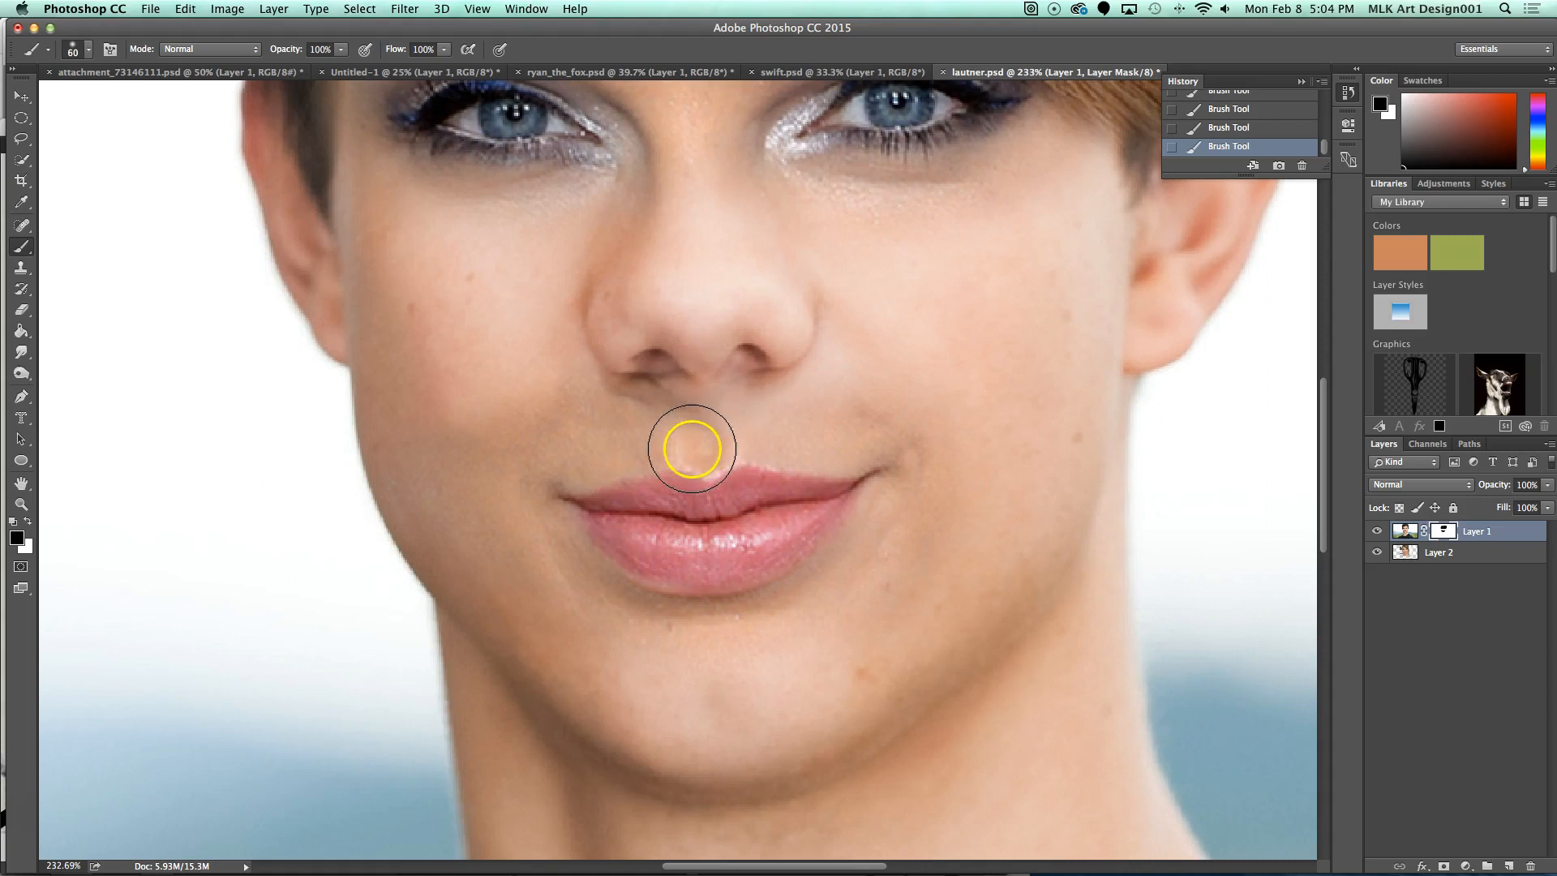
Step: Paint Layer 1's mask alternately white and black over the nose, finishing with white to restore Layer 1's own nose
key(x)
drag(678, 372, 641, 349)
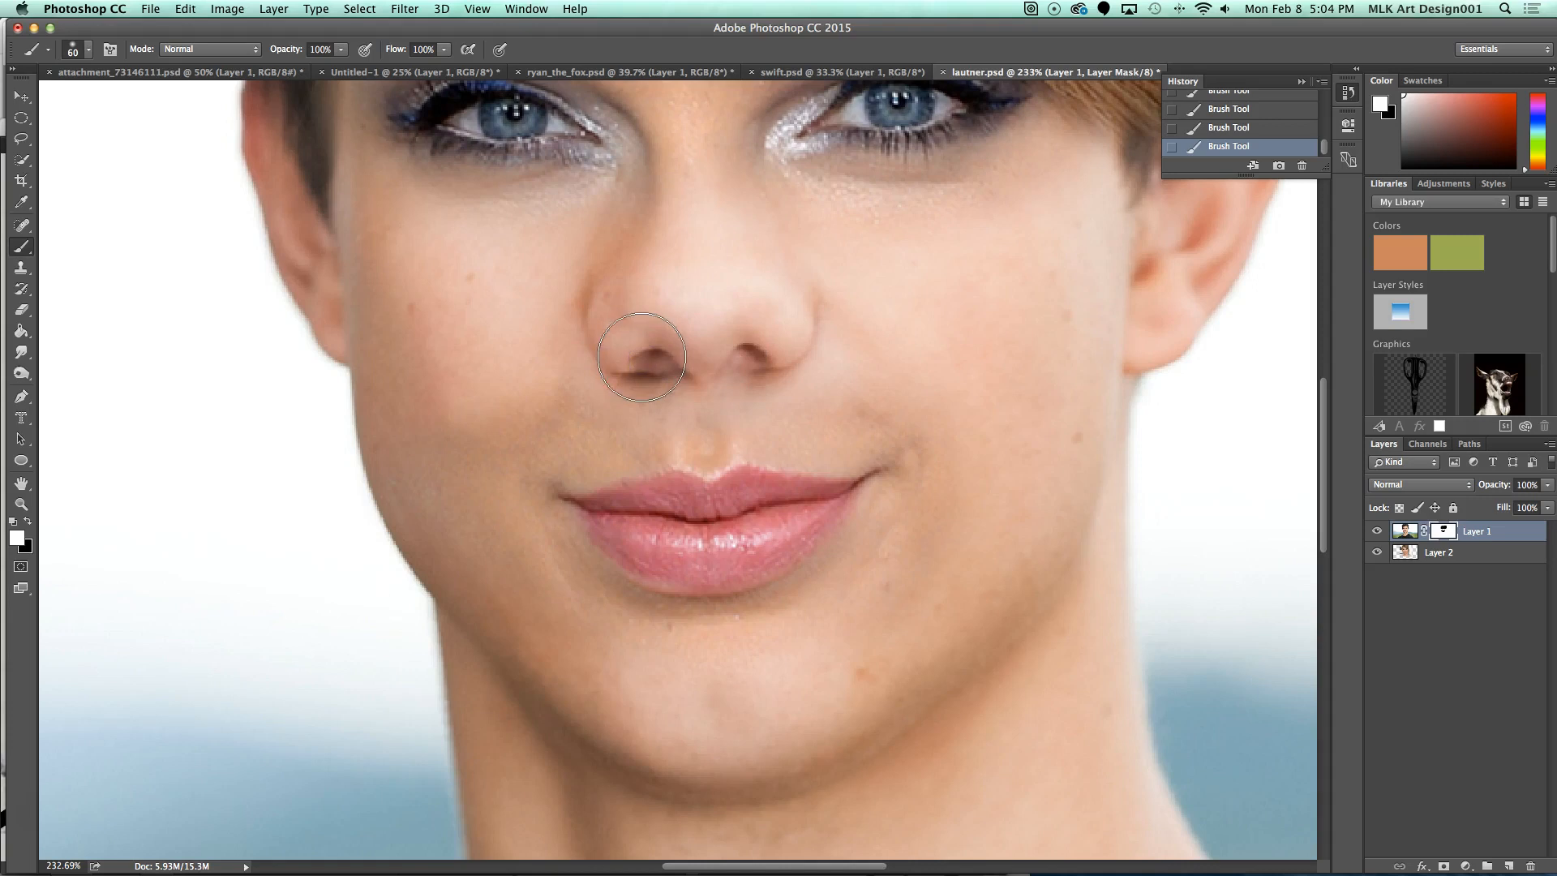
key(x)
click(695, 359)
mouse_move(643, 355)
mouse_down()
mouse_move(719, 364)
mouse_move(739, 347)
mouse_move(740, 366)
mouse_move(705, 369)
mouse_move(736, 373)
mouse_move(753, 332)
mouse_move(745, 297)
mouse_move(660, 324)
mouse_move(640, 282)
mouse_move(726, 288)
mouse_move(760, 352)
mouse_up()
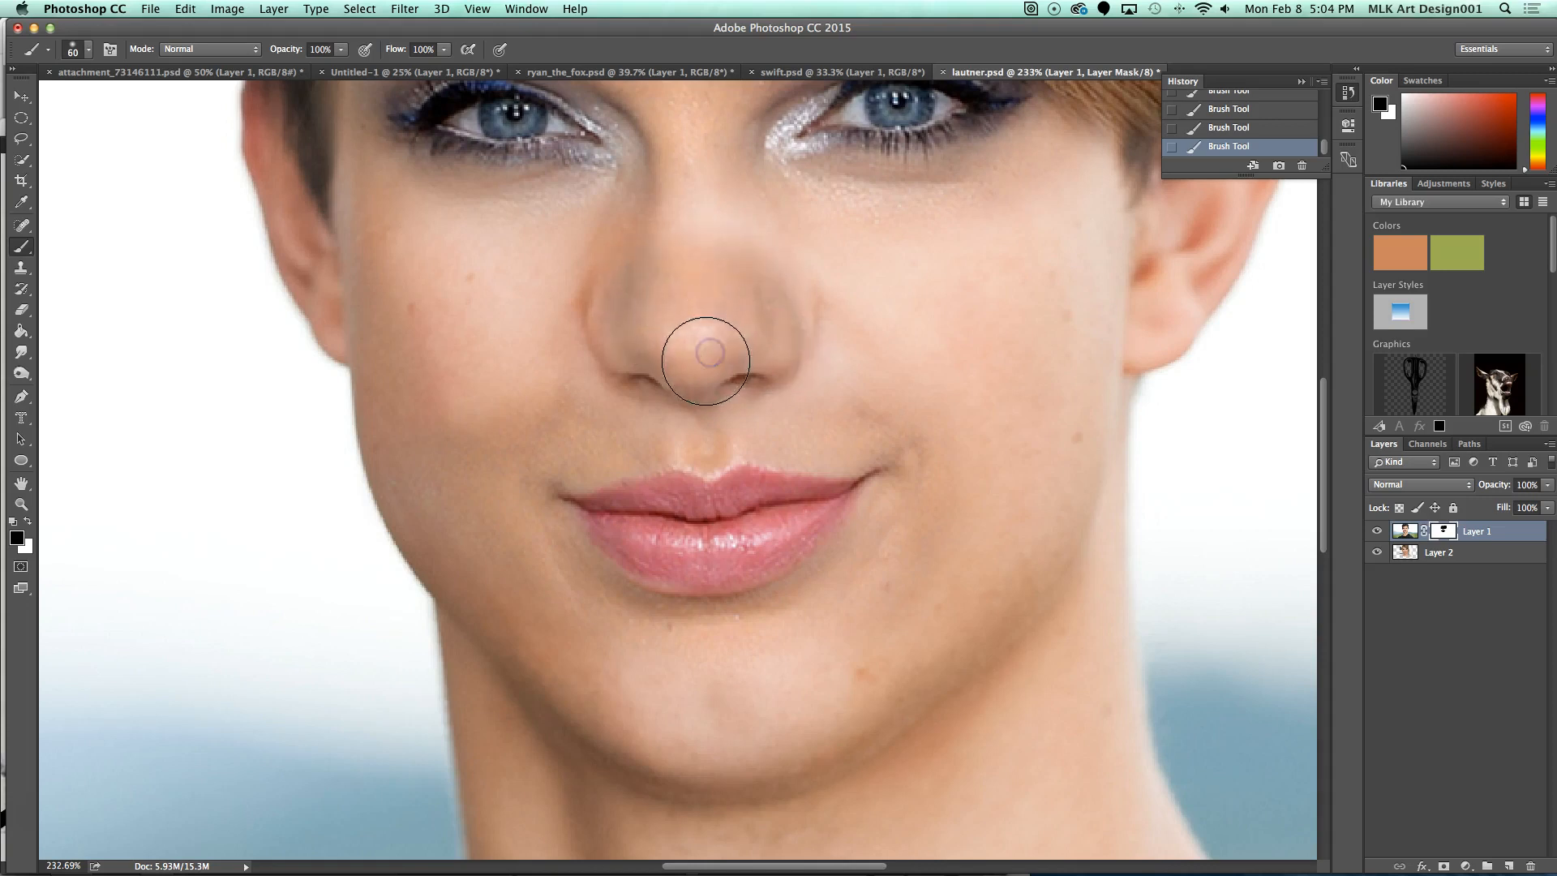
key(z)
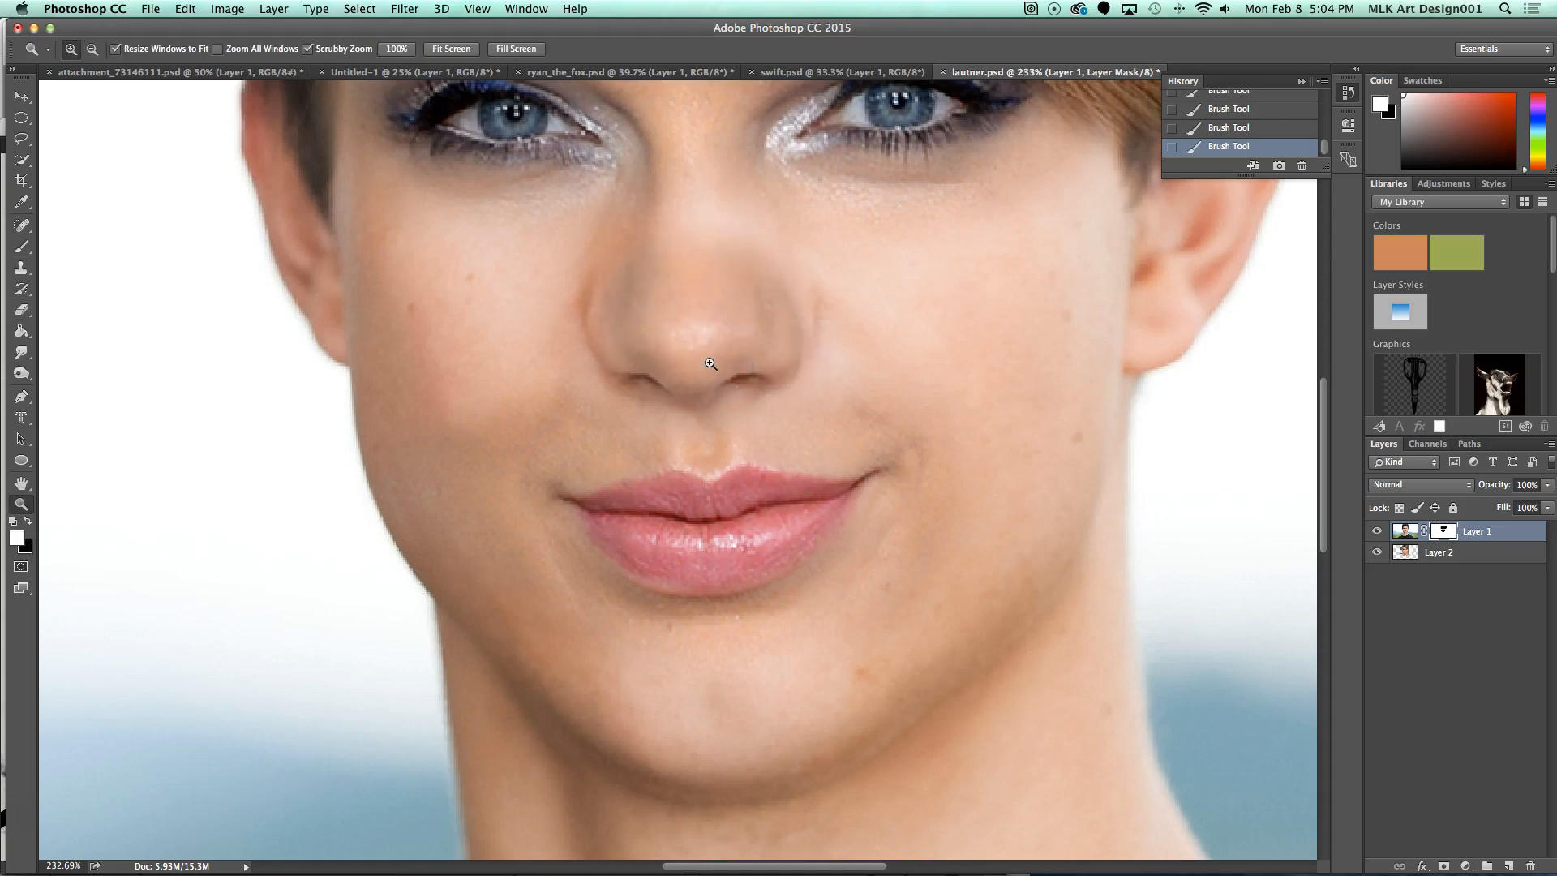
key(b)
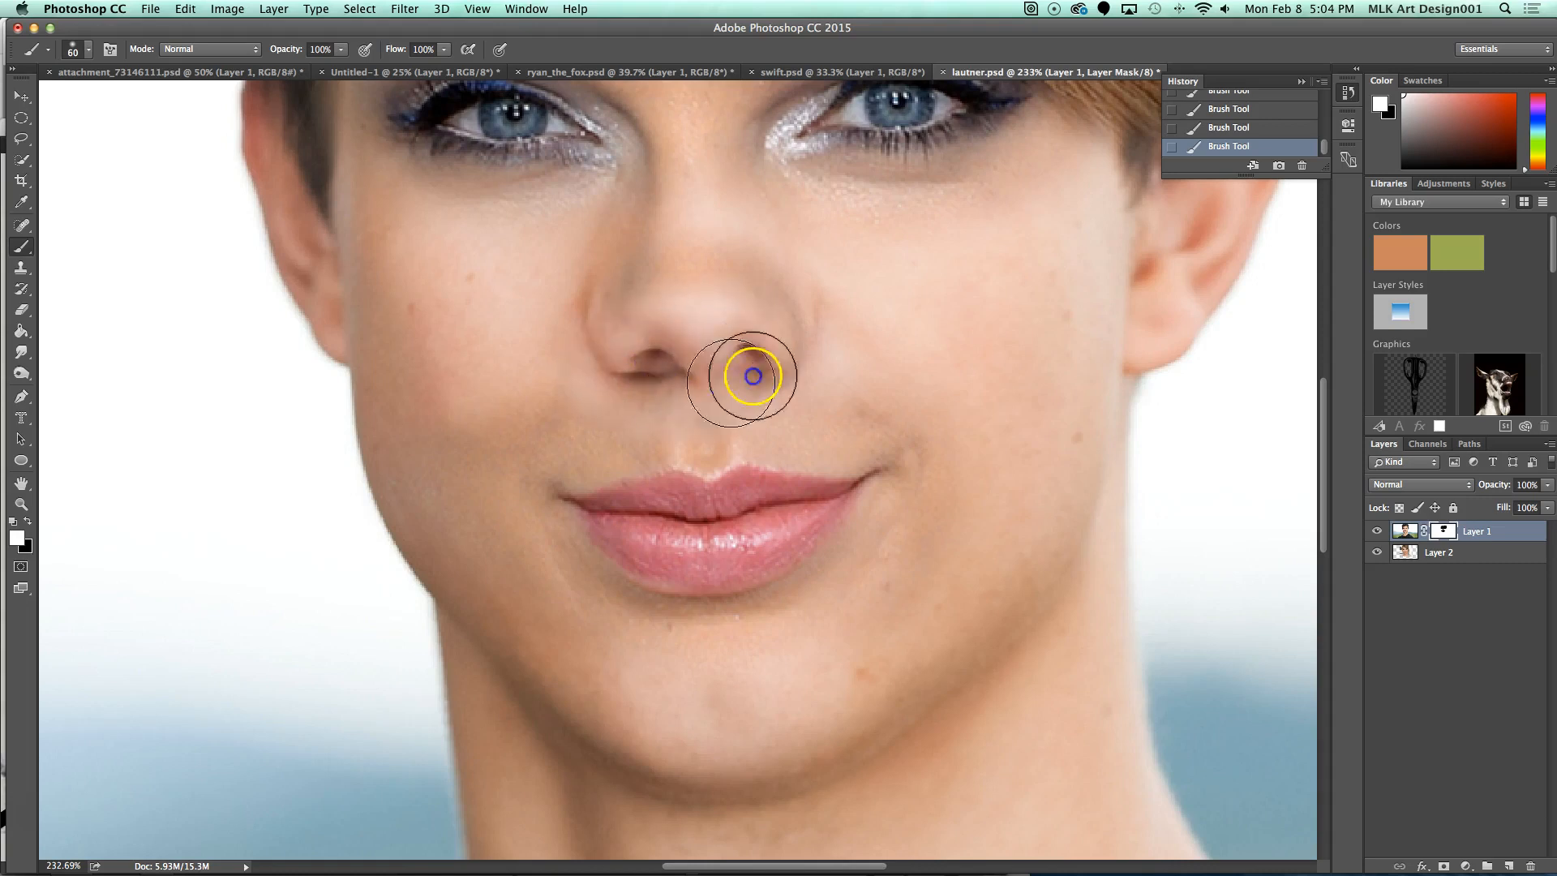
click(721, 276)
Step: Examine the blended cheeks, hair and eyes up close, and view the whole composite
drag(869, 429, 900, 445)
mouse_move(1083, 429)
mouse_down()
mouse_move(1086, 442)
mouse_move(1069, 423)
mouse_up()
drag(1079, 296, 1085, 288)
click(1025, 316)
drag(957, 302, 897, 573)
mouse_move(1050, 254)
mouse_down()
mouse_move(1062, 412)
mouse_move(1143, 517)
mouse_move(1223, 554)
mouse_move(1233, 540)
mouse_move(1182, 632)
mouse_up()
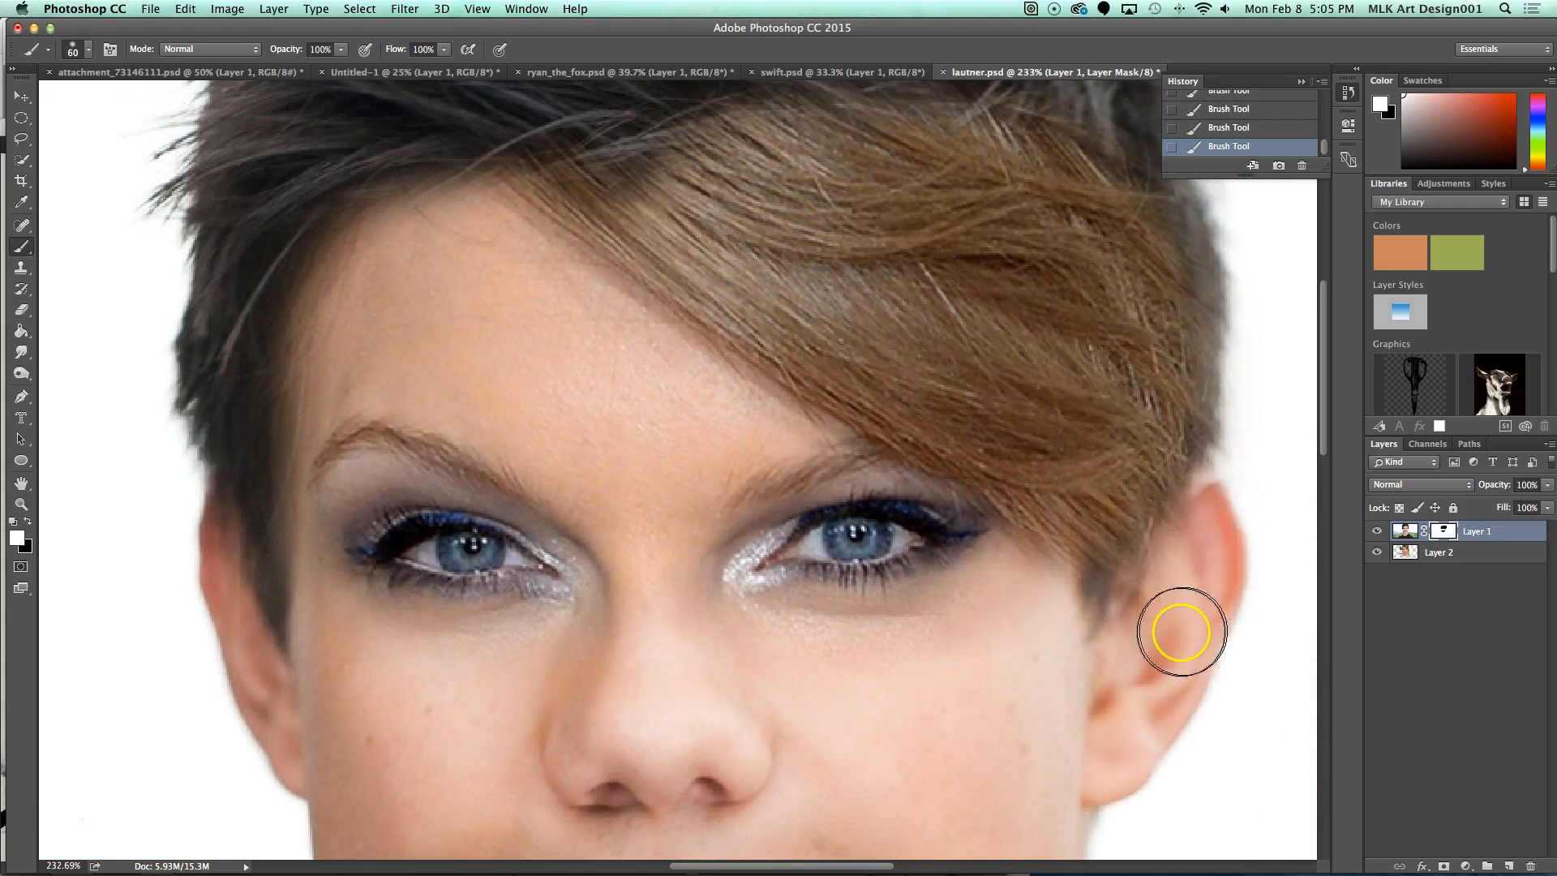
drag(1150, 558, 1076, 538)
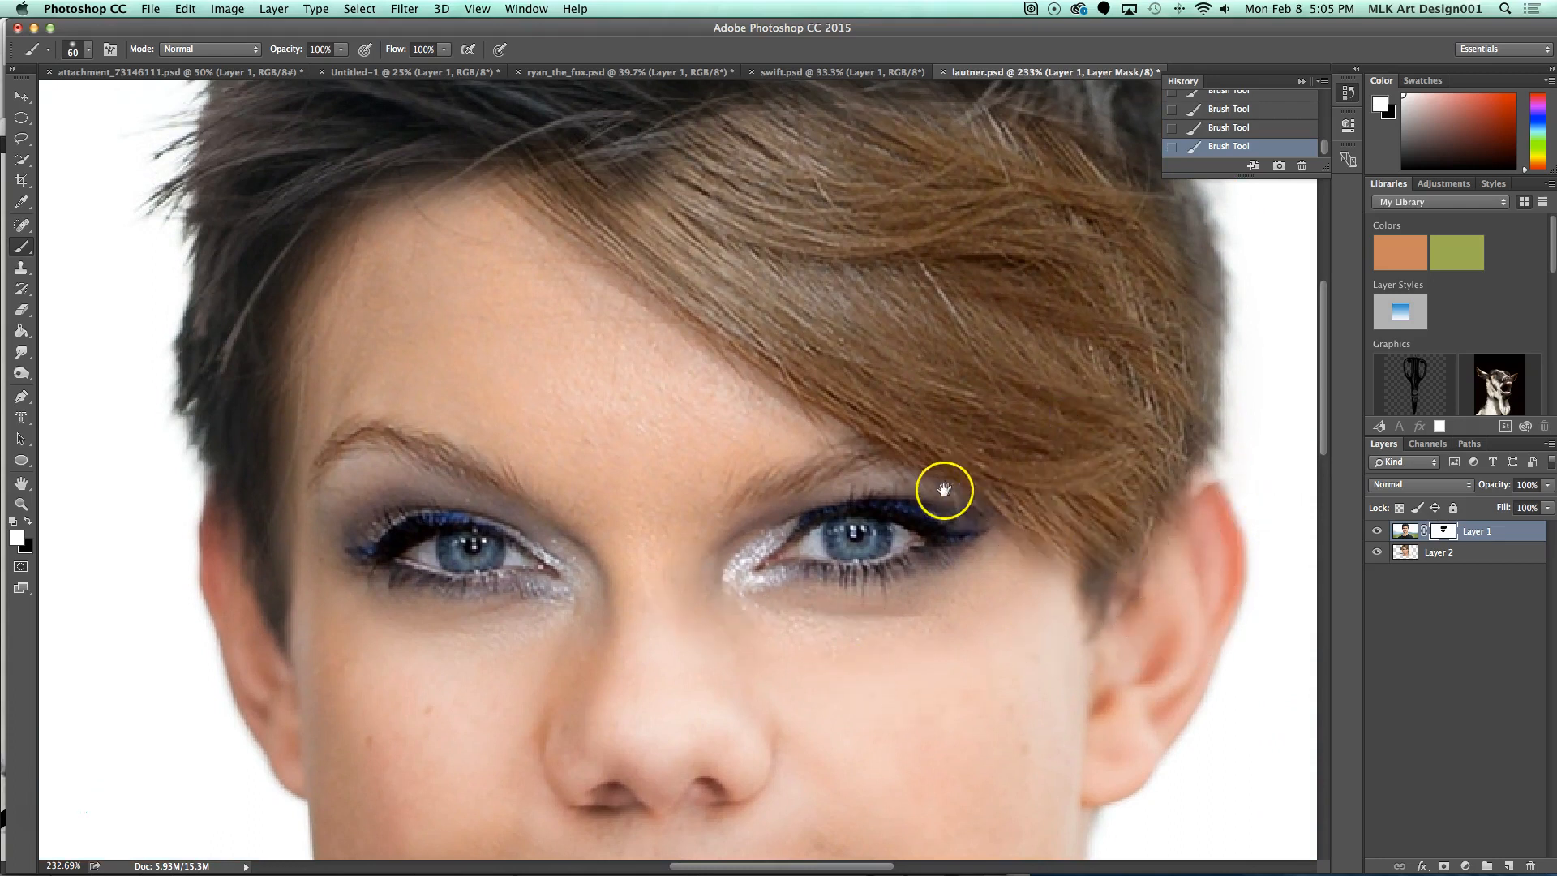
drag(944, 490, 828, 403)
mouse_move(790, 552)
mouse_down()
mouse_move(897, 410)
mouse_move(897, 333)
mouse_up()
drag(844, 421, 824, 417)
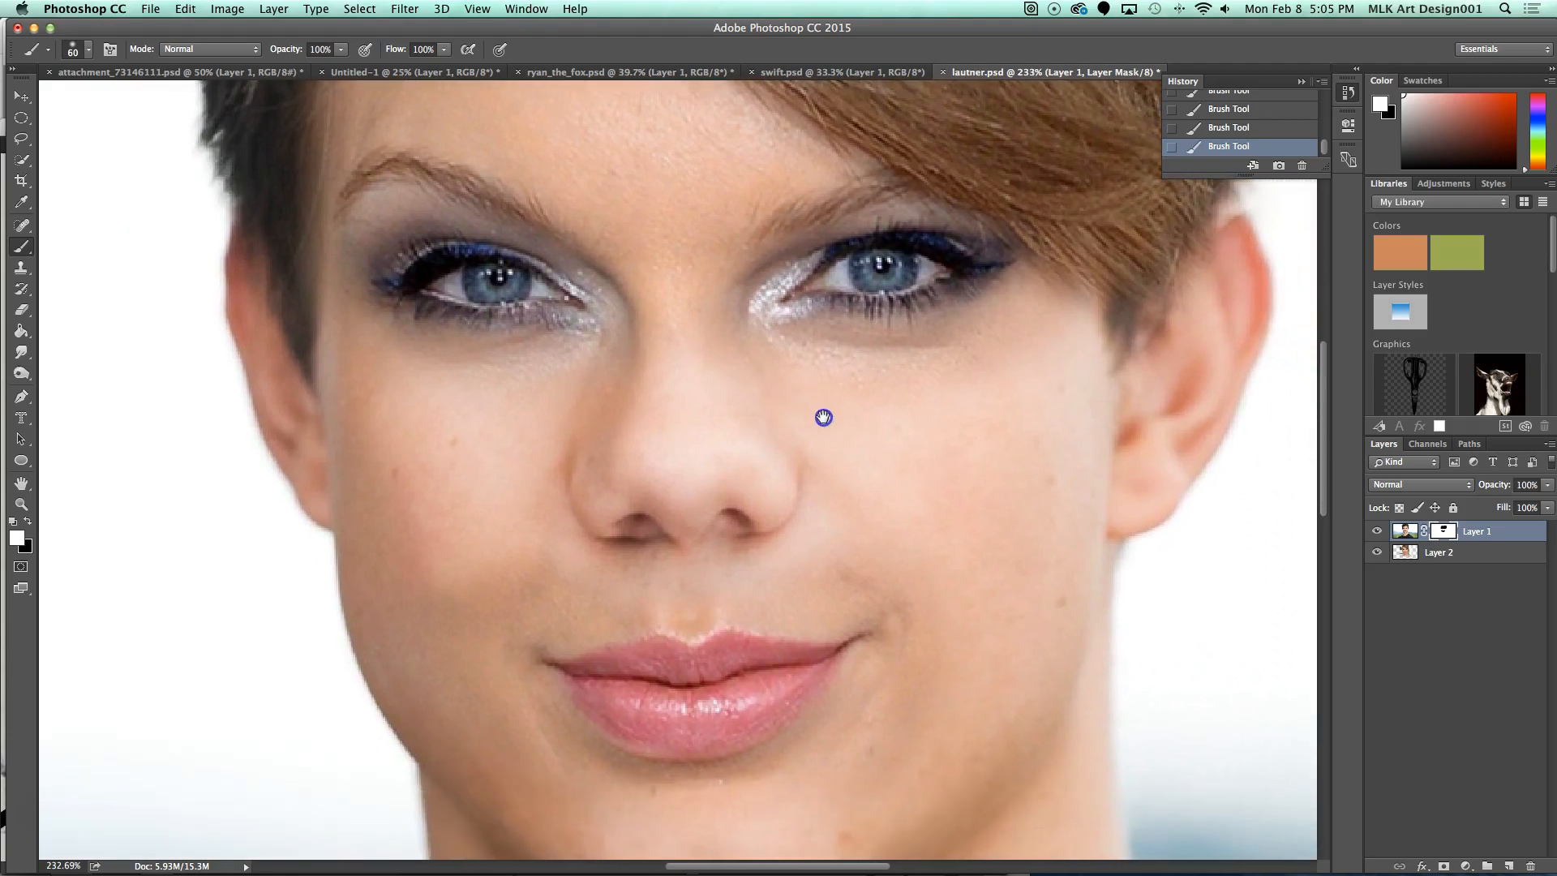
key(z)
drag(901, 613, 856, 559)
drag(947, 645, 797, 595)
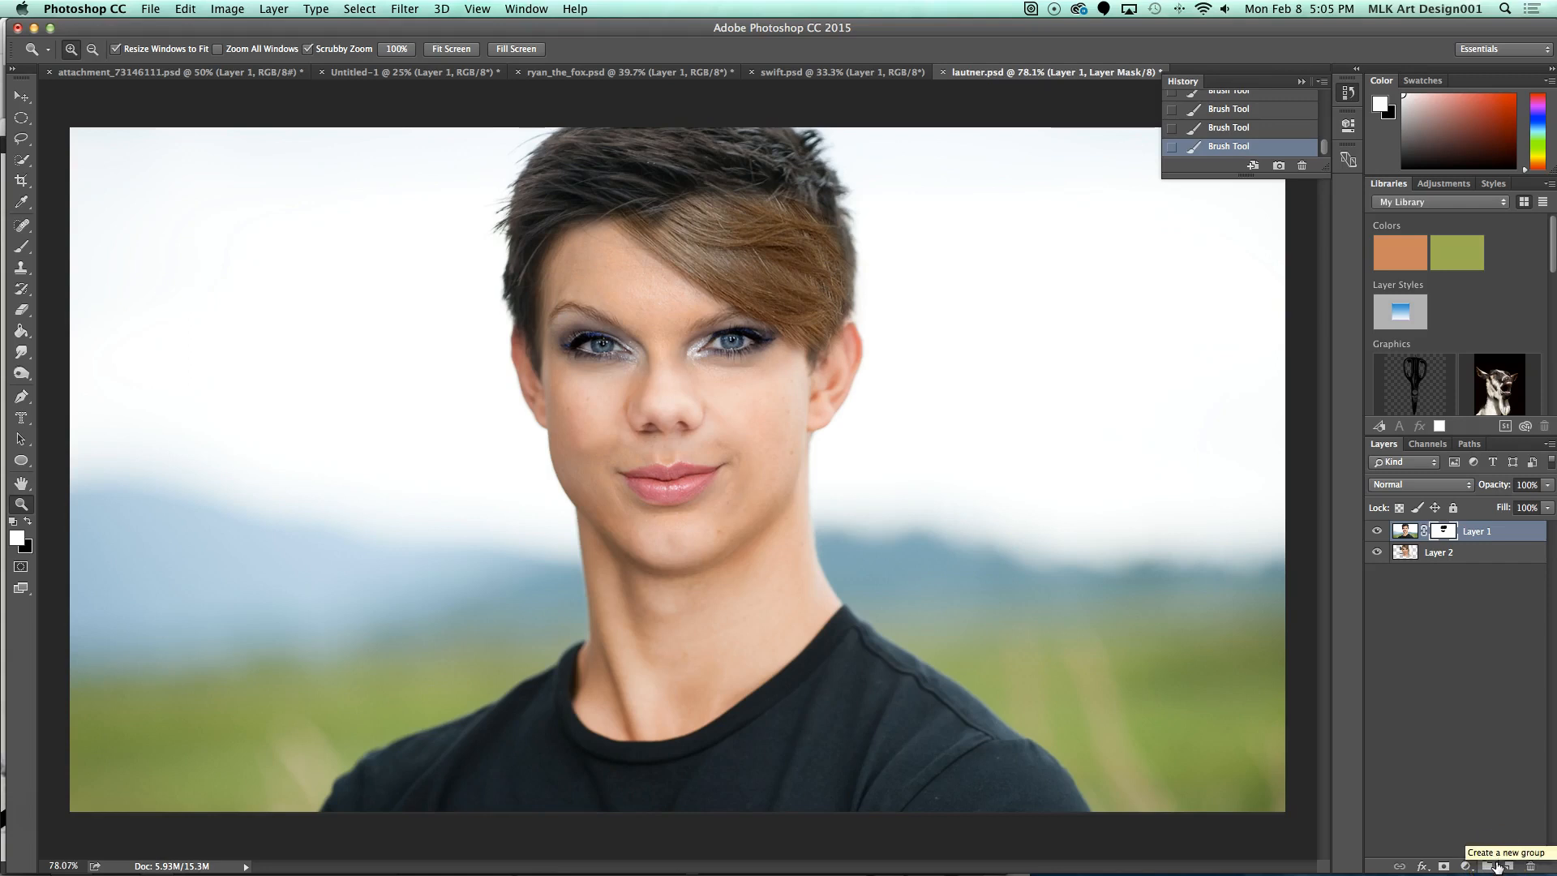
Step: Add a Black & White adjustment layer with the Default preset above Layer 1
click(1465, 867)
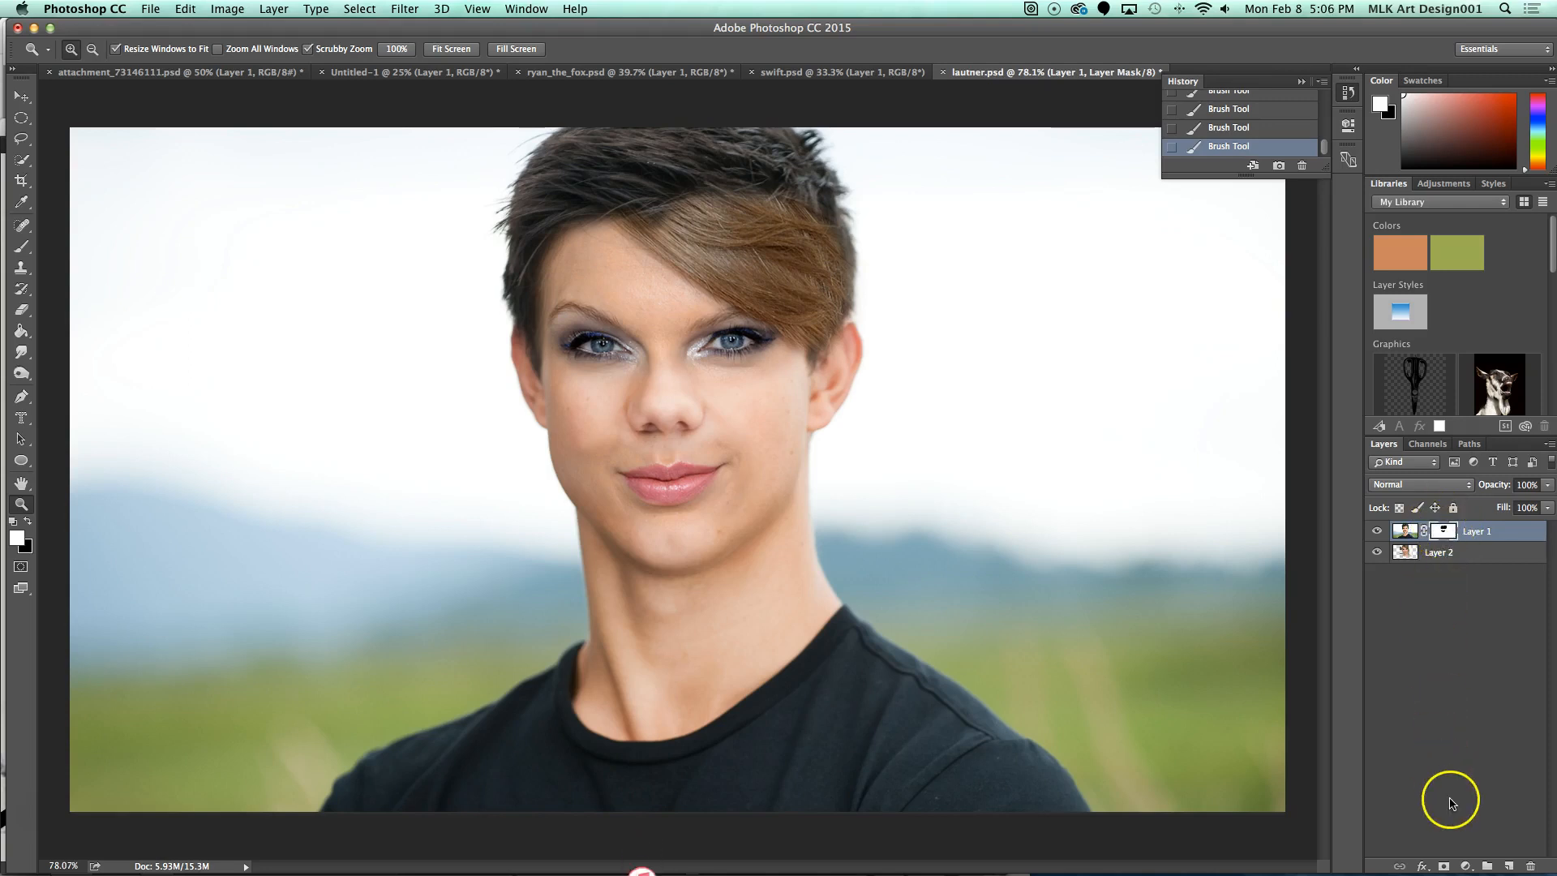
click(1466, 866)
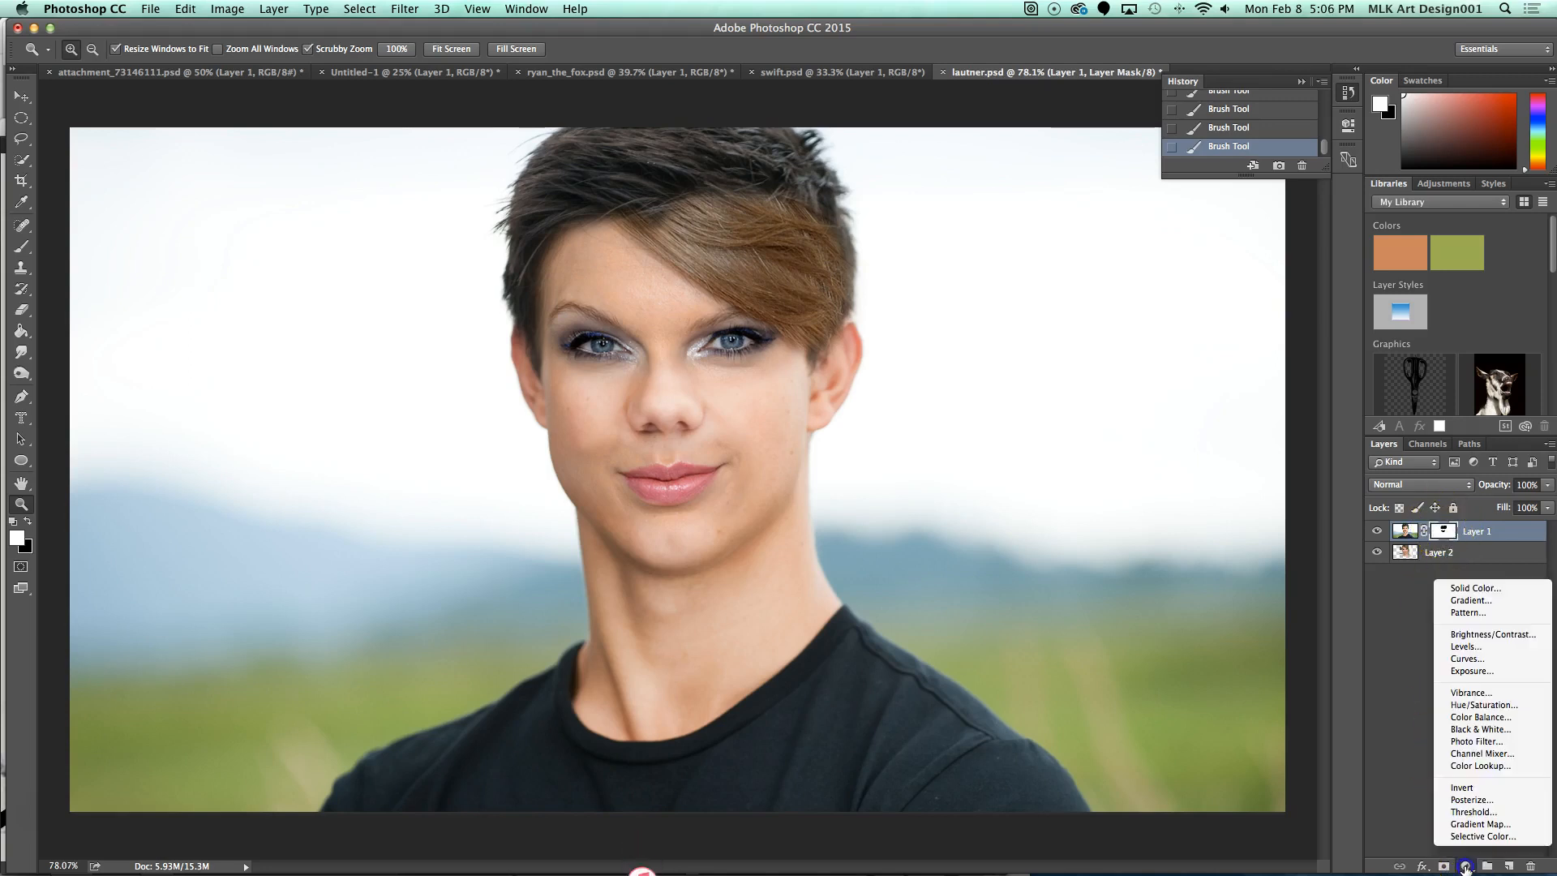
click(1478, 664)
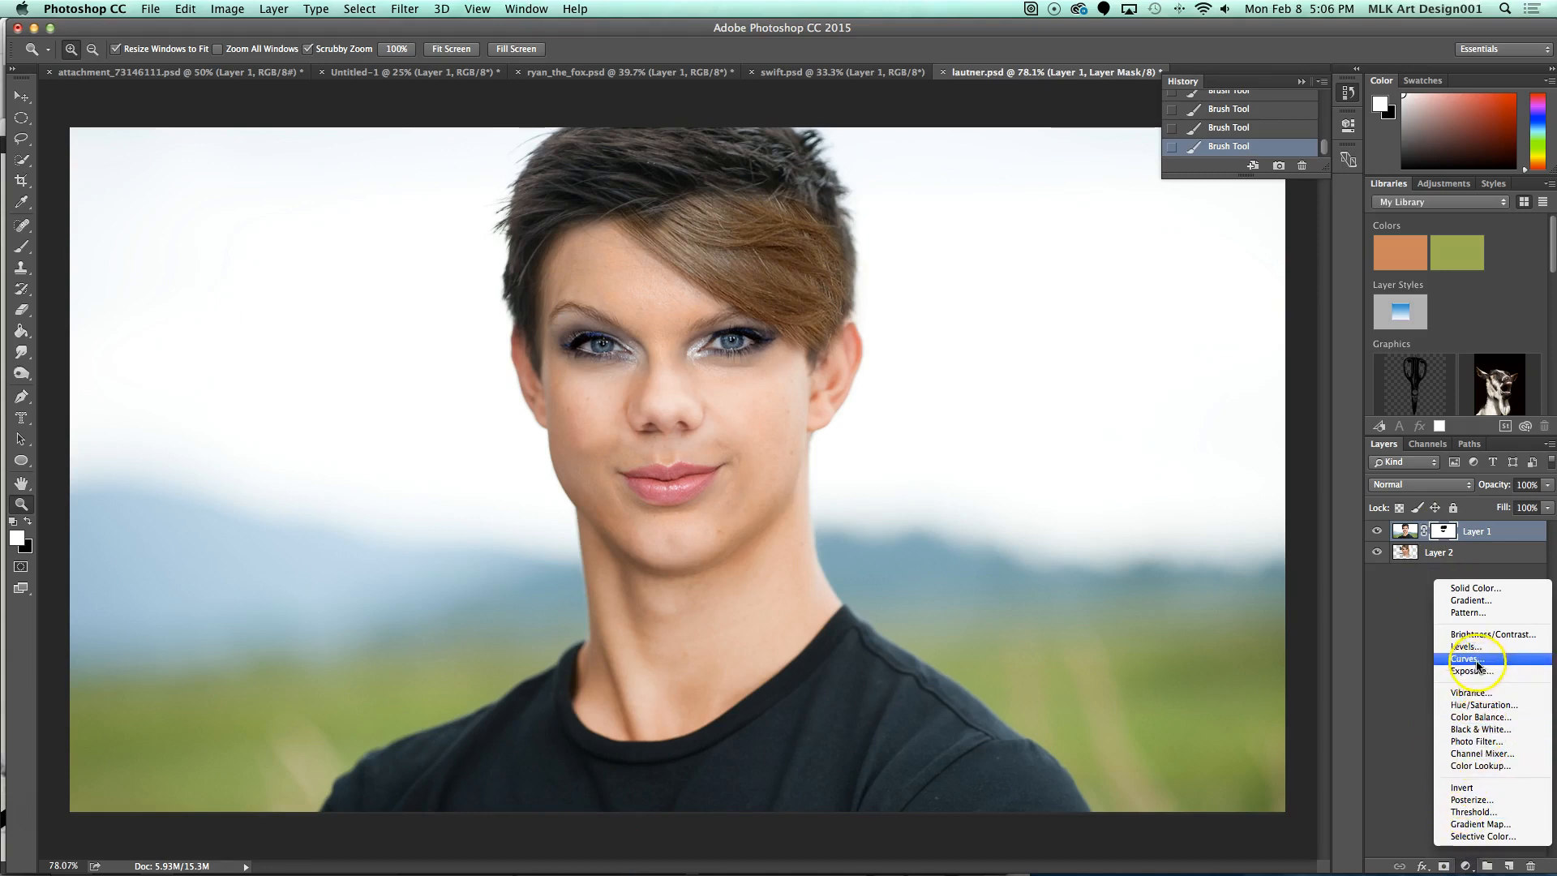
click(1481, 730)
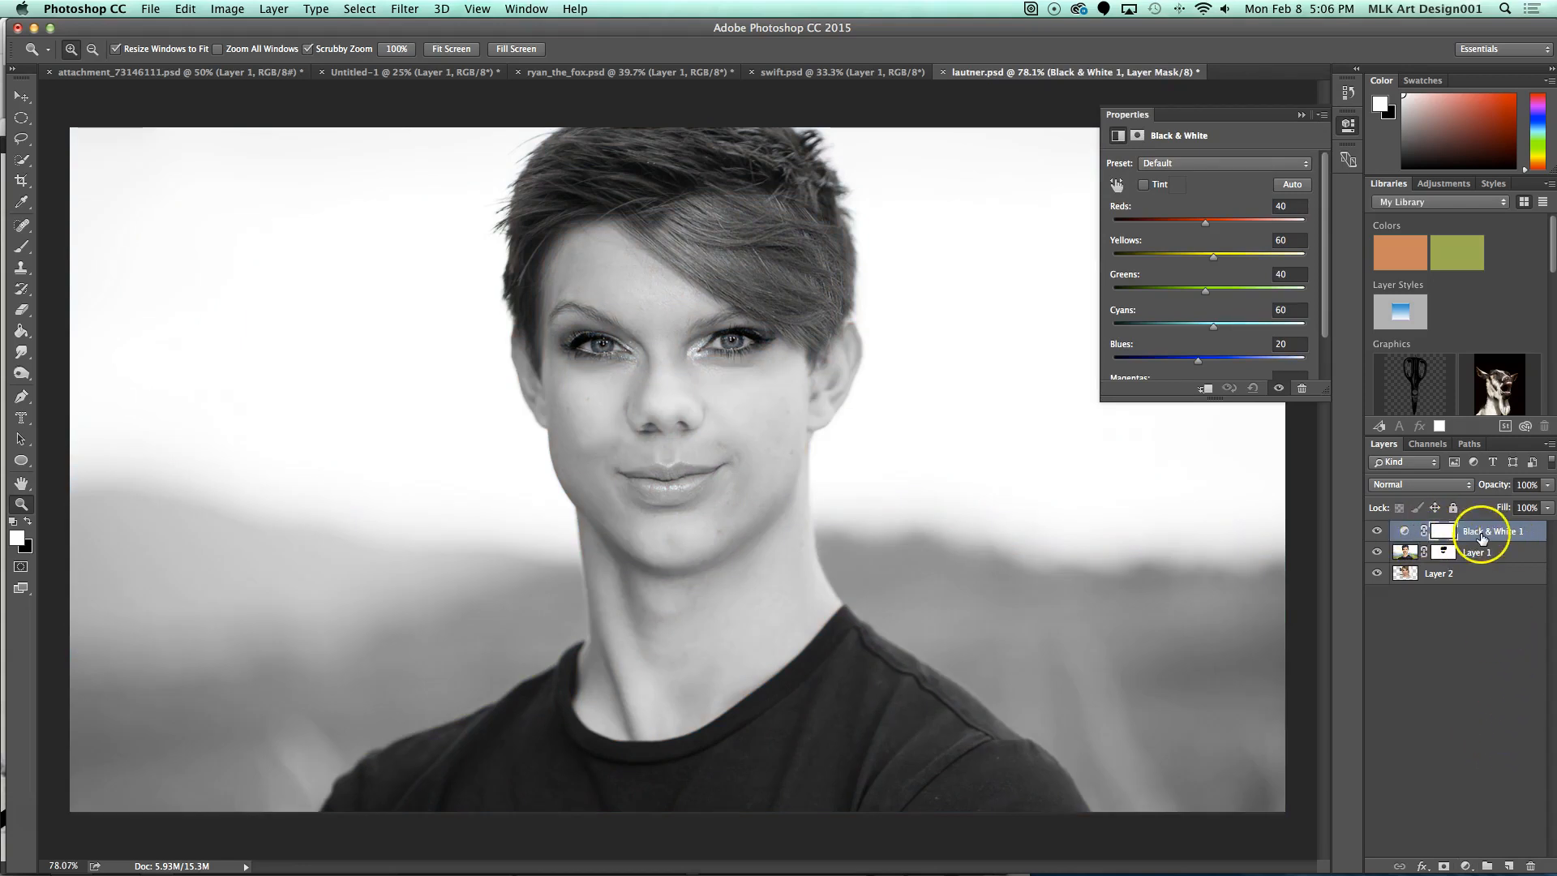
Step: Try painting black on the Black & White mask across the neck and background with a 125 px brush, and restore the mask to white
click(1447, 534)
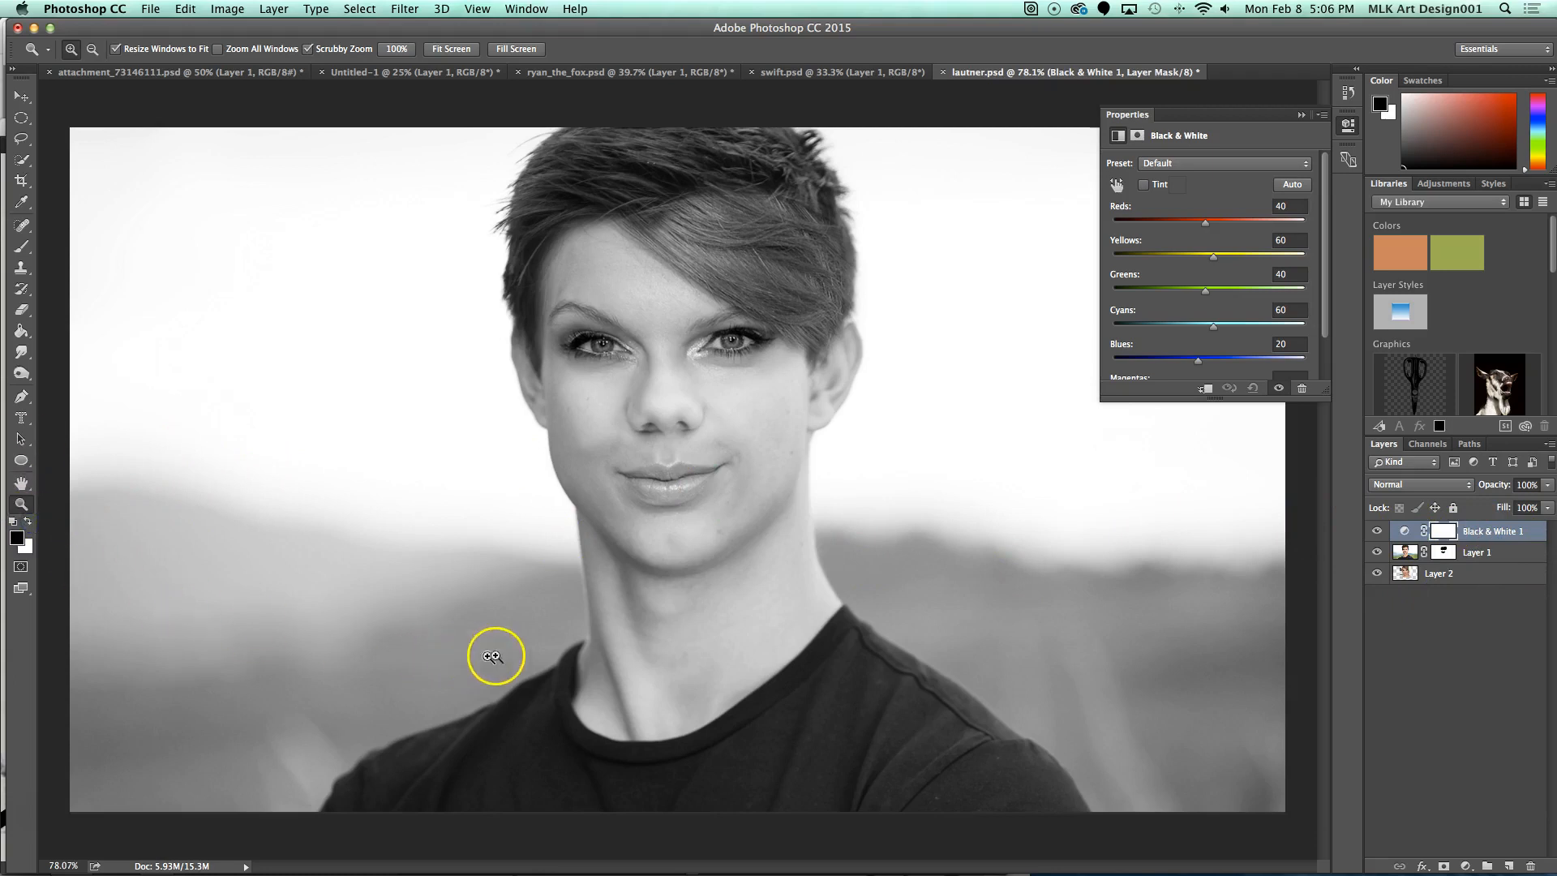
click(21, 247)
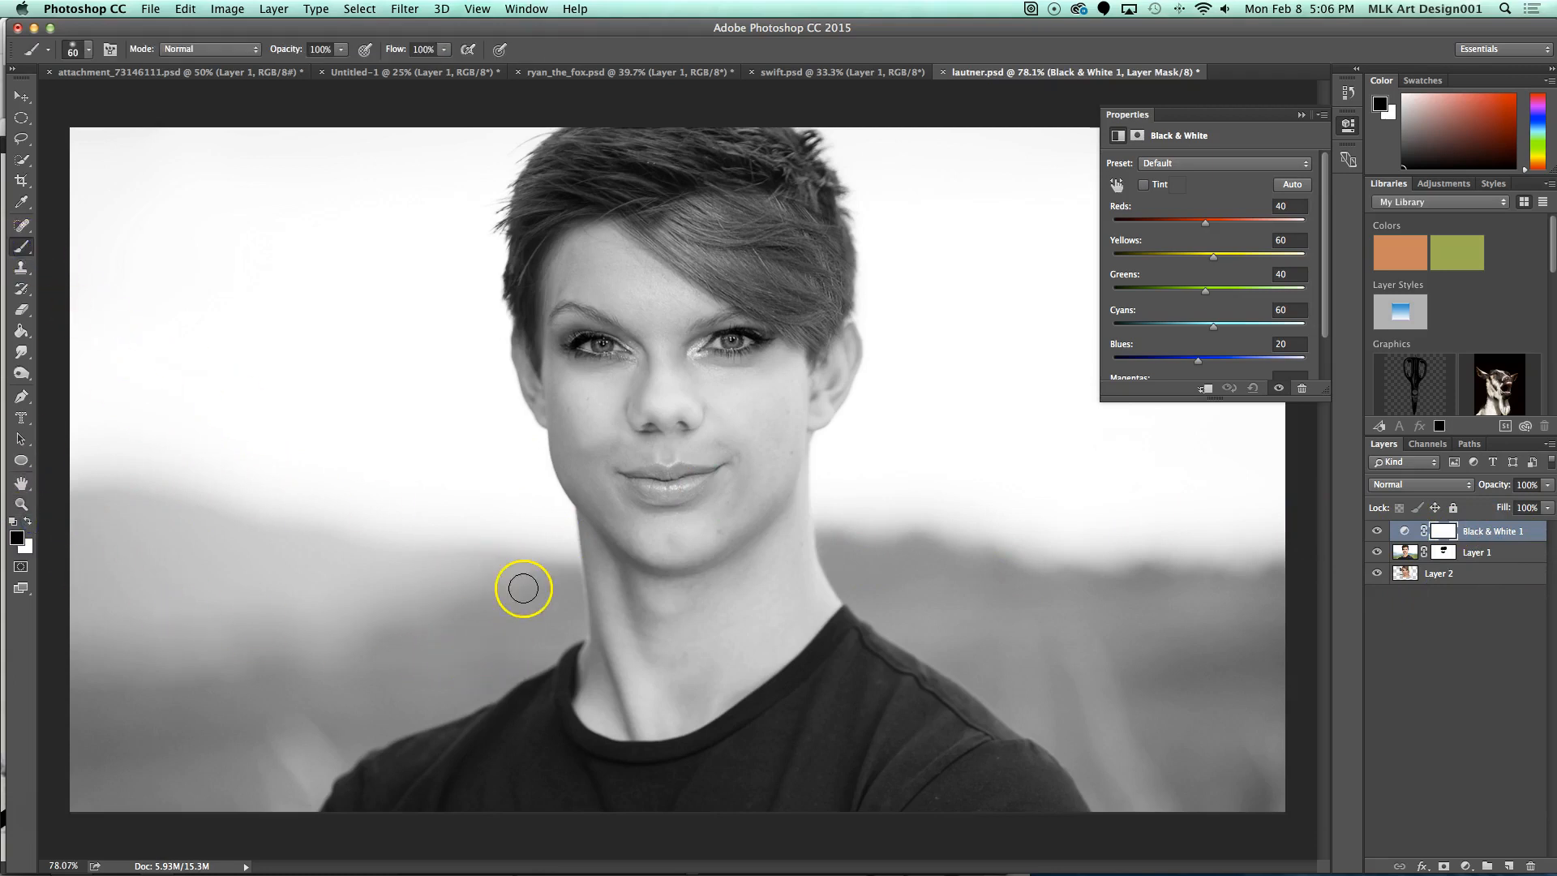
key(bracketright)
key(bracketright)
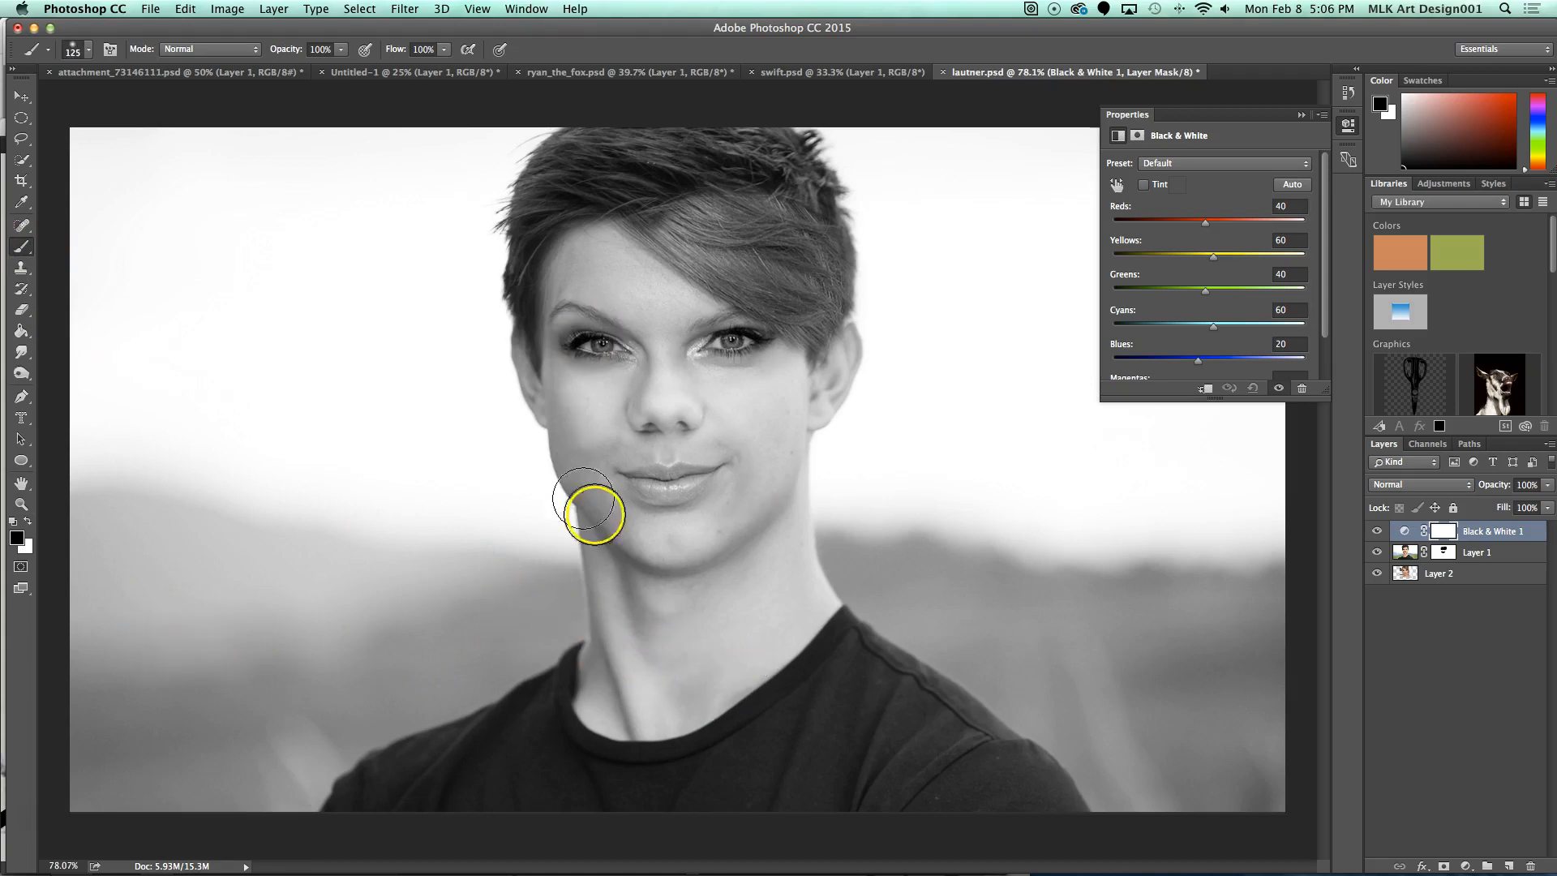
mouse_move(741, 605)
mouse_down()
mouse_move(605, 631)
mouse_move(575, 581)
mouse_move(660, 638)
mouse_move(820, 584)
mouse_move(838, 547)
mouse_move(736, 633)
mouse_move(534, 562)
mouse_move(576, 594)
mouse_move(781, 626)
mouse_move(883, 574)
mouse_up()
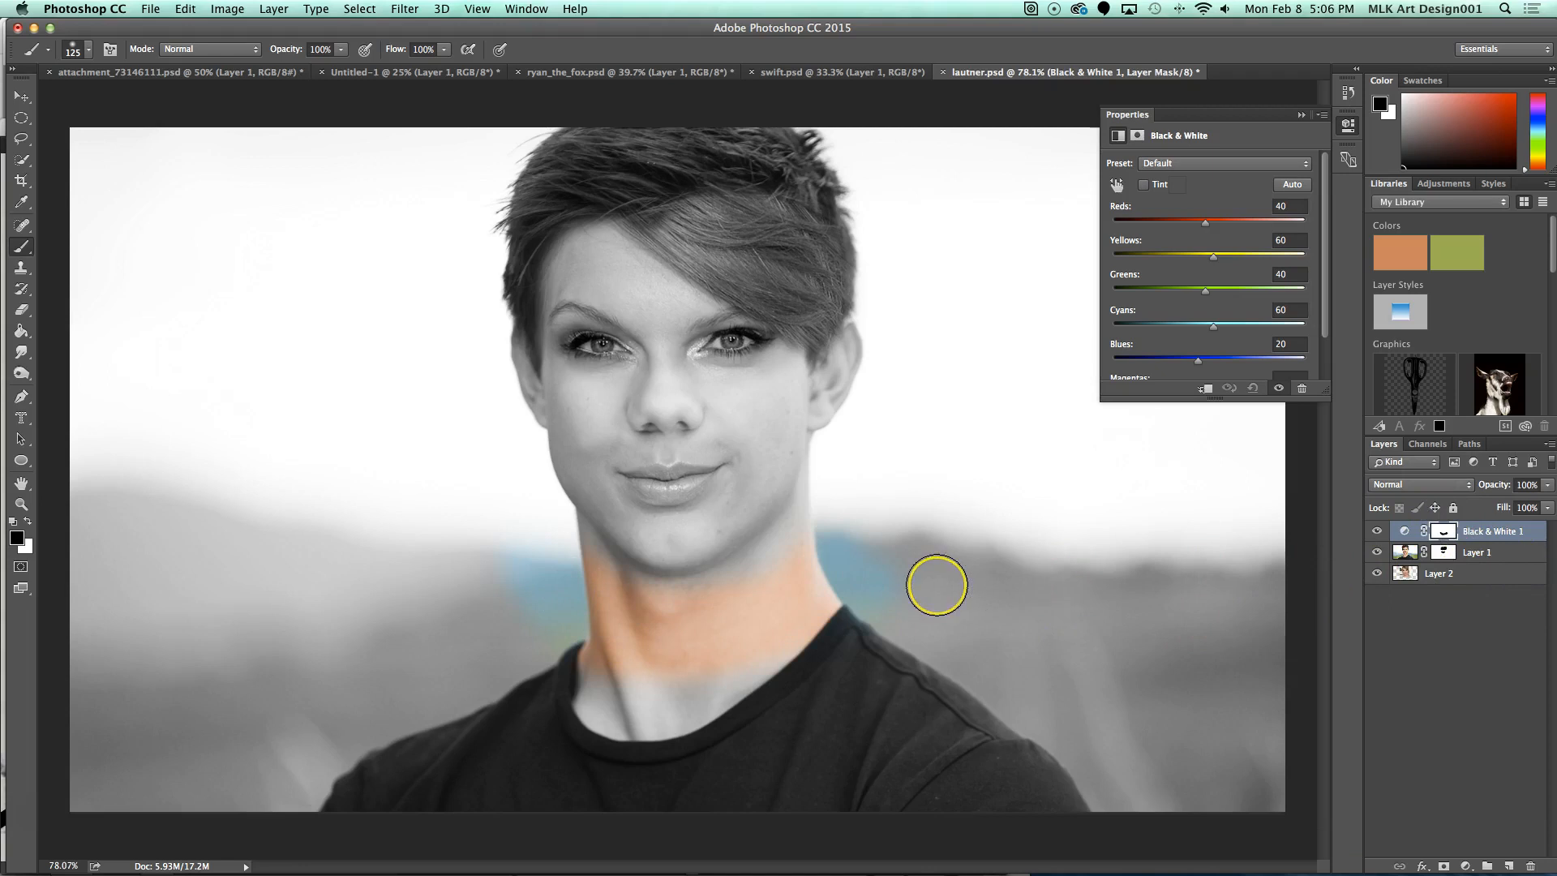
key(super+z)
mouse_move(929, 584)
mouse_down()
mouse_move(723, 611)
mouse_move(762, 628)
mouse_move(413, 620)
mouse_move(849, 590)
mouse_up()
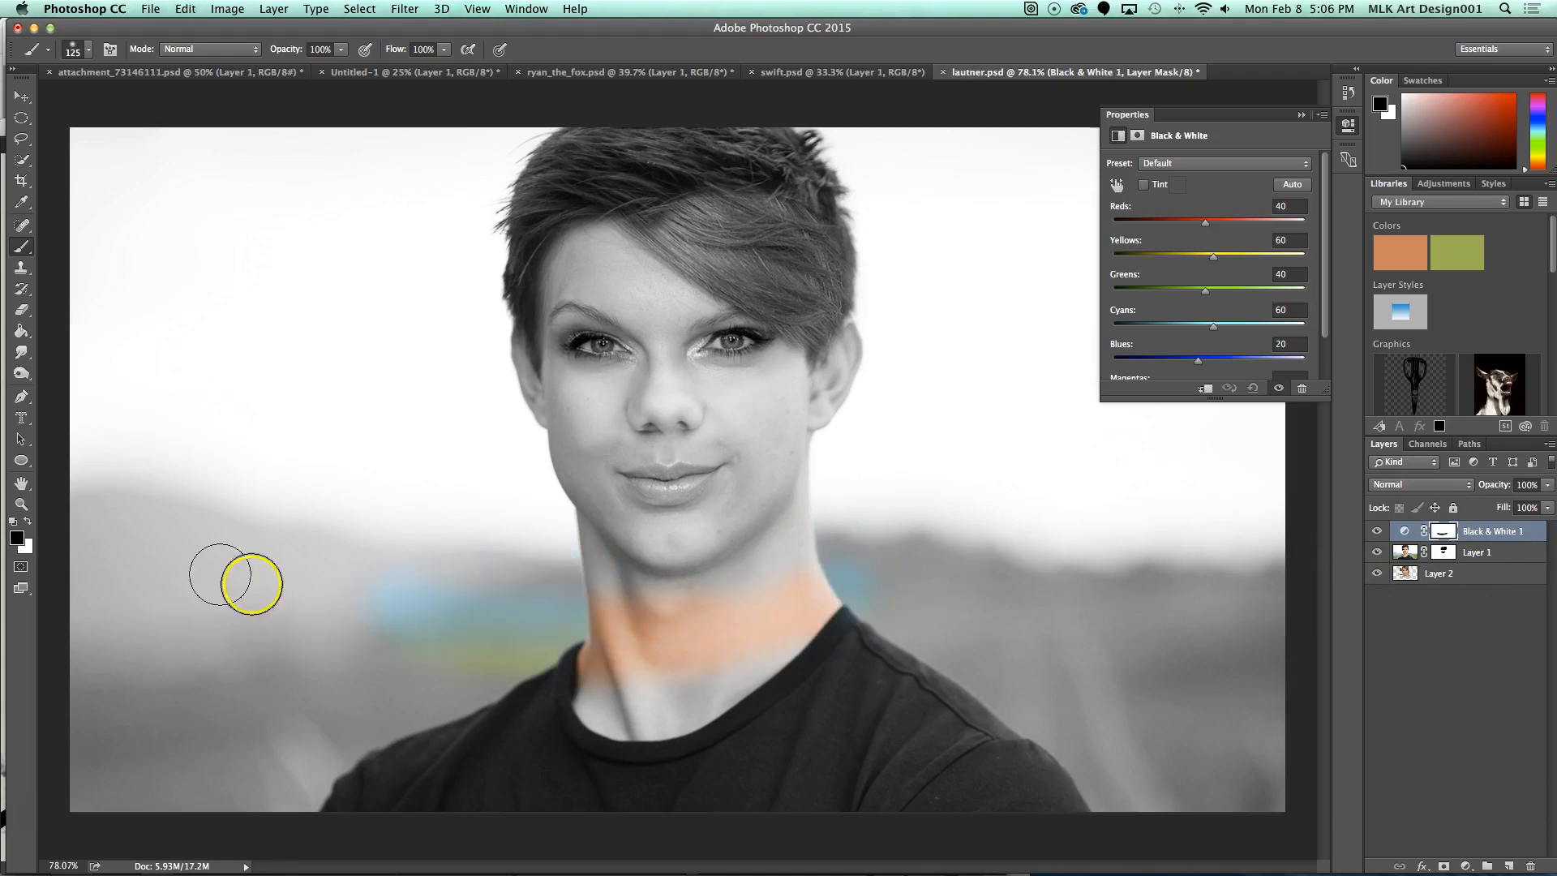
mouse_move(491, 609)
mouse_down()
mouse_move(590, 613)
mouse_move(328, 617)
mouse_move(715, 598)
mouse_move(372, 620)
mouse_move(852, 562)
mouse_move(384, 617)
mouse_move(856, 587)
mouse_move(425, 654)
mouse_move(966, 613)
mouse_move(461, 639)
mouse_move(781, 657)
mouse_move(359, 709)
mouse_move(792, 687)
mouse_move(702, 615)
mouse_move(777, 647)
mouse_move(676, 537)
mouse_move(593, 553)
mouse_move(783, 505)
mouse_move(741, 507)
mouse_move(801, 527)
mouse_move(865, 522)
mouse_move(902, 570)
mouse_move(949, 590)
mouse_move(1253, 616)
mouse_up()
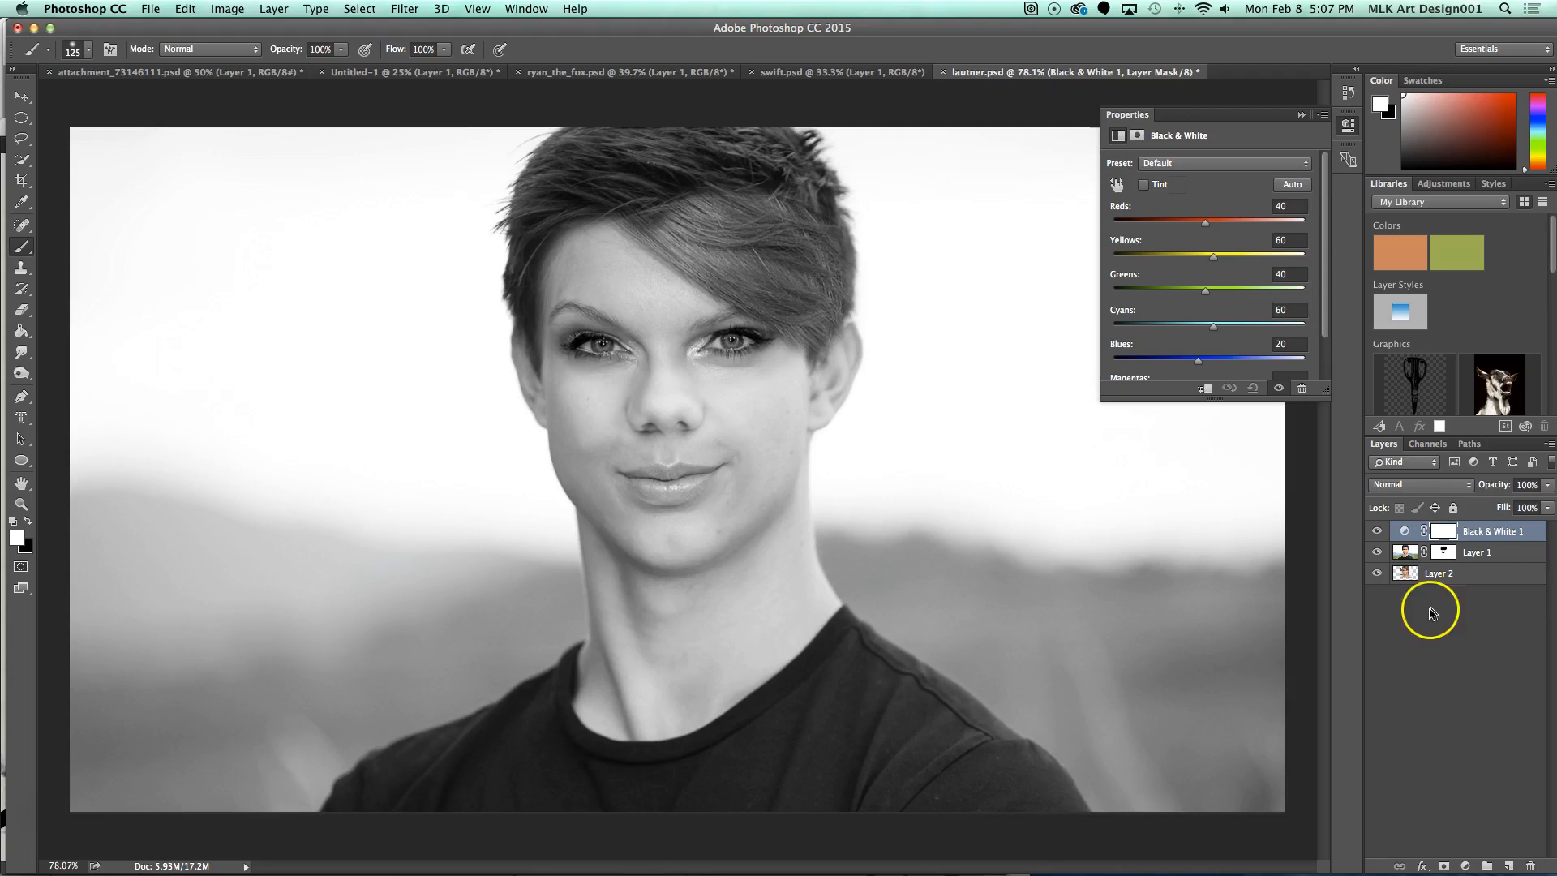
Step: Select Layer 1's mask and toggle the layer's visibility repeatedly to compare the composite with Layer 2 alone
click(1448, 558)
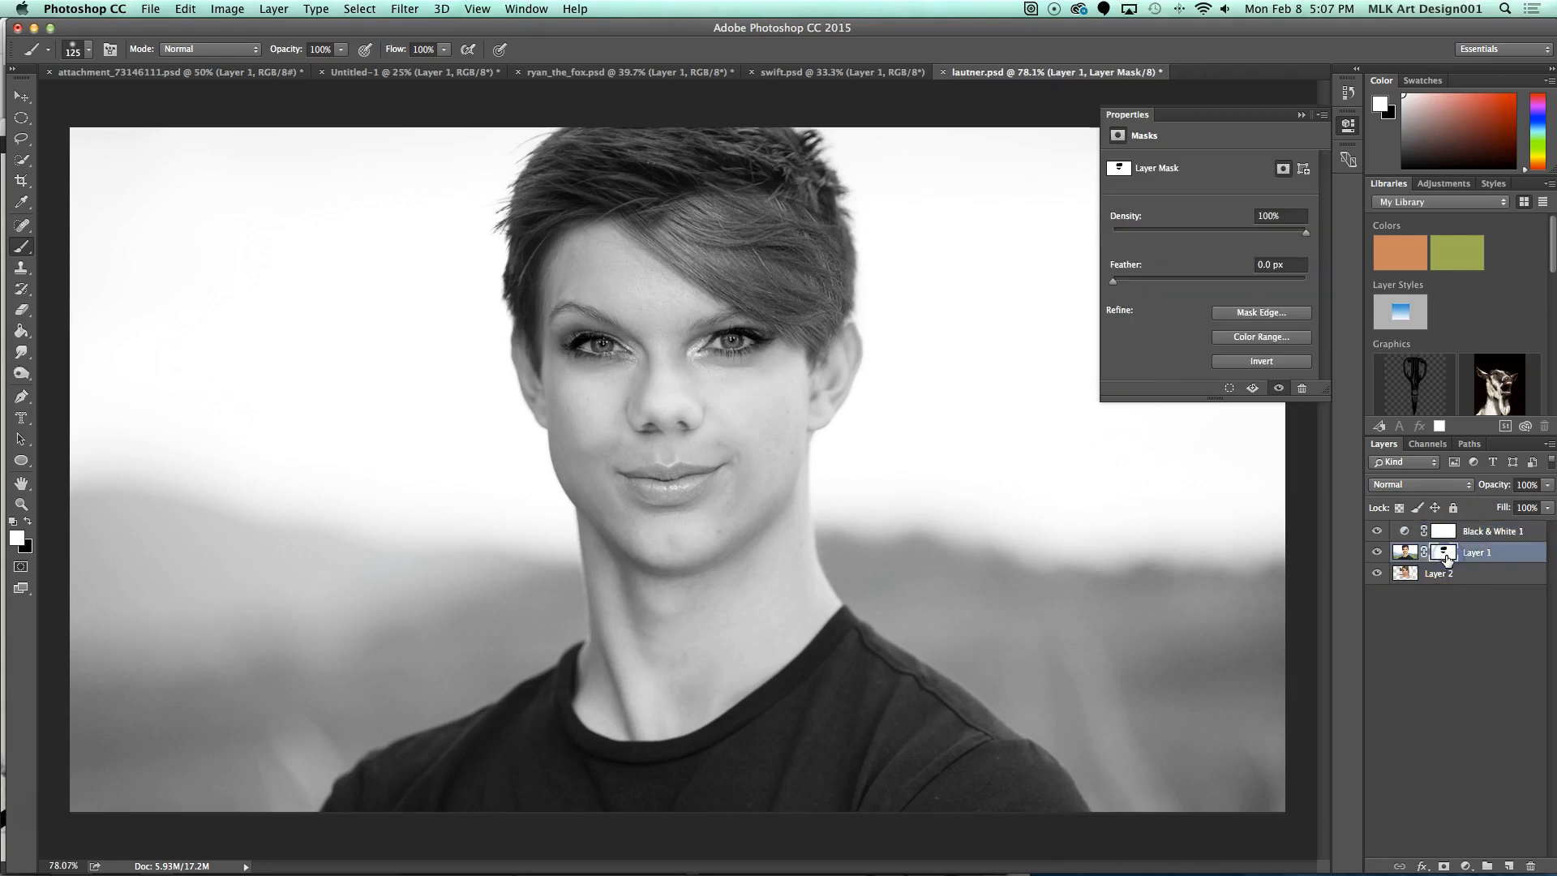
click(1377, 553)
click(1377, 552)
click(1376, 555)
click(1376, 555)
click(1376, 555)
click(1377, 555)
click(1377, 554)
click(1377, 554)
click(1377, 555)
click(1376, 555)
click(1376, 555)
click(1376, 555)
click(1377, 555)
click(1377, 555)
click(1377, 554)
click(1377, 555)
click(1377, 556)
click(1377, 557)
click(1376, 556)
click(1376, 556)
click(1377, 556)
click(1376, 556)
click(1376, 557)
click(1376, 556)
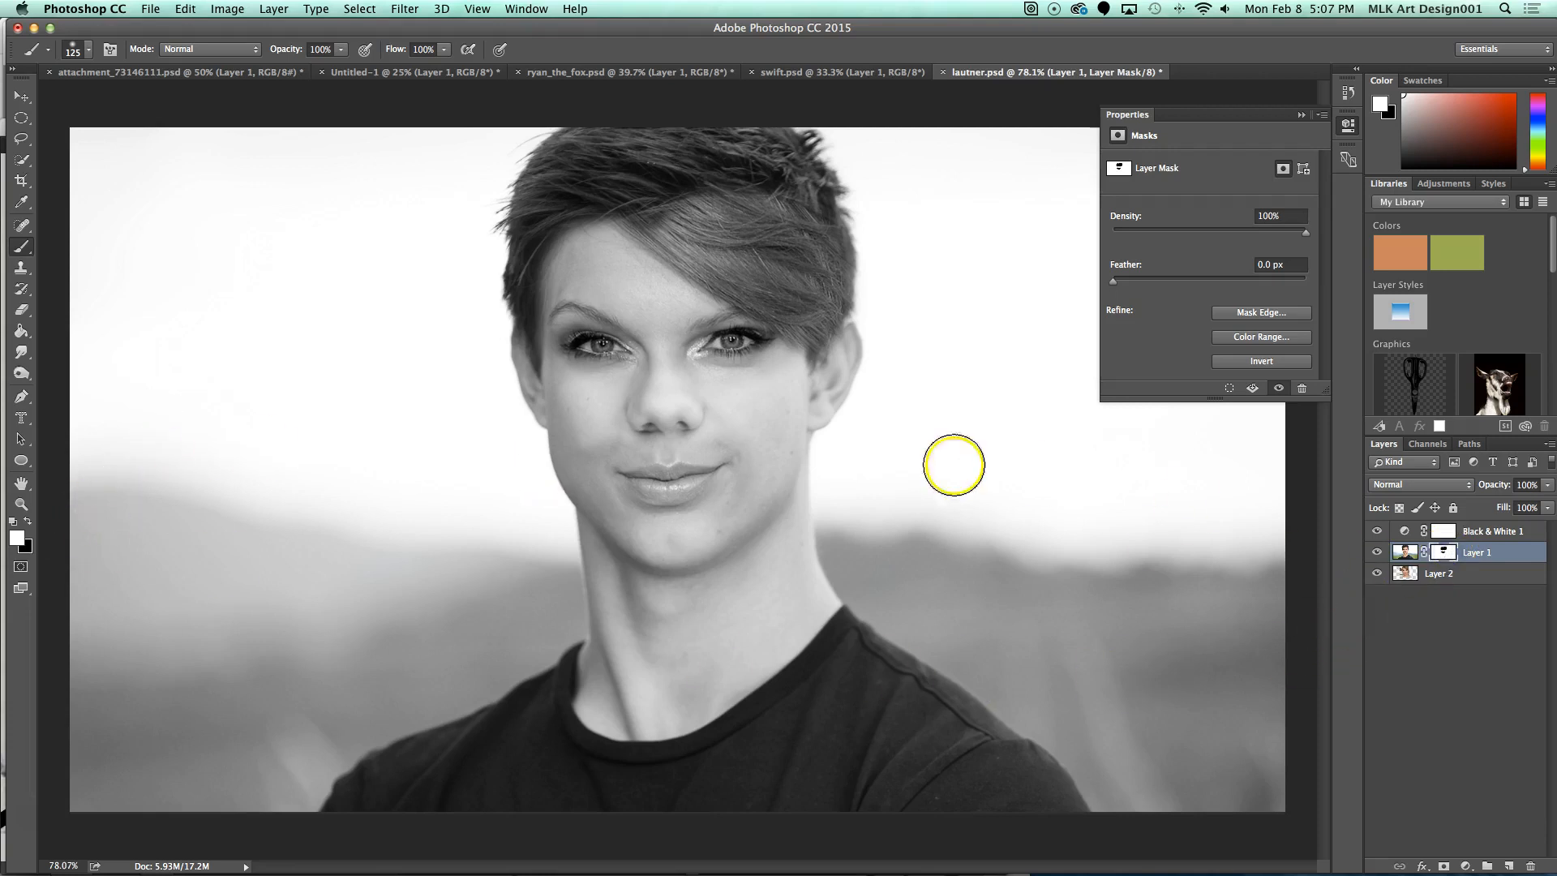
Step: Paint Layer 1's mask black over the cheeks and lower face with an 80 px brush, touching up the jaw area with white
click(28, 520)
mouse_move(829, 416)
mouse_down()
mouse_move(654, 406)
mouse_move(647, 426)
mouse_move(586, 398)
mouse_move(598, 443)
mouse_up()
key(bracketleft)
key(bracketleft)
mouse_move(574, 391)
mouse_down()
mouse_move(590, 446)
mouse_move(597, 420)
mouse_move(571, 413)
mouse_move(584, 448)
mouse_move(616, 390)
mouse_move(595, 395)
mouse_move(757, 407)
mouse_move(722, 381)
mouse_move(752, 420)
mouse_move(752, 389)
mouse_move(775, 376)
mouse_move(748, 463)
mouse_move(775, 426)
mouse_move(745, 478)
mouse_move(785, 365)
mouse_move(743, 503)
mouse_move(762, 485)
mouse_move(740, 504)
mouse_move(778, 415)
mouse_move(725, 438)
mouse_move(741, 504)
mouse_up()
key(x)
mouse_move(769, 557)
mouse_down()
mouse_move(742, 545)
mouse_move(757, 552)
mouse_move(785, 515)
mouse_move(765, 539)
mouse_up()
key(x)
mouse_move(764, 484)
mouse_down()
mouse_move(741, 489)
mouse_move(751, 473)
mouse_move(744, 492)
mouse_up()
mouse_move(597, 508)
mouse_down()
mouse_move(601, 538)
mouse_move(567, 461)
mouse_move(593, 493)
mouse_move(618, 462)
mouse_up()
key(x)
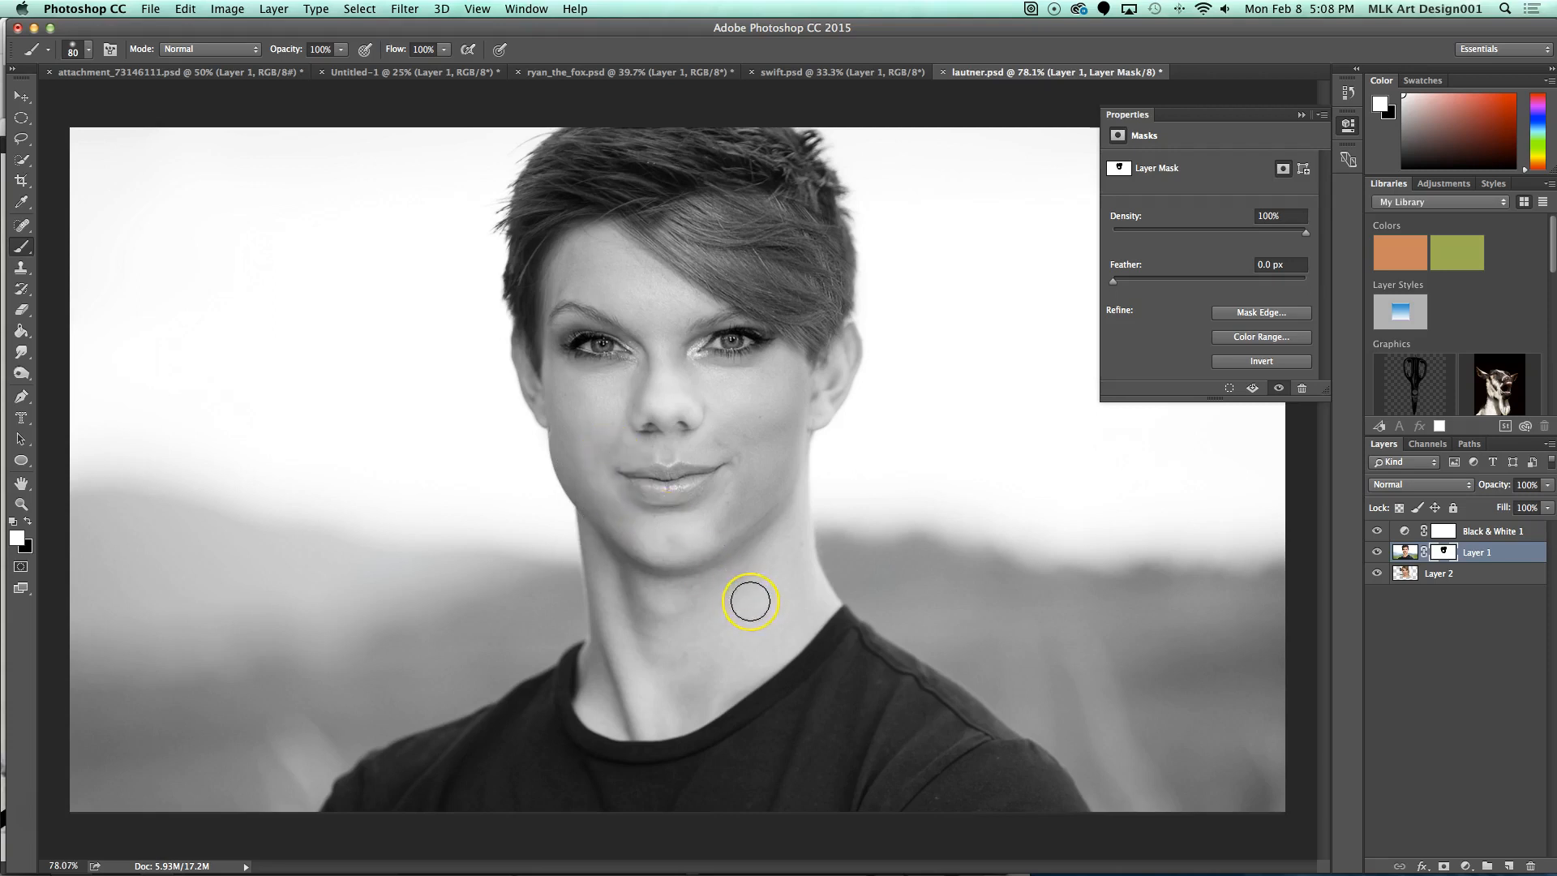
key(x)
mouse_move(723, 538)
mouse_down()
mouse_move(713, 522)
mouse_move(735, 505)
mouse_up()
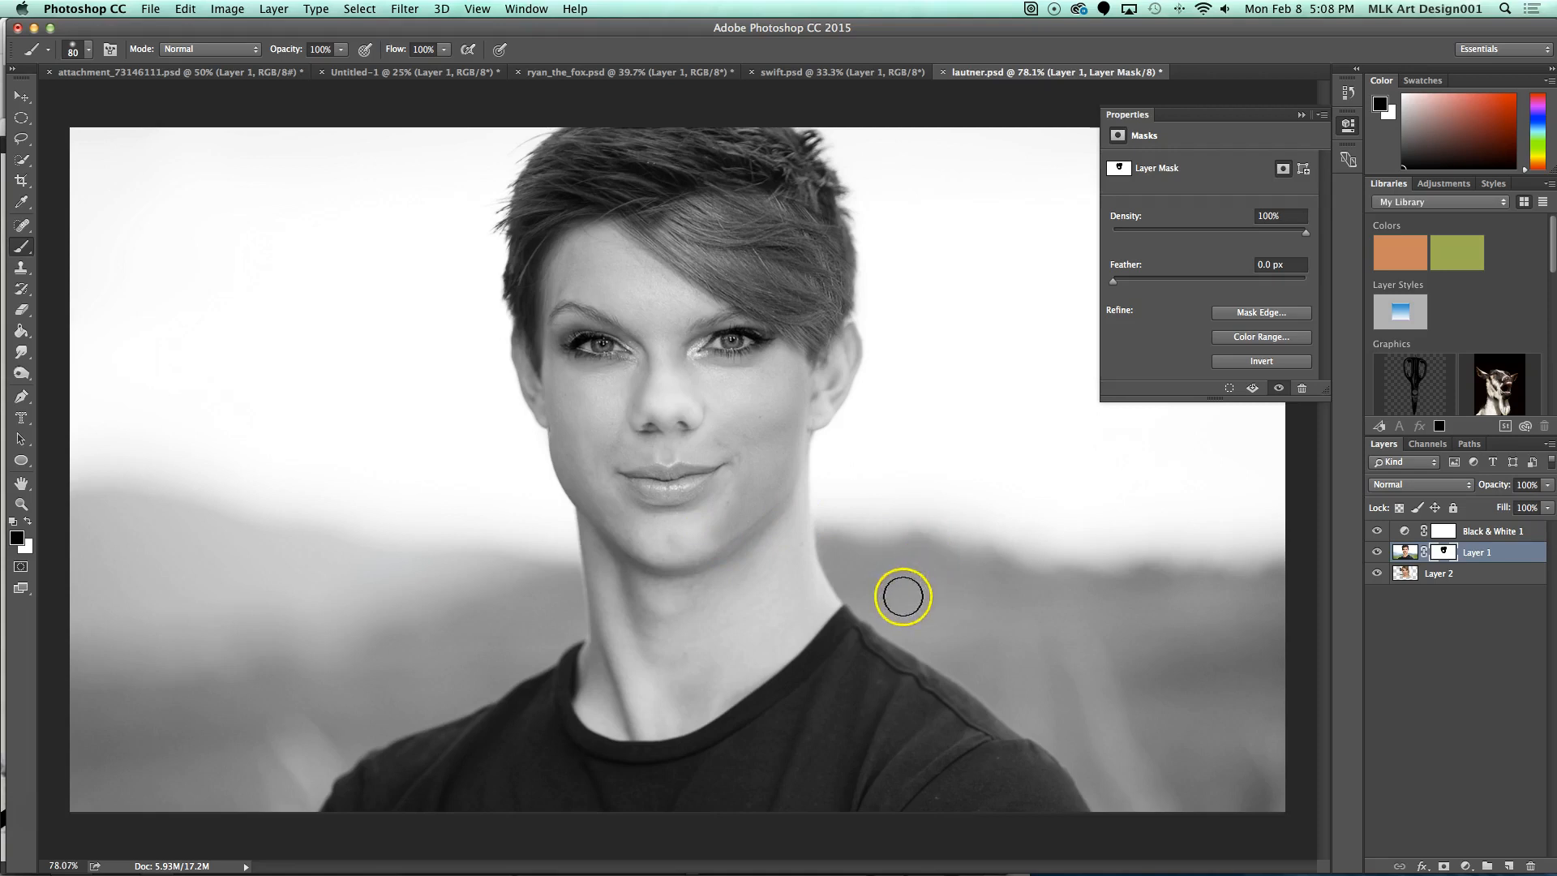
Step: Refine Layer 1's mask beside the mouth with black and white strokes, restoring Layer 1's cheek with a 100 px white brush
key(x)
mouse_move(763, 480)
mouse_down()
mouse_move(713, 523)
mouse_move(750, 466)
mouse_move(740, 441)
mouse_move(763, 436)
mouse_move(729, 431)
mouse_move(778, 425)
mouse_move(764, 450)
mouse_move(788, 389)
mouse_move(754, 476)
mouse_up()
key(x)
drag(789, 372, 748, 485)
key(])
key(x)
mouse_move(765, 418)
mouse_down()
mouse_move(751, 466)
mouse_move(773, 388)
mouse_move(729, 491)
mouse_move(769, 400)
mouse_move(743, 391)
mouse_move(737, 410)
mouse_move(888, 593)
mouse_up()
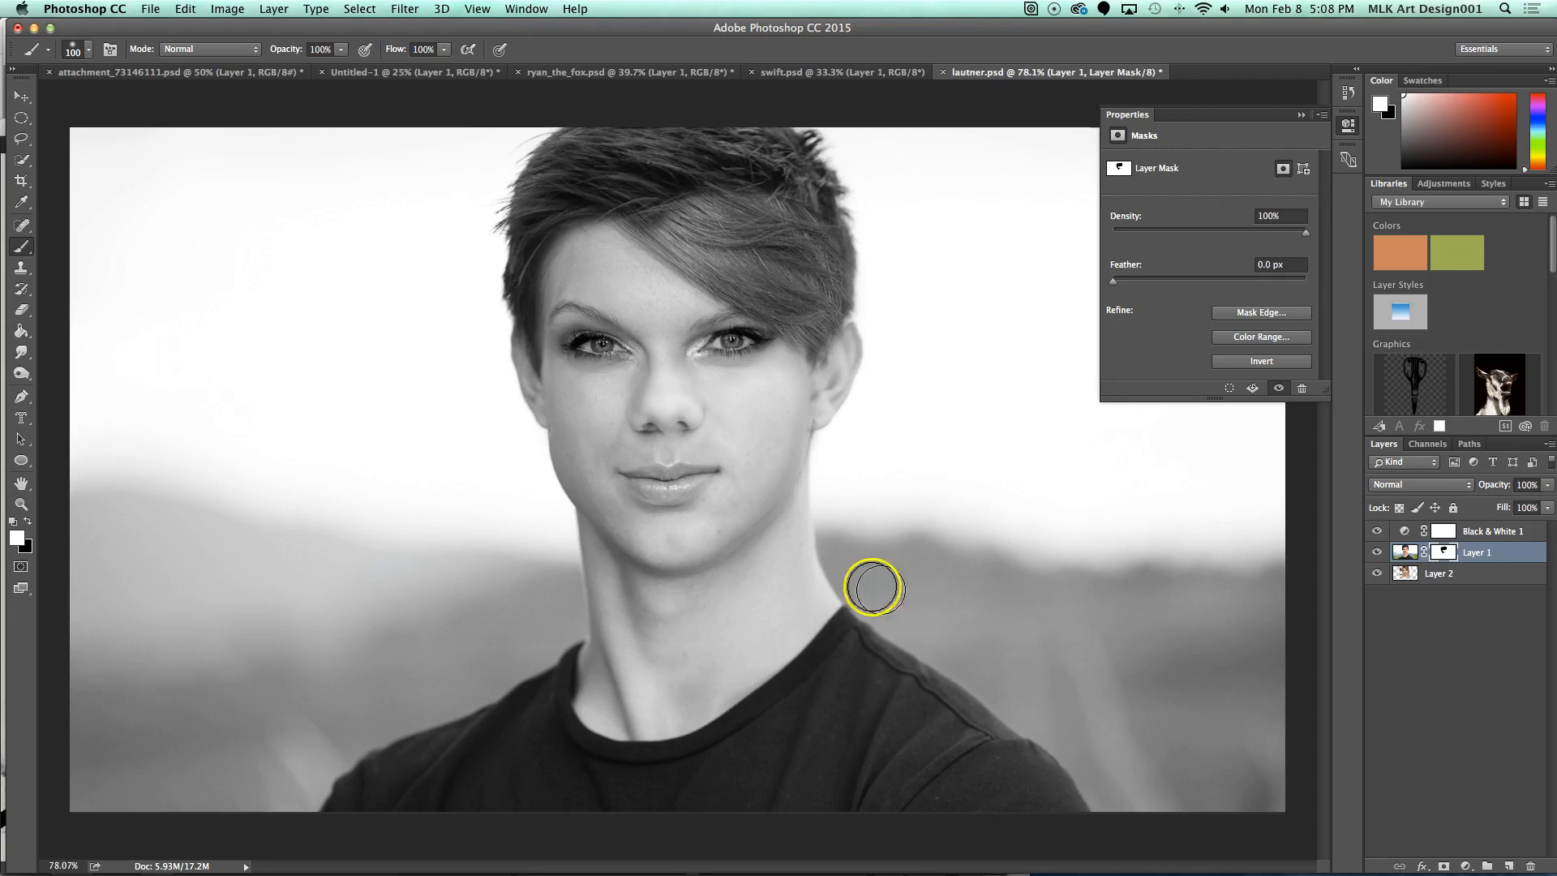
Step: Switch to the ryan_the_fox.psd document to view its face-swap composite
click(782, 74)
click(635, 74)
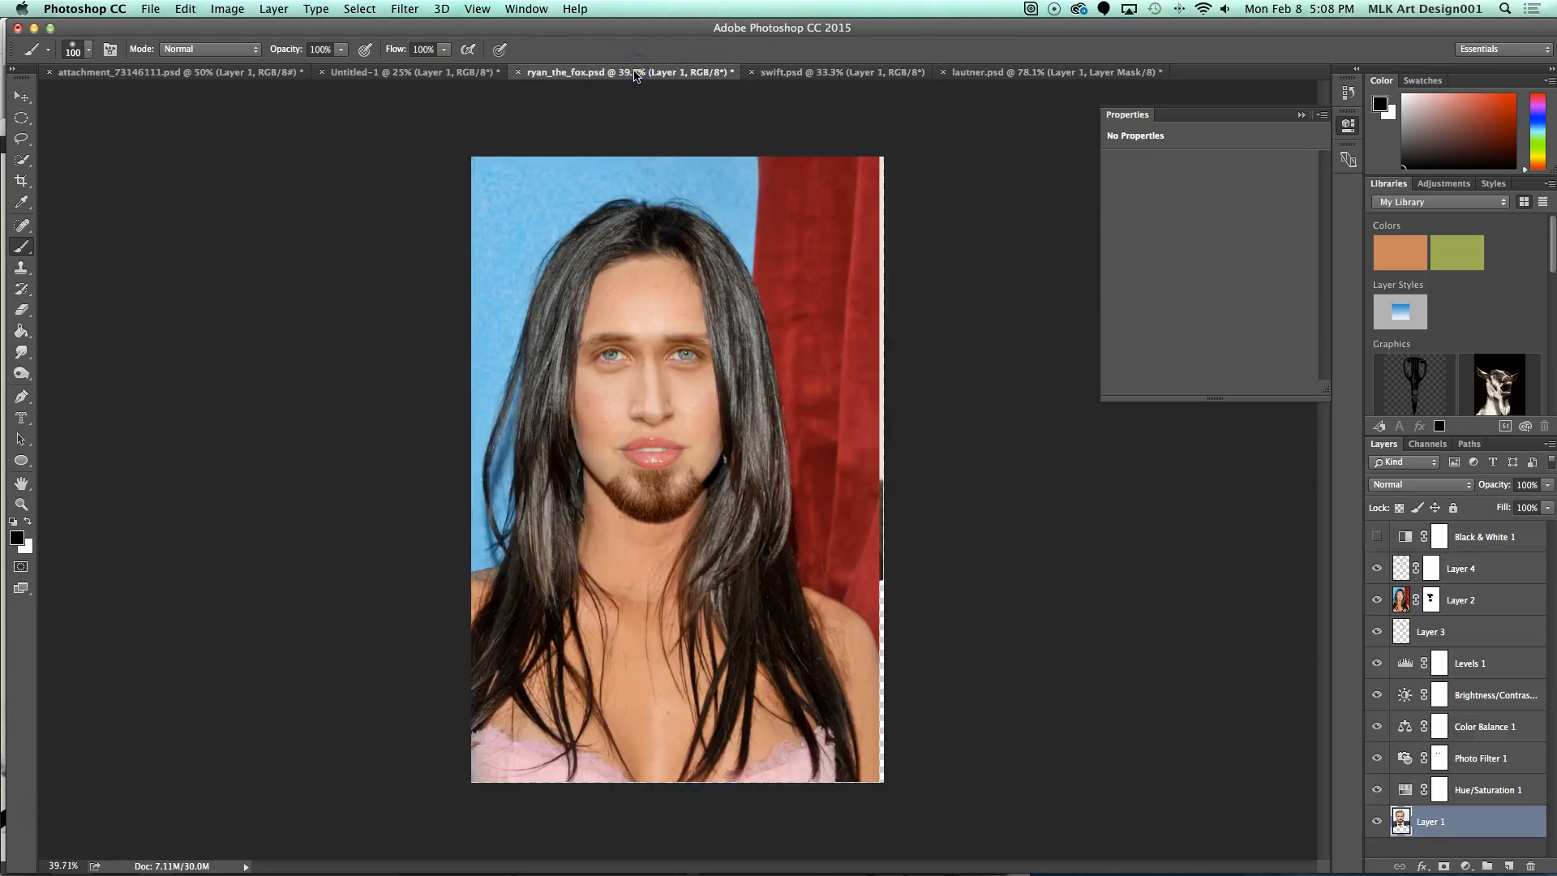
Step: View the Untitled-1, ryan_the_fox.psd and swift.psd documents in turn
click(402, 74)
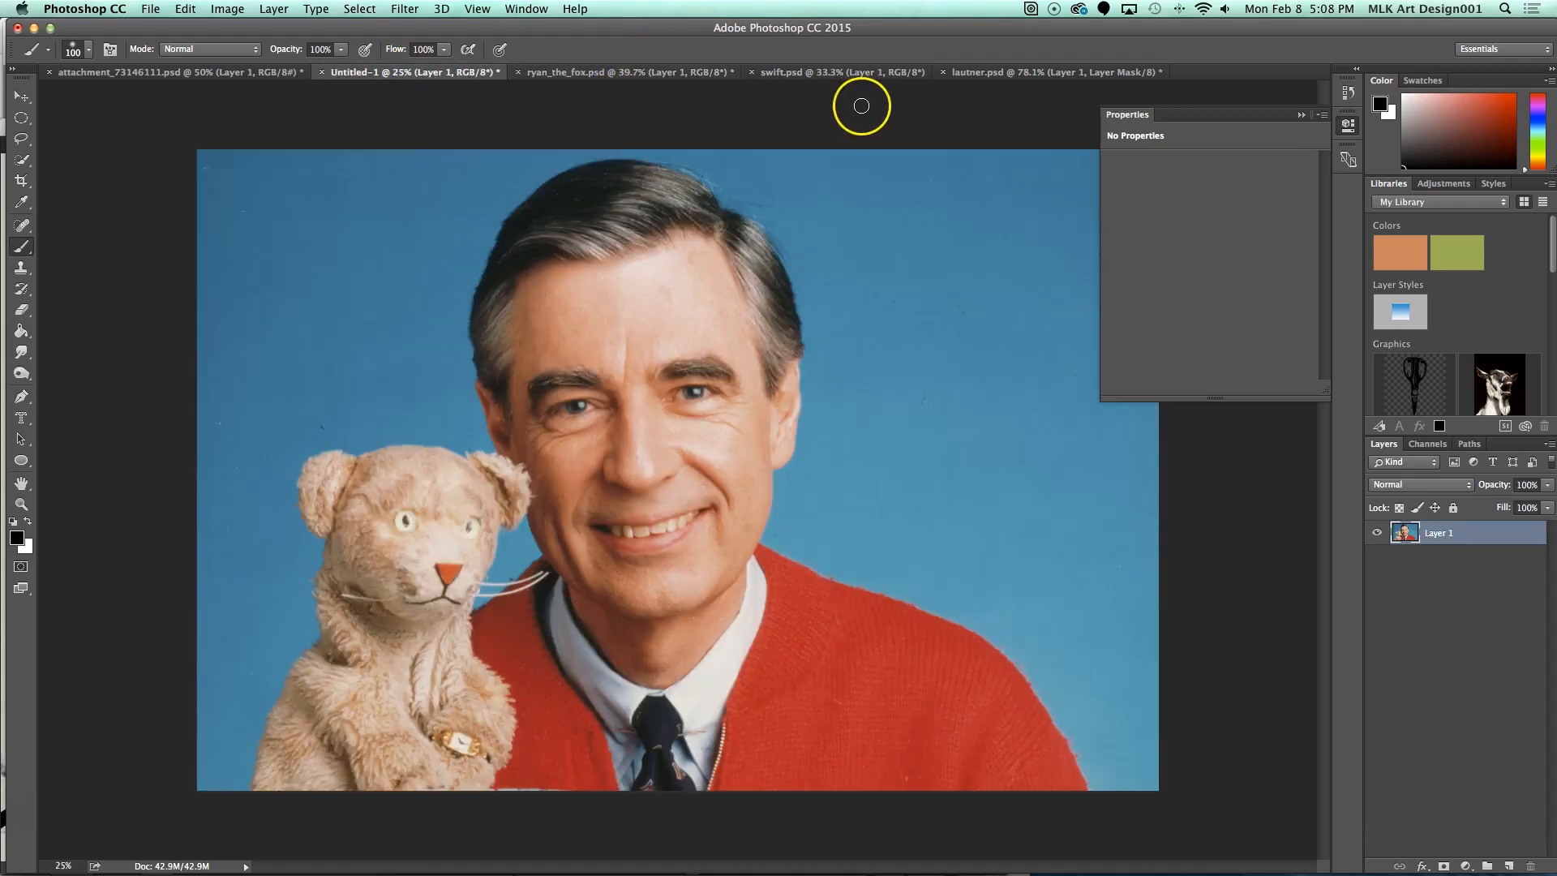
click(615, 73)
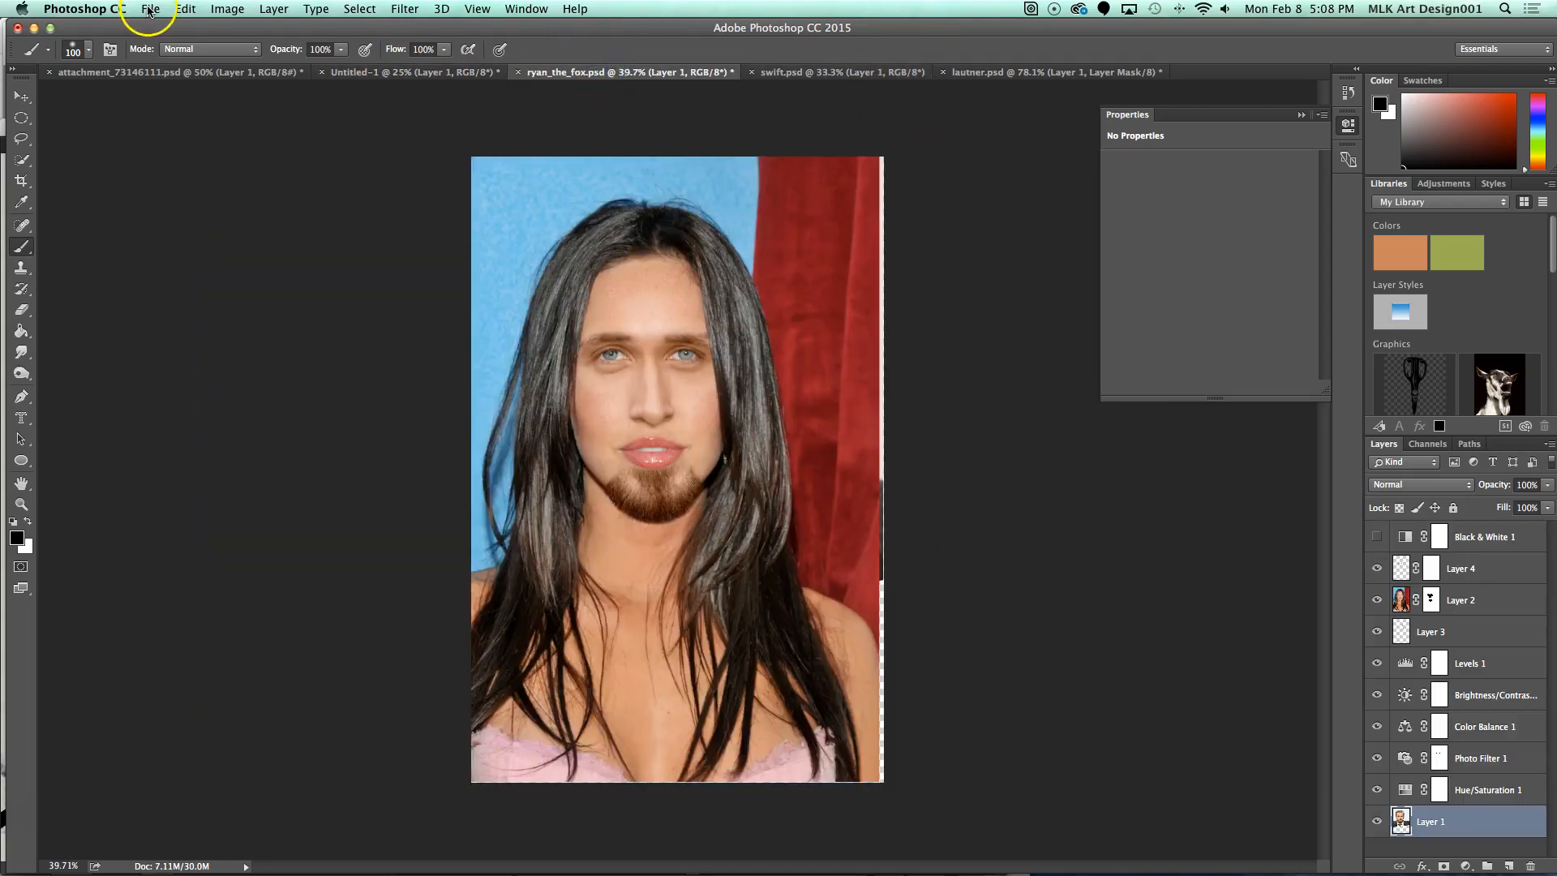
click(822, 72)
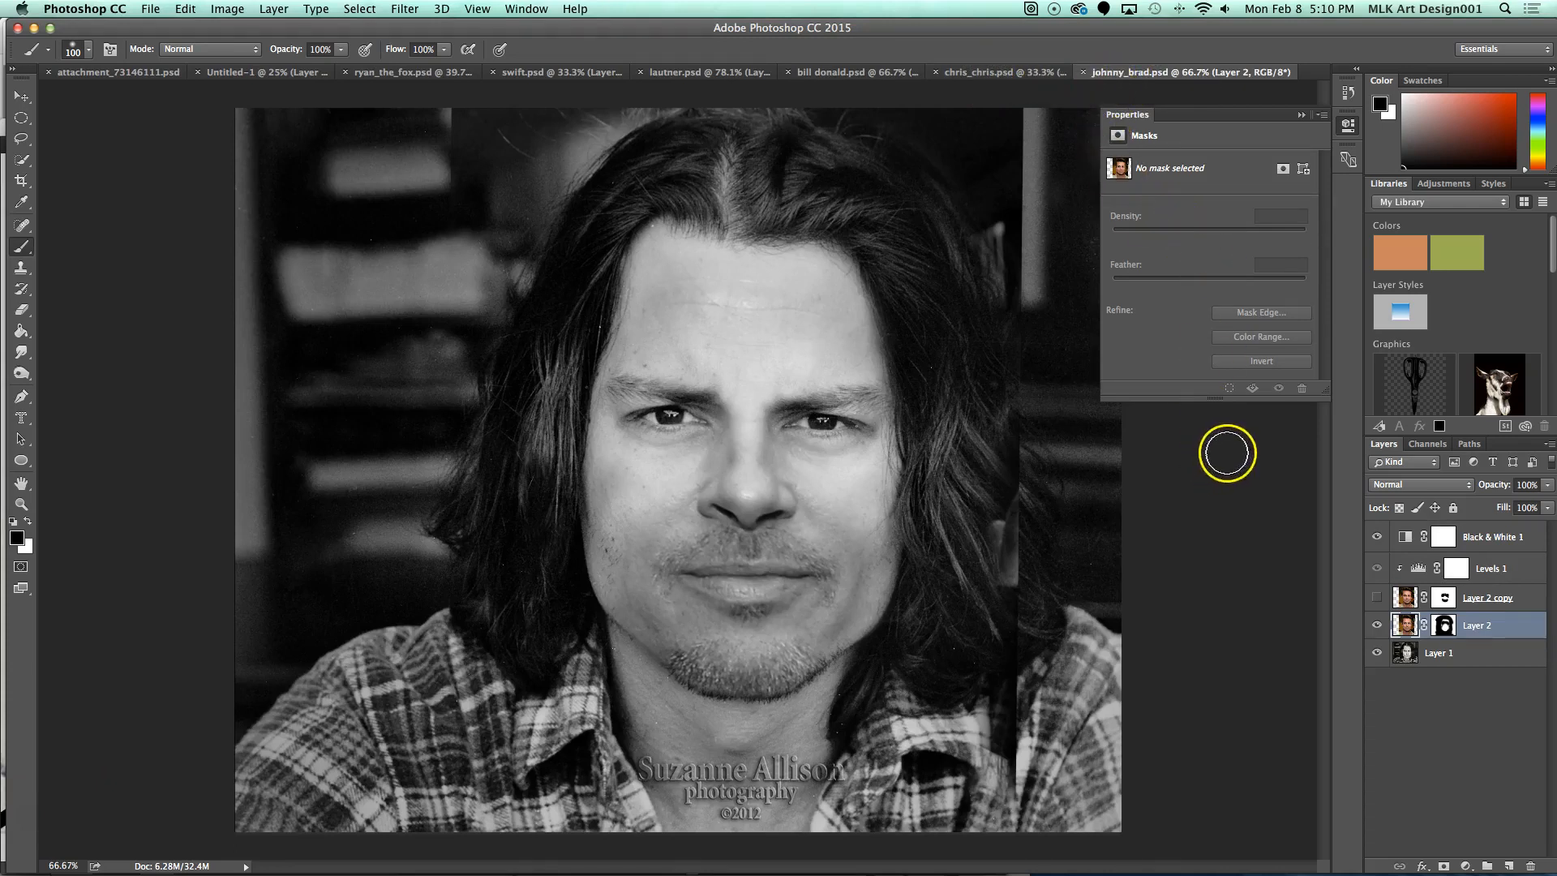
Step: In johnny_brad.psd, hide Layer 2 and show Layer 2 copy to compare the two versions of the face swap
click(1377, 627)
click(1377, 599)
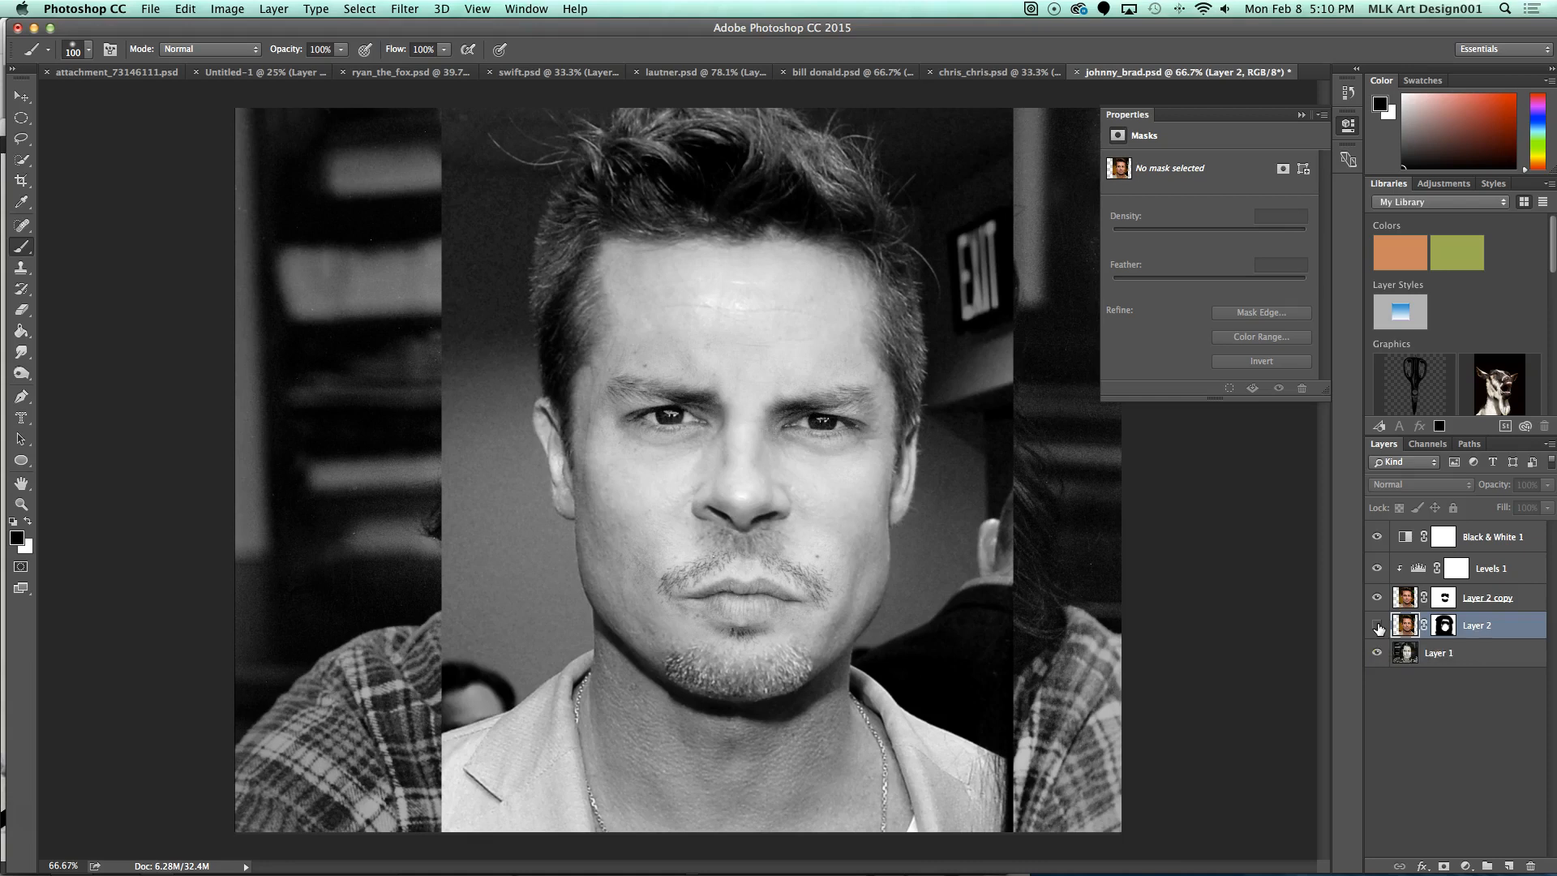
Step: Switch to chris_chris.psd and toggle Layer 2's visibility repeatedly to compare the face swap with the original portrait
click(971, 78)
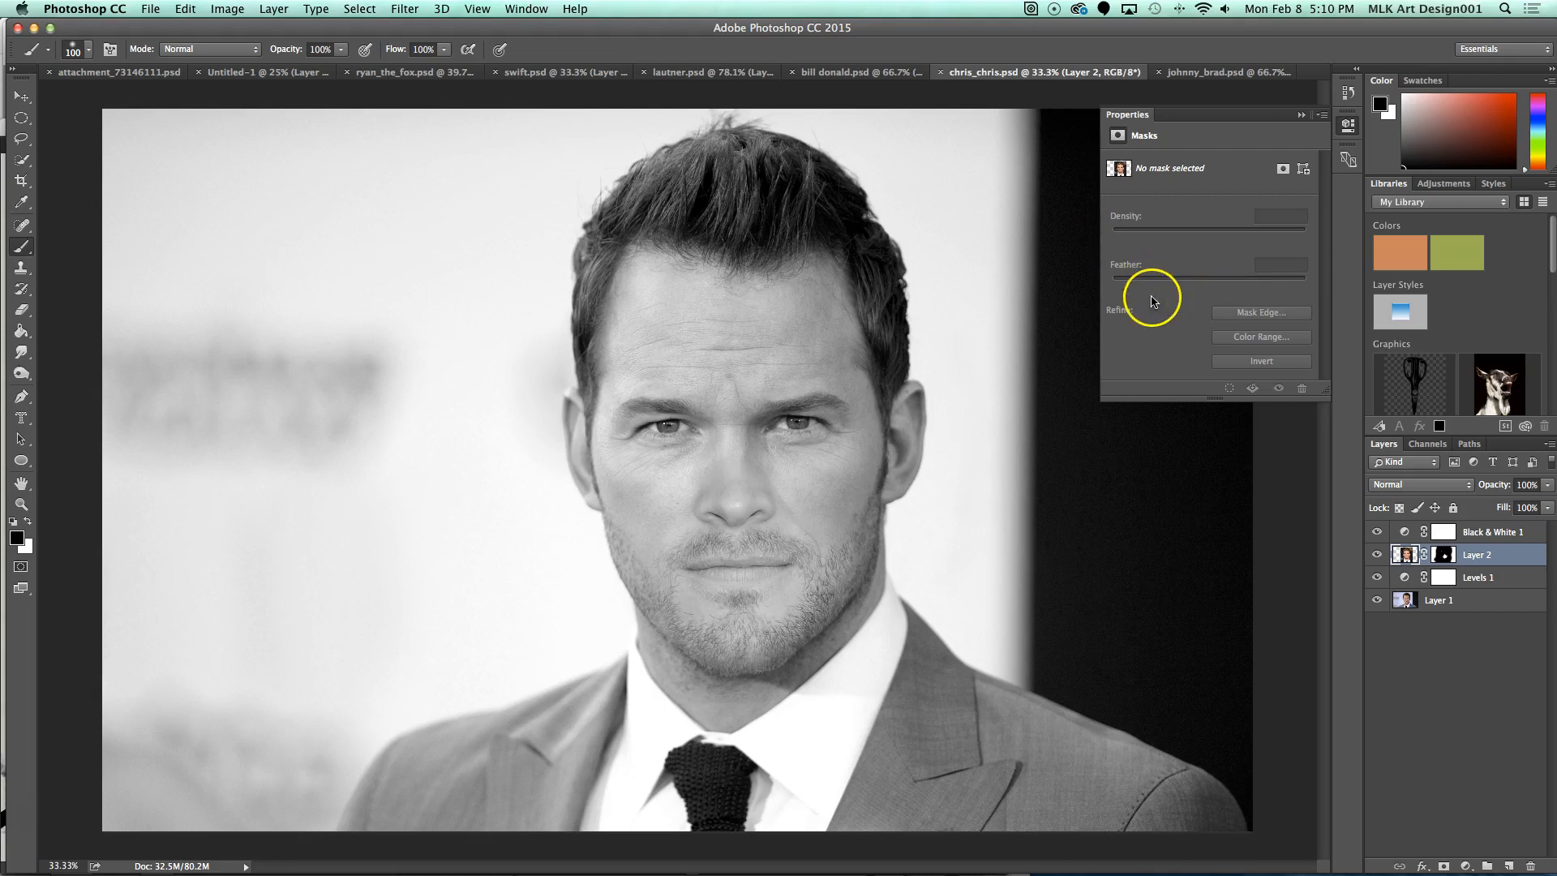
click(1378, 555)
click(1378, 555)
click(1378, 555)
click(1378, 555)
click(1378, 555)
click(1378, 555)
click(1378, 555)
click(1378, 555)
click(1378, 555)
click(1378, 554)
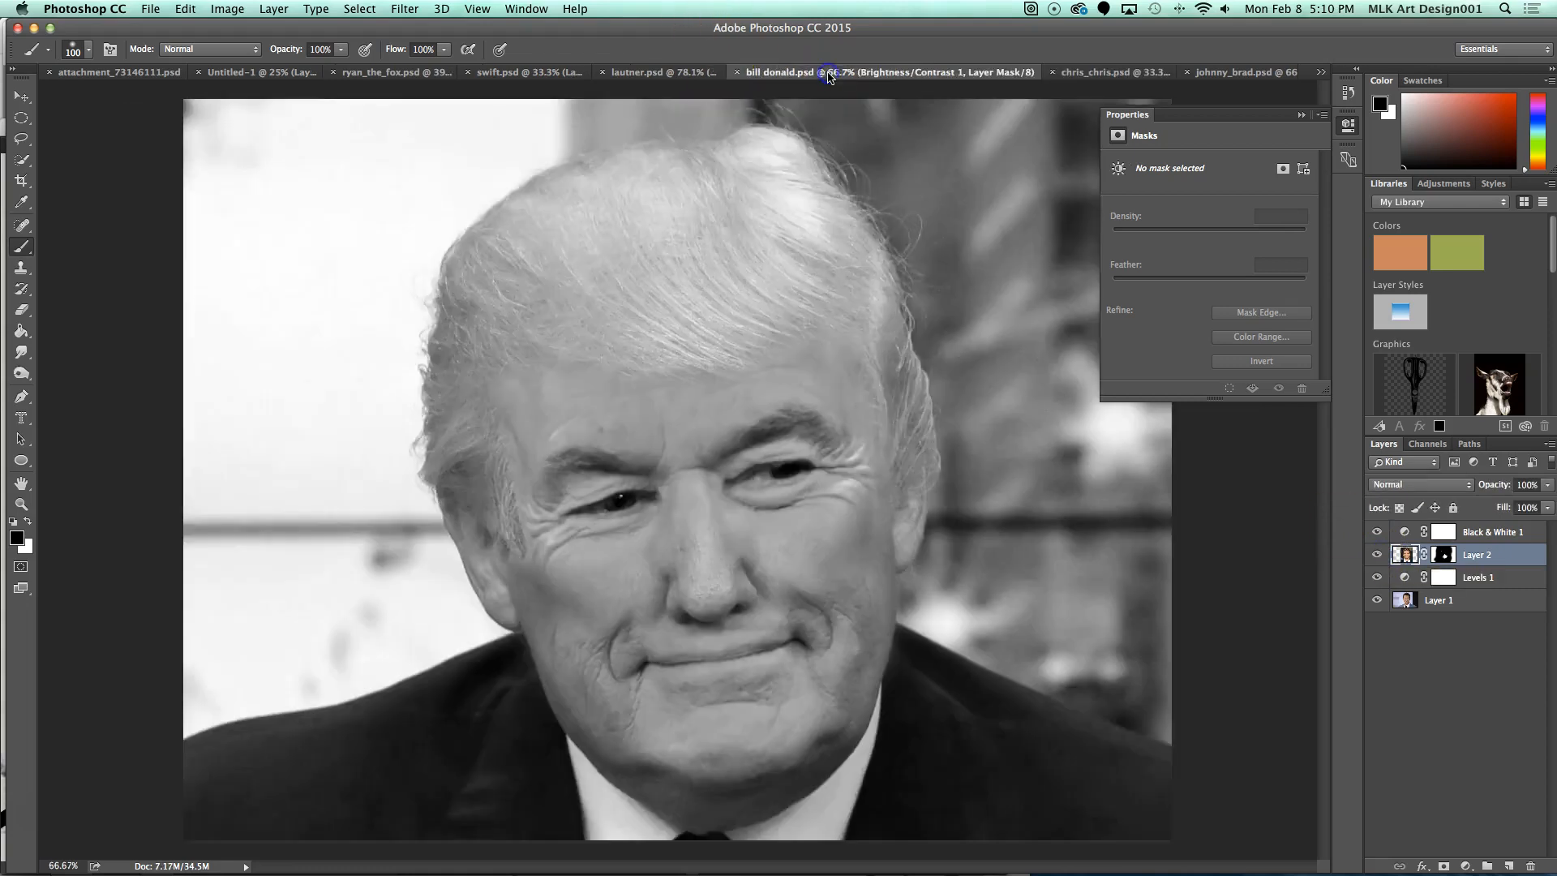
click(829, 73)
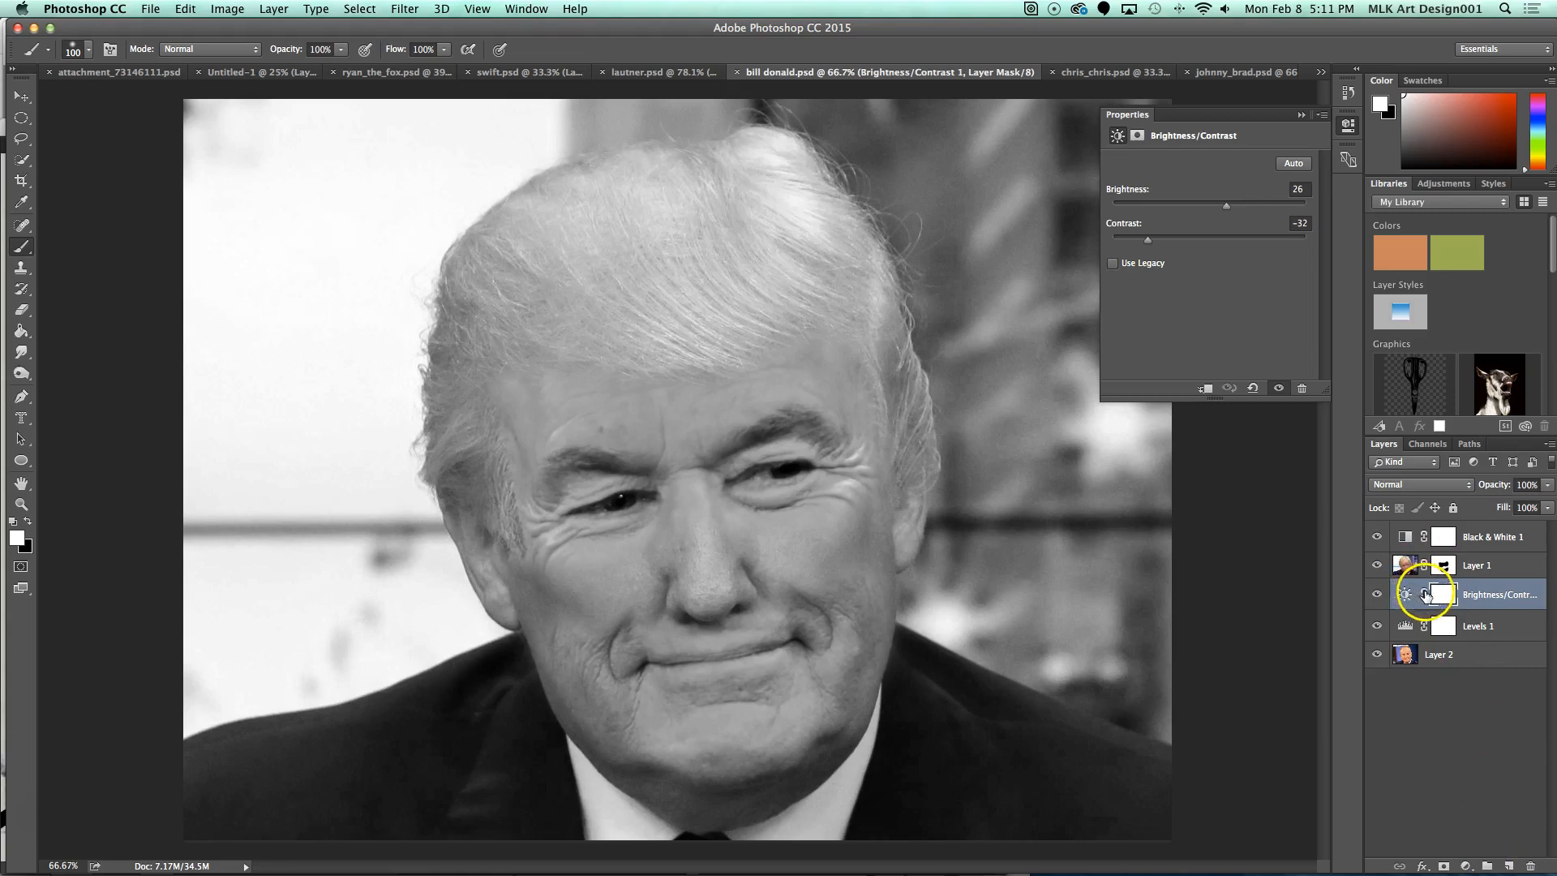
click(1079, 77)
click(819, 77)
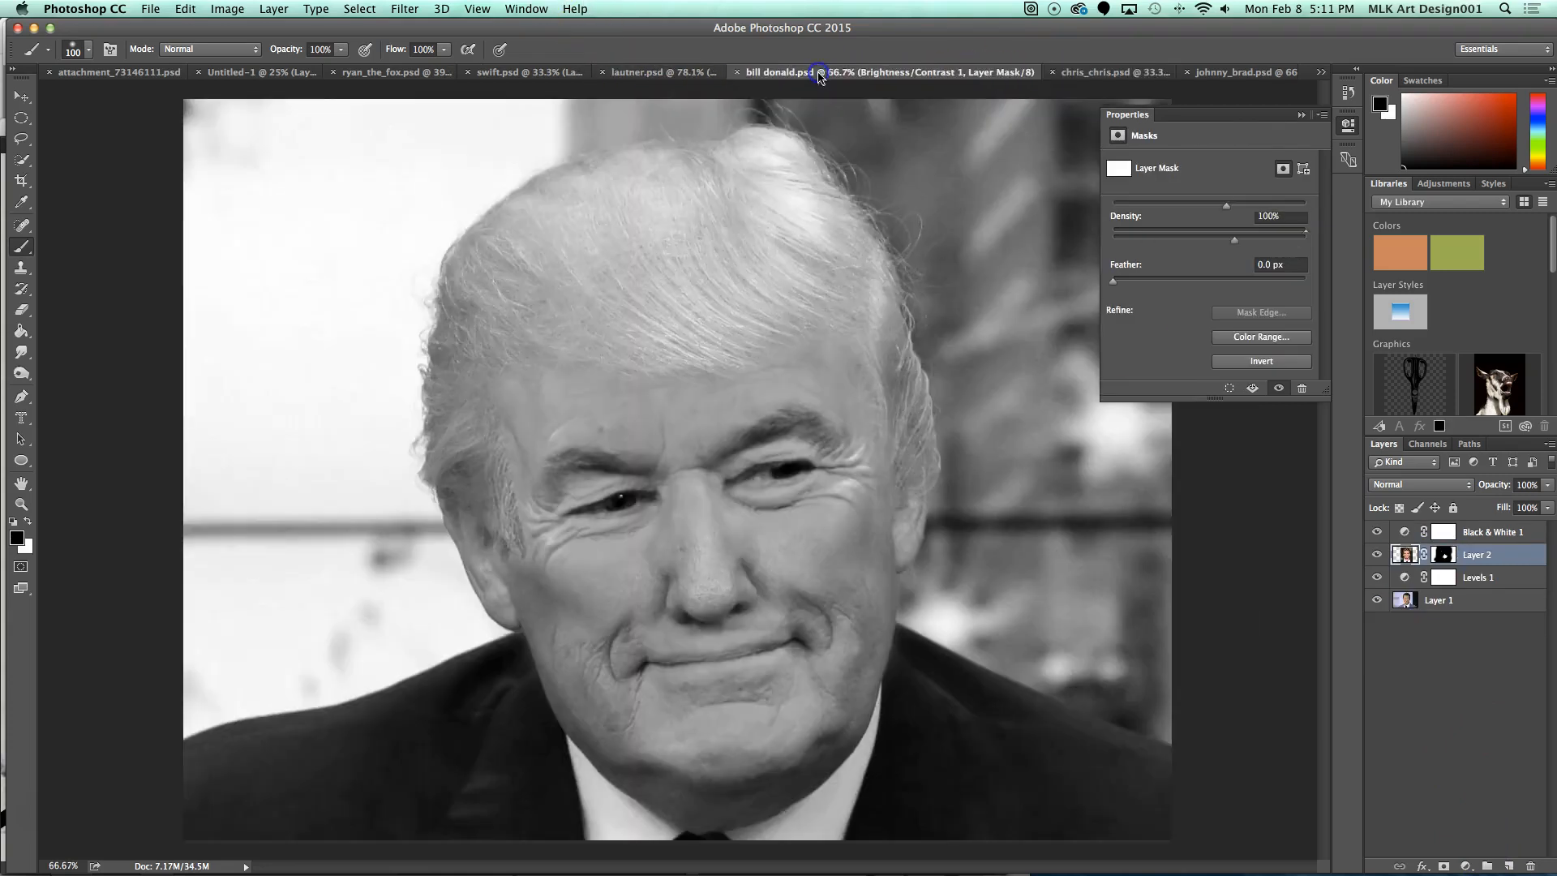